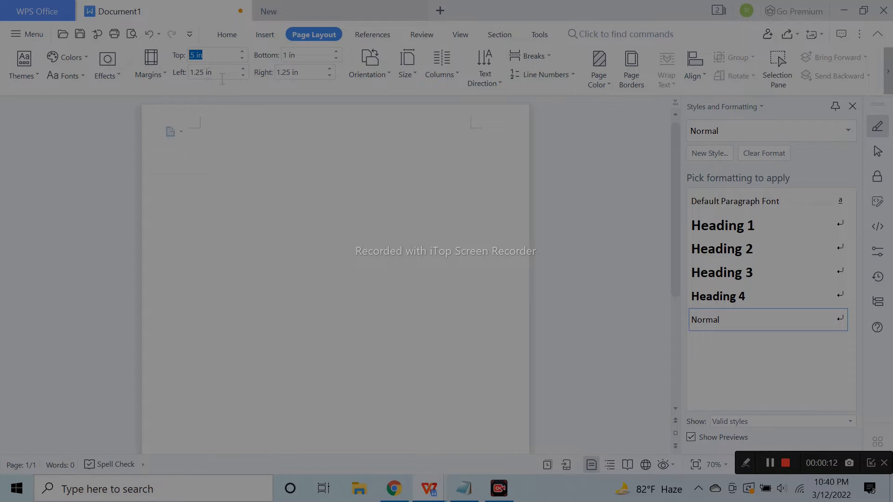
Enter .5 in the Top, Left, Bottom and Right margin boxes on Page Layout
text(.5)
key(Tab)
text(.5)
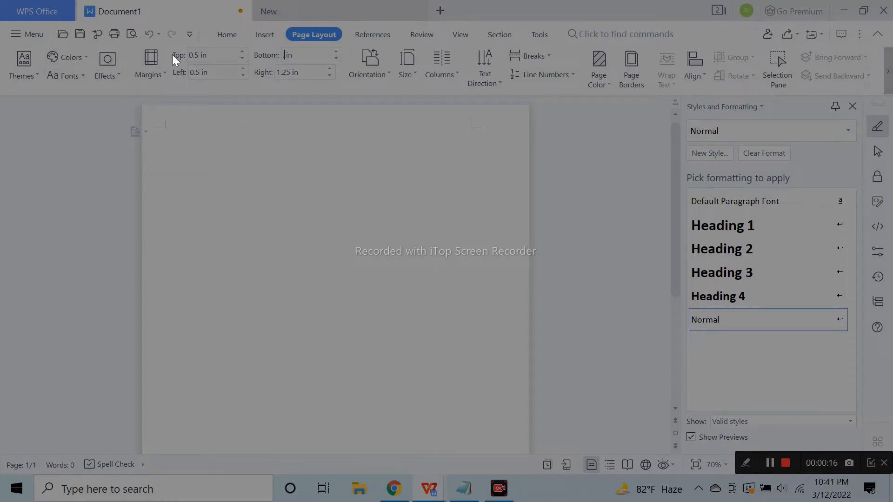
key(Tab)
text(.5)
Draw a large rectangle across the top of the page
click(263, 35)
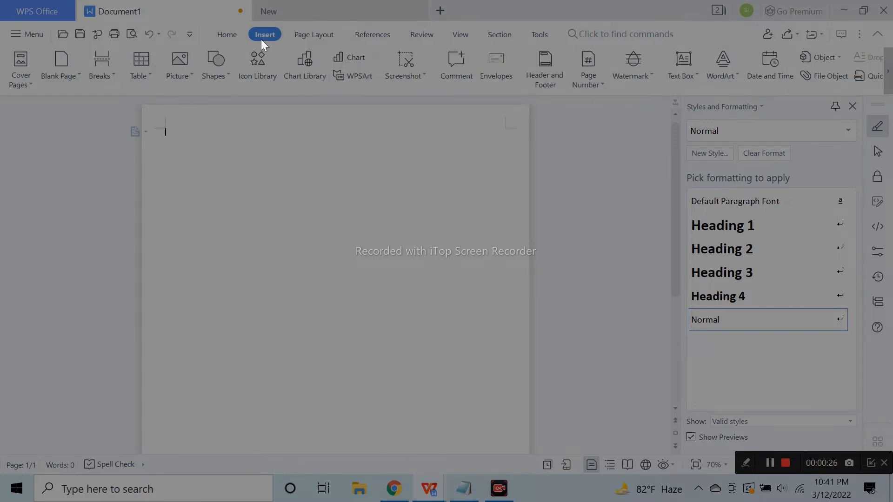
click(217, 77)
click(247, 95)
mouse_move(163, 130)
mouse_down()
mouse_move(186, 157)
mouse_move(492, 309)
mouse_move(509, 333)
mouse_up()
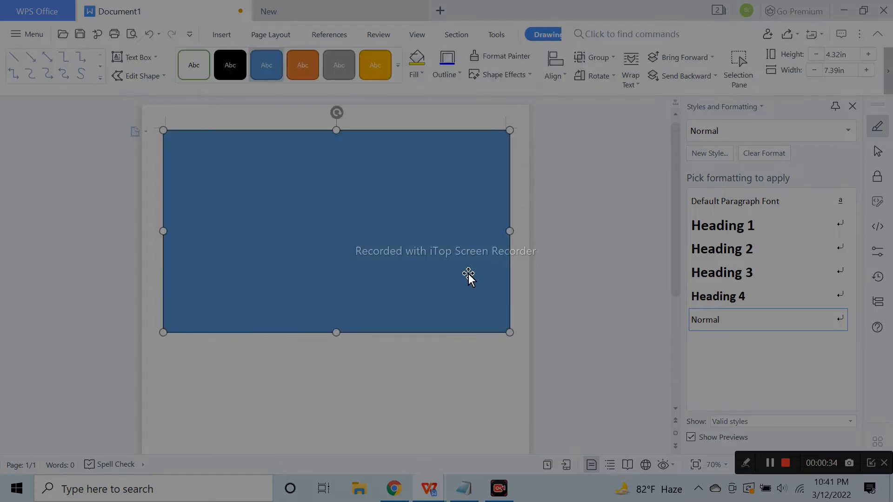
Fill the rectangle with the windows-JM5qCwvWgXw-unsplash photo from Downloads
double_click(501, 222)
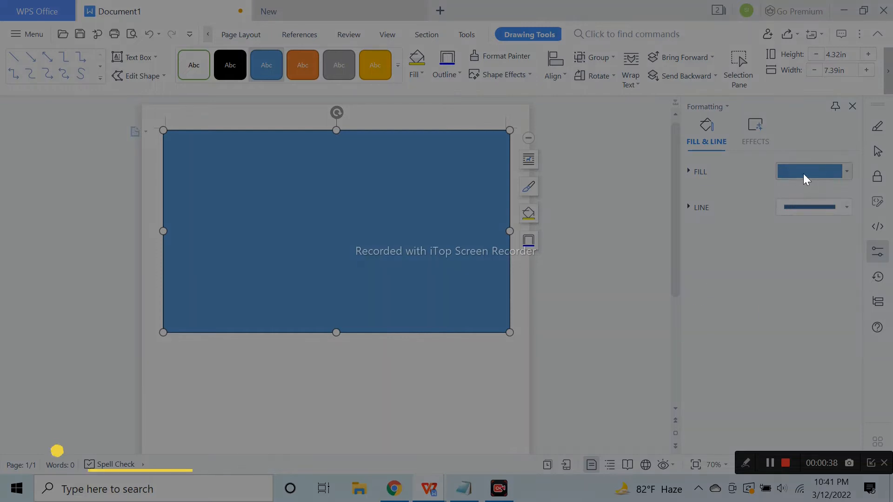
click(802, 174)
click(815, 287)
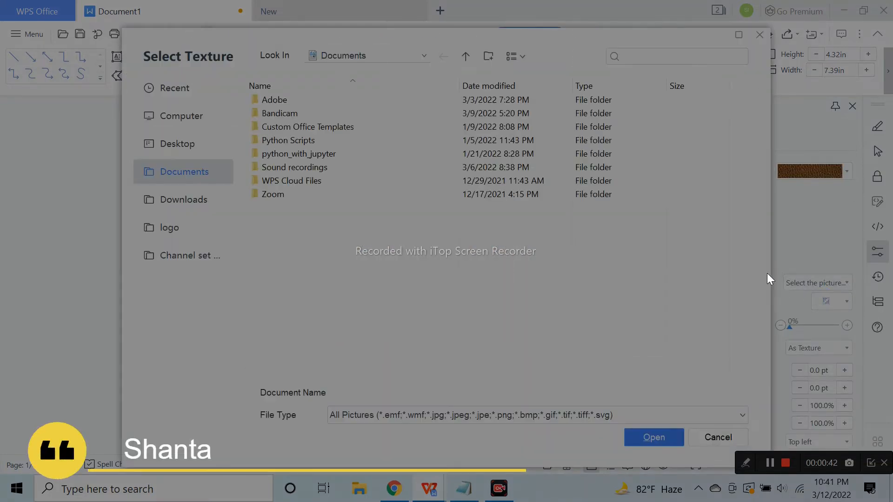
click(208, 199)
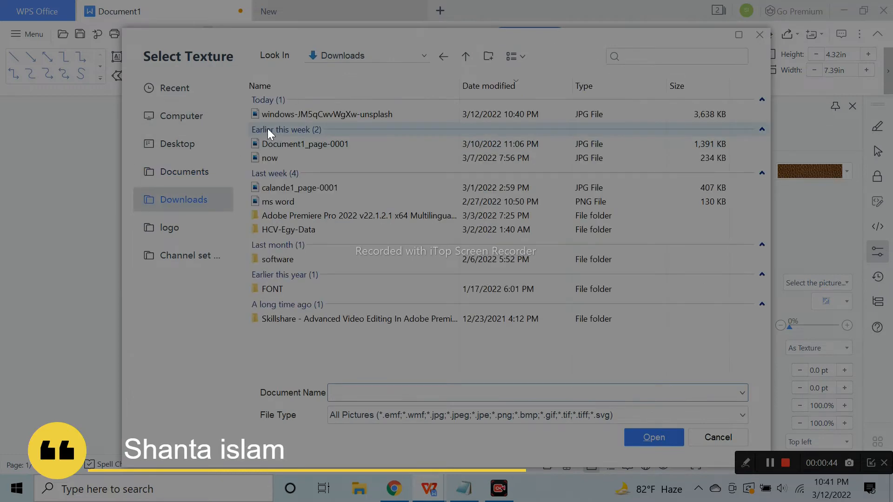
click(290, 116)
click(644, 436)
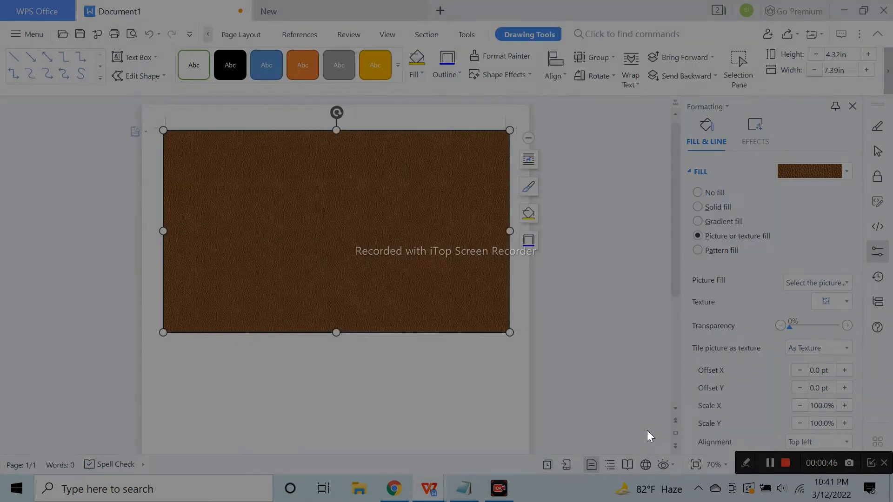
click(659, 312)
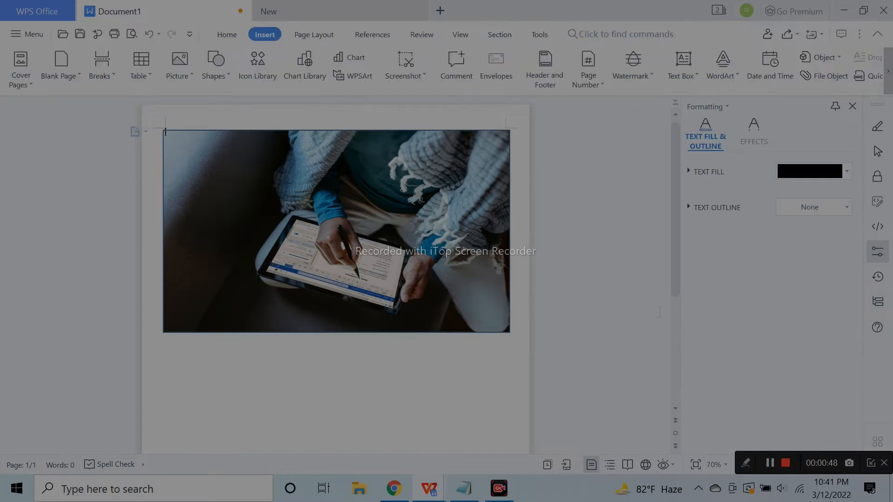
Draw a small text box on the photo's top-left corner for the 2022 heading
click(429, 223)
click(584, 214)
click(221, 77)
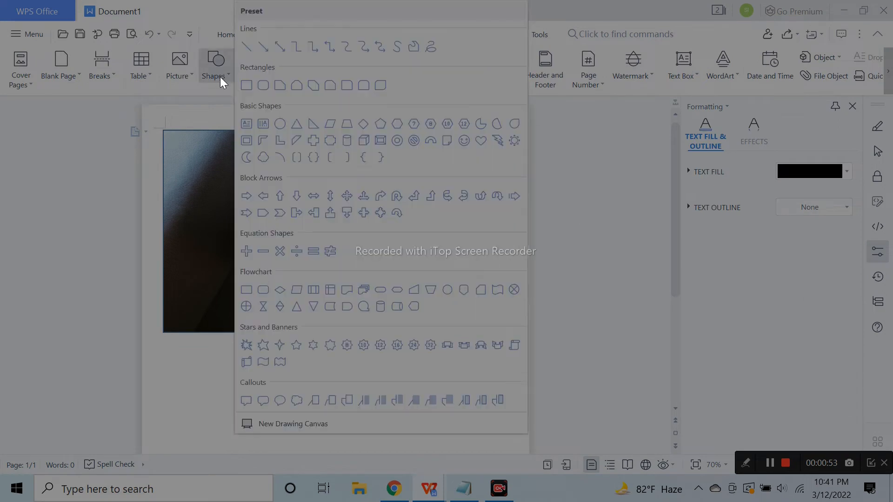
click(249, 134)
drag(175, 152, 291, 182)
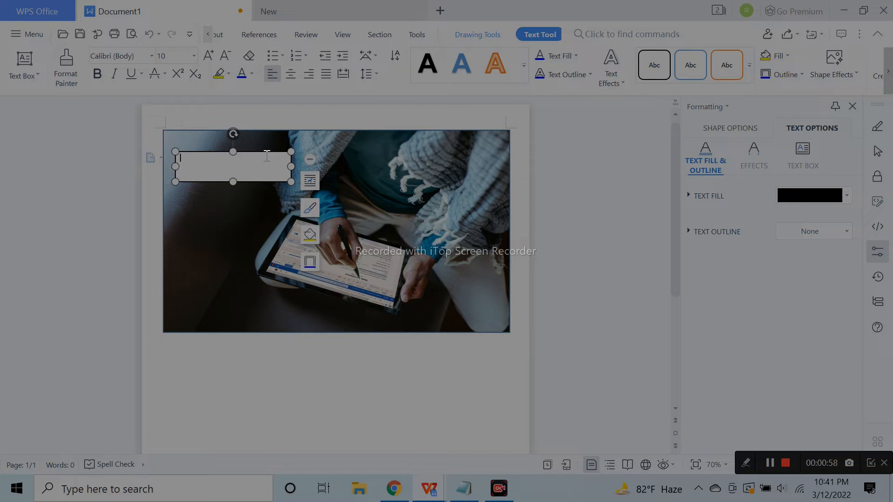
Enlarge the 2022 text to font size 48
key(ctrl+a)
click(208, 53)
click(208, 53)
click(209, 53)
click(209, 53)
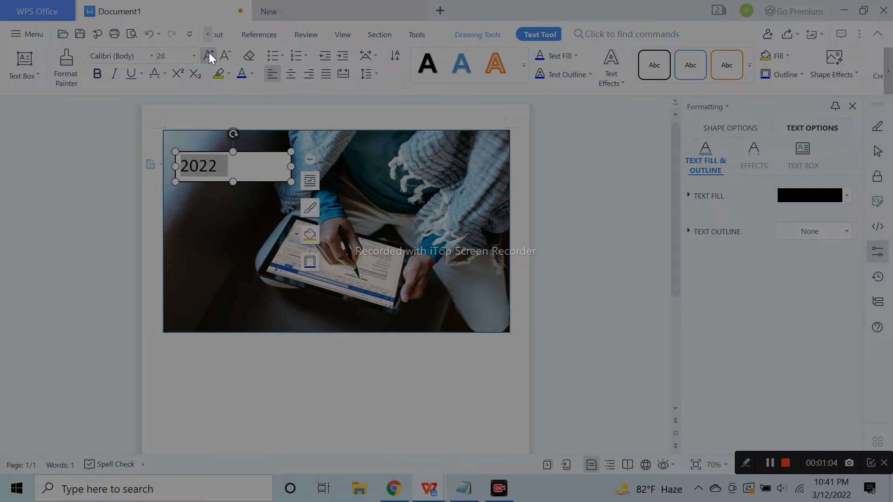
click(208, 53)
click(208, 53)
click(194, 57)
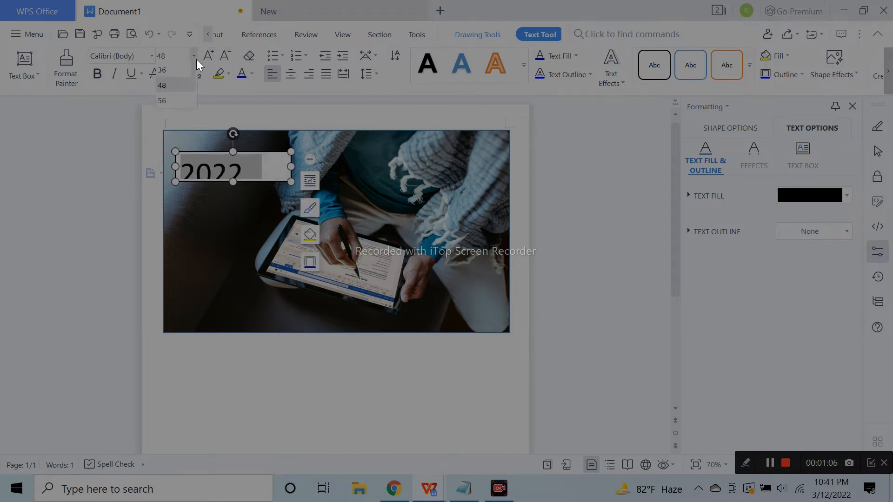
click(149, 59)
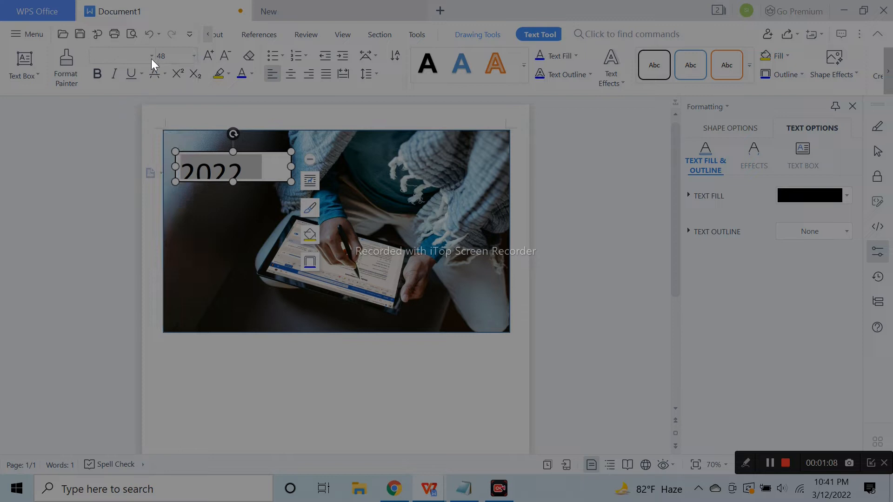
Change 2022 to the Impact font, widen the box to fit, and keep it at 48
click(152, 58)
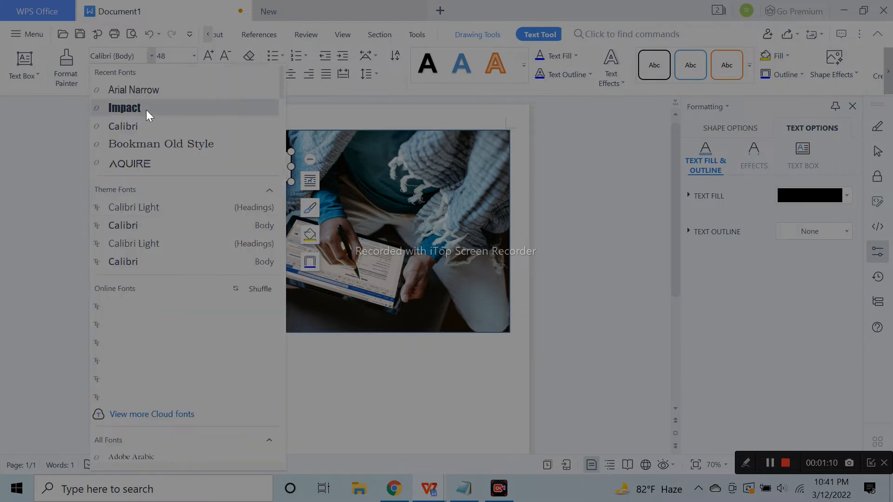
click(146, 110)
click(212, 61)
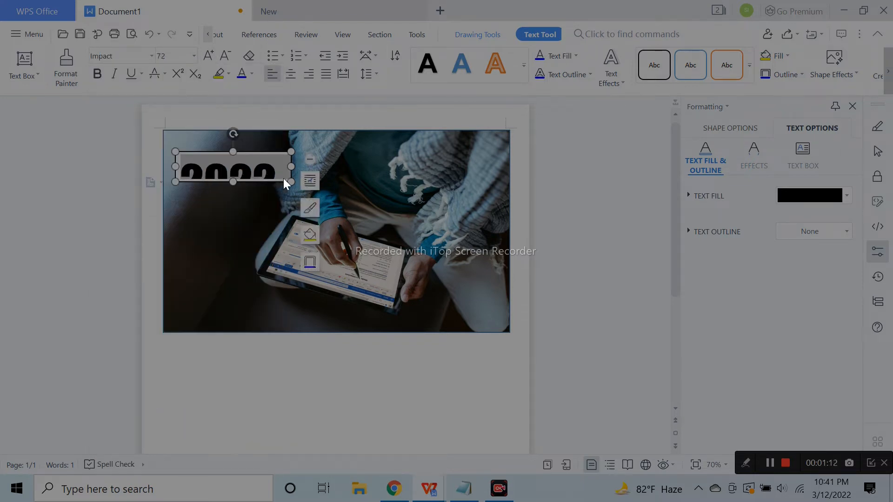
drag(290, 179, 296, 192)
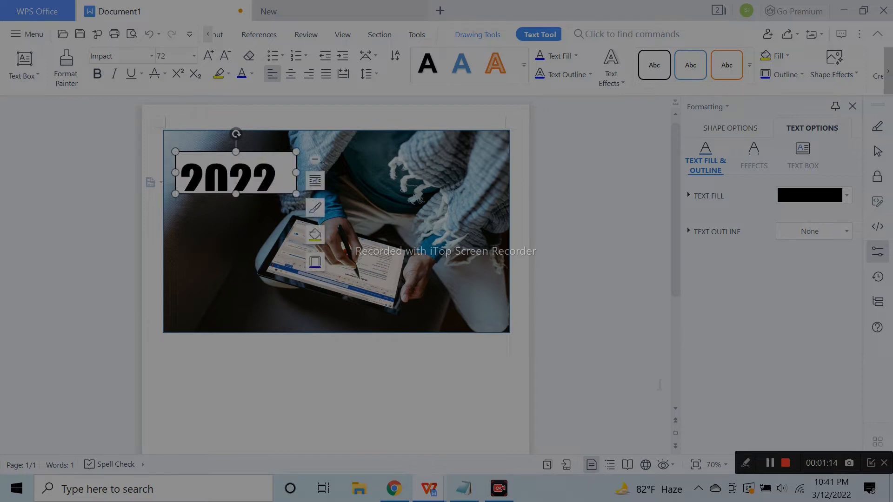
click(224, 56)
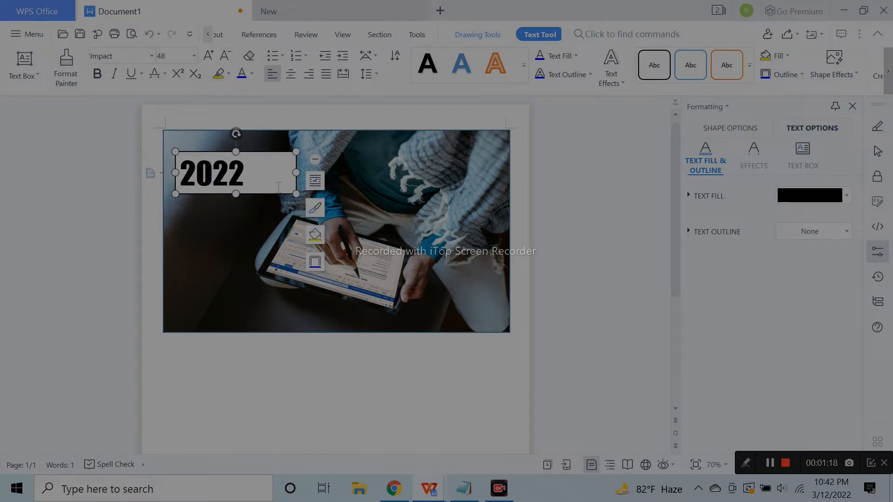
click(278, 187)
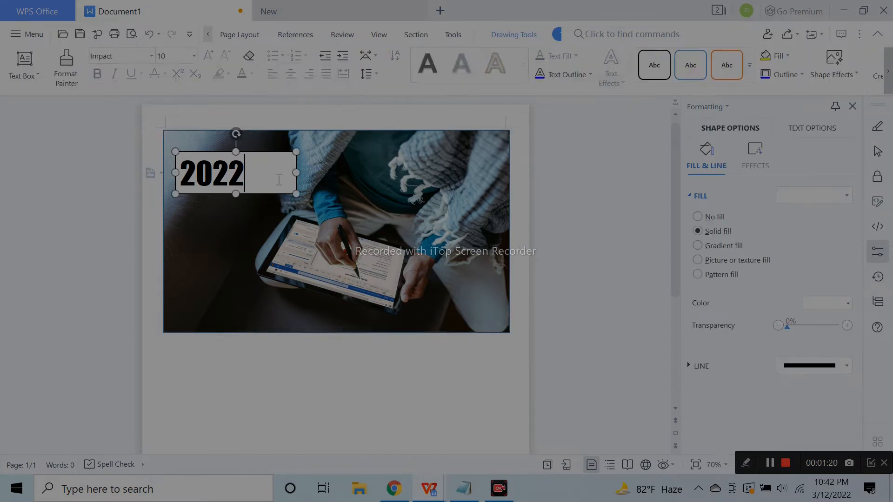
Nudge the 2022 box up-left and set it to No fill and No line
mouse_move(271, 152)
mouse_down()
mouse_move(266, 146)
mouse_move(263, 167)
mouse_up()
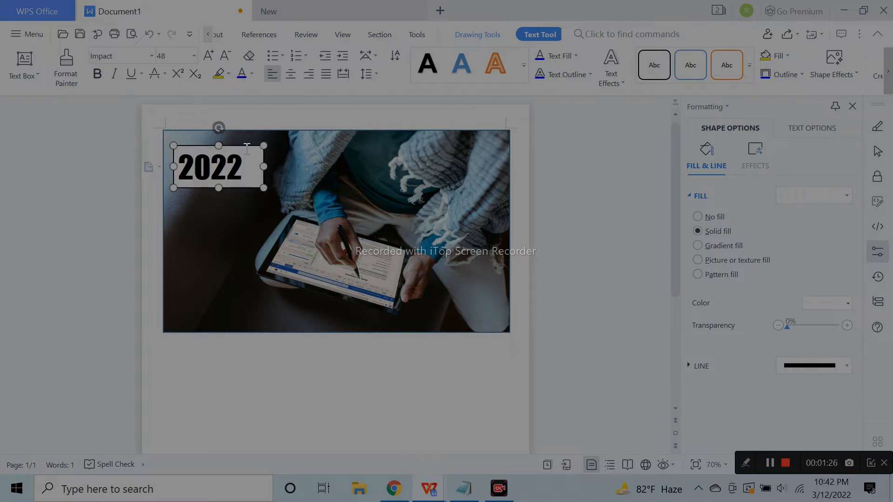
click(718, 216)
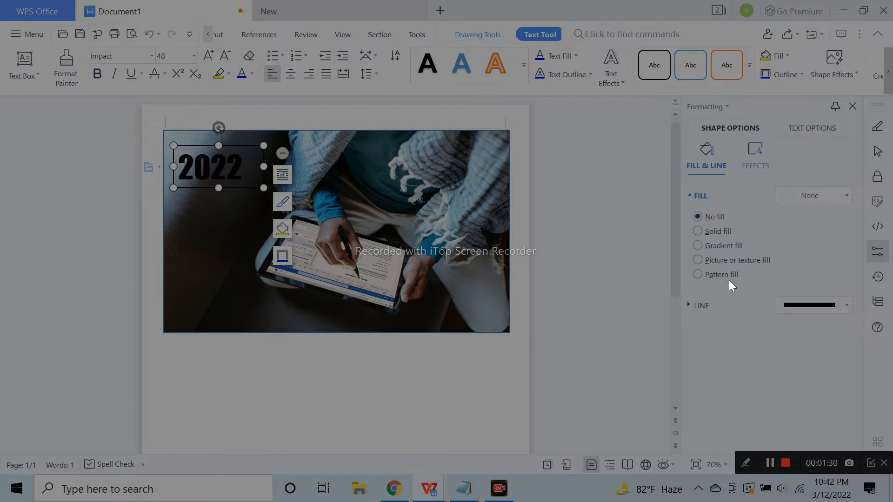
click(708, 306)
click(718, 324)
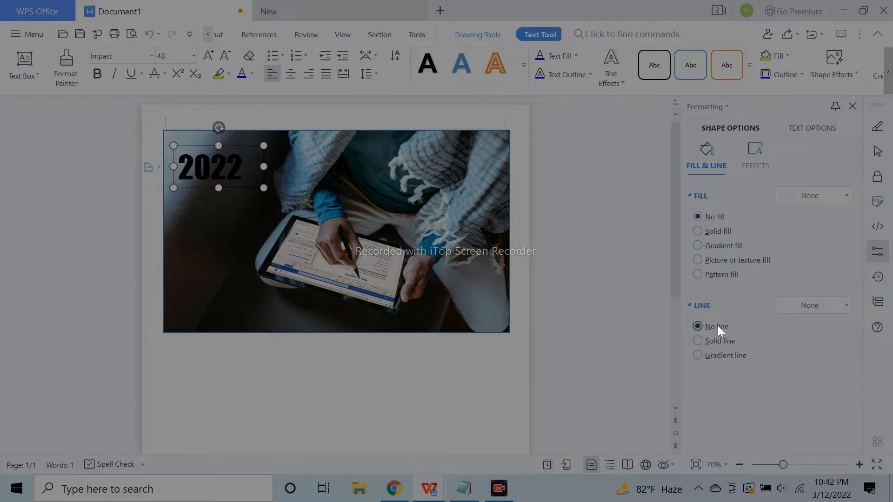
Colour the 2022 text light grey and shift the heading further right
double_click(245, 176)
click(254, 75)
click(242, 121)
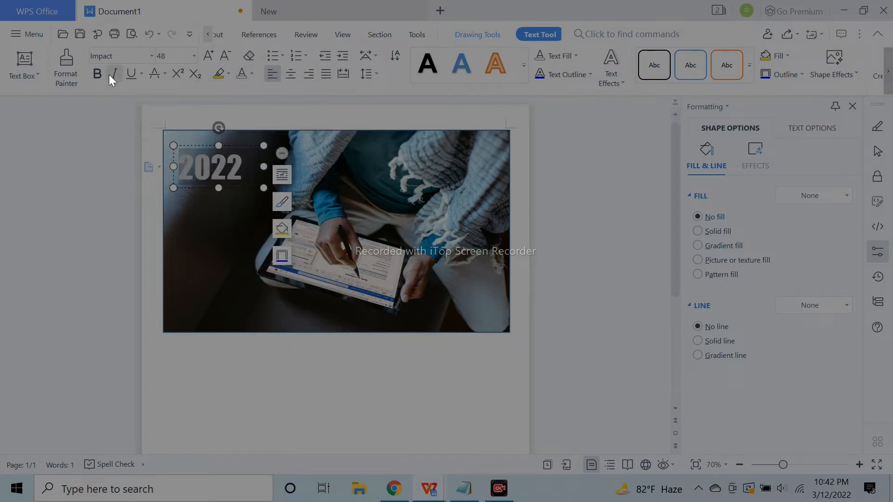
click(259, 166)
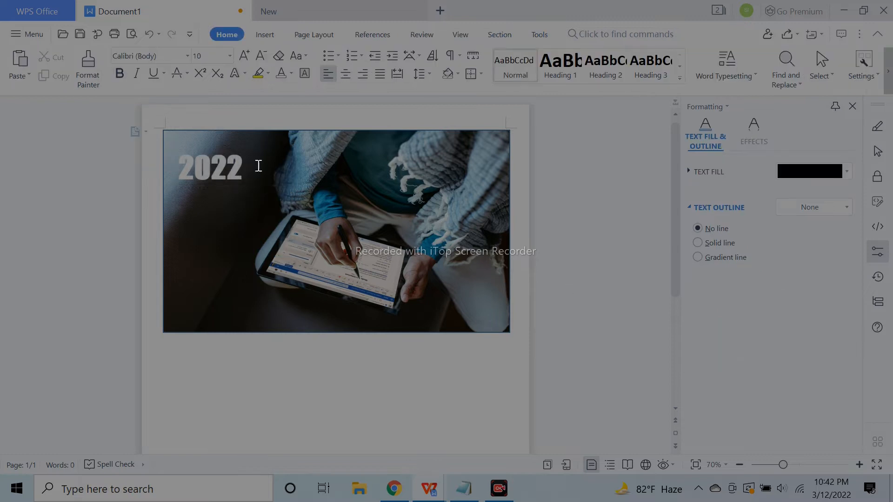
click(215, 166)
drag(245, 148, 280, 148)
Duplicate the 2022 box below it, retype it as 'Our plan and goal', and wrap it onto two lines
click(393, 193)
click(264, 181)
drag(268, 189, 270, 244)
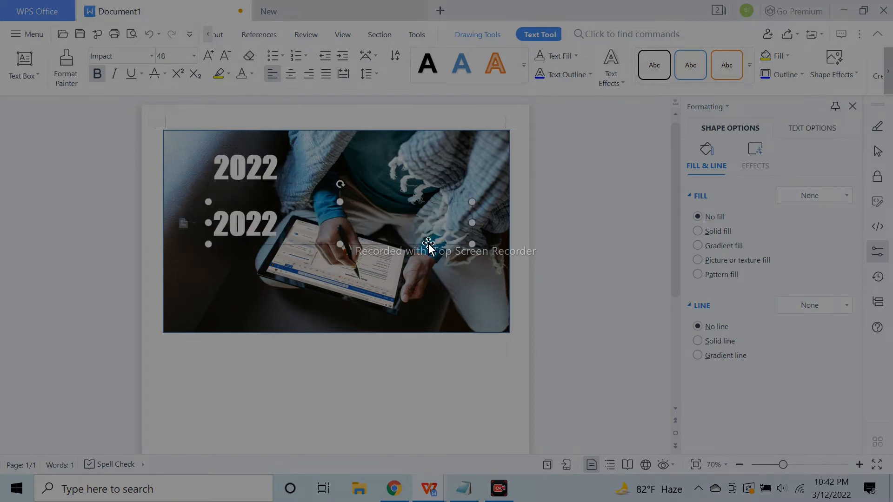
key(BackSpace)
key(BackSpace)
key(BackSpace)
key(BackSpace)
text(0)
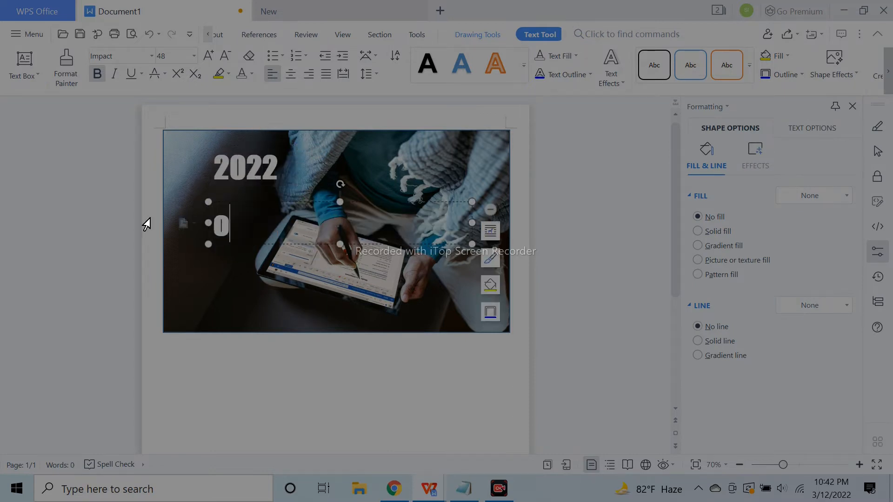
text(ur plan and goal)
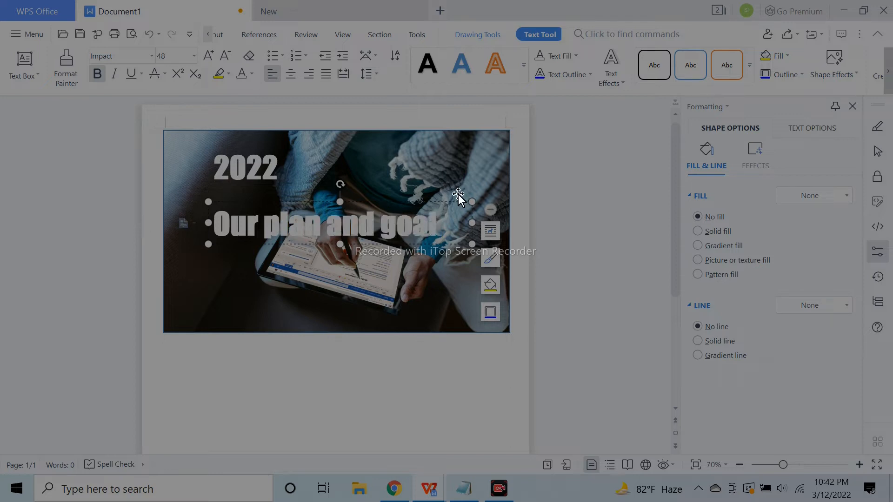
drag(458, 202, 391, 219)
drag(282, 240, 282, 278)
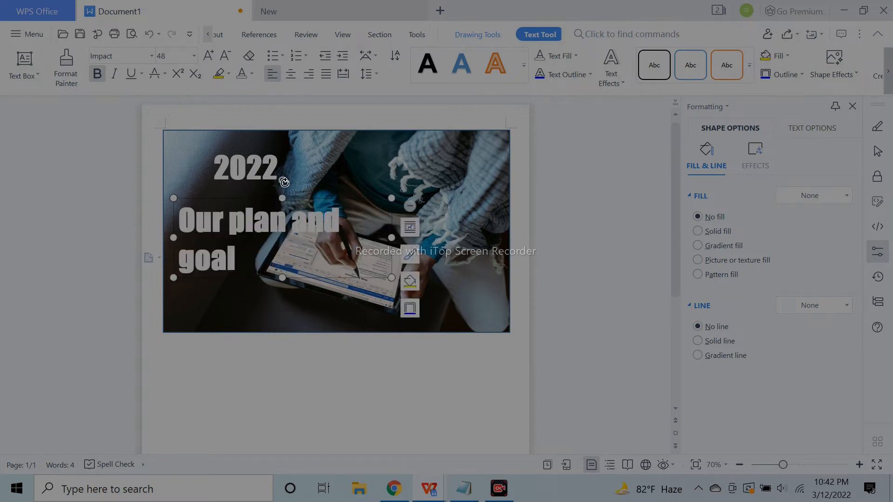
Undo an accidental photo move and align 2022 directly above 'Our plan and goal'
drag(255, 144, 233, 150)
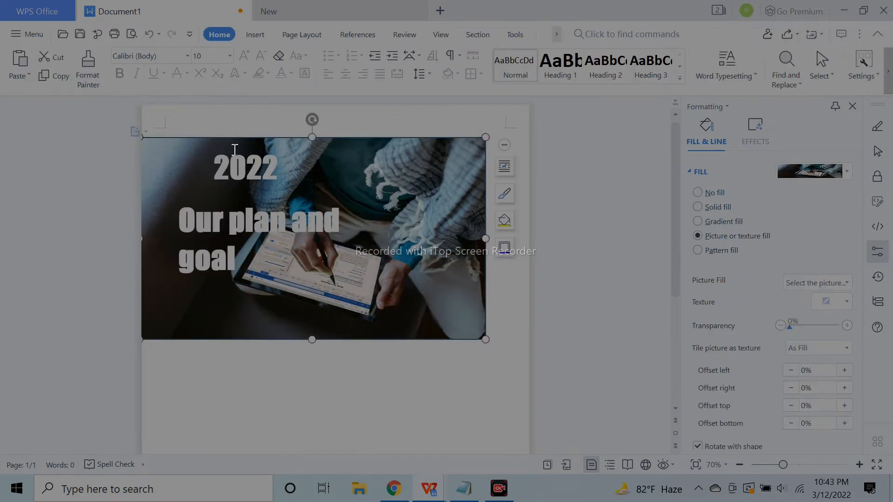
click(149, 34)
click(273, 191)
click(254, 149)
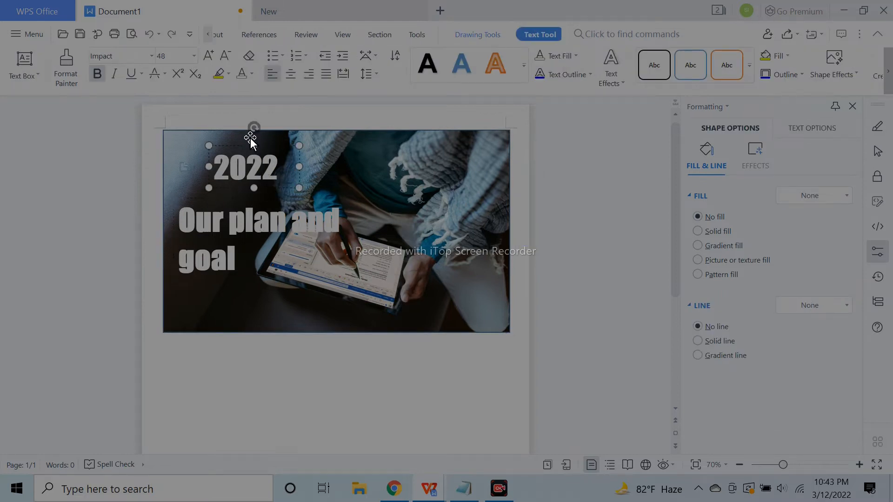
drag(280, 146, 248, 158)
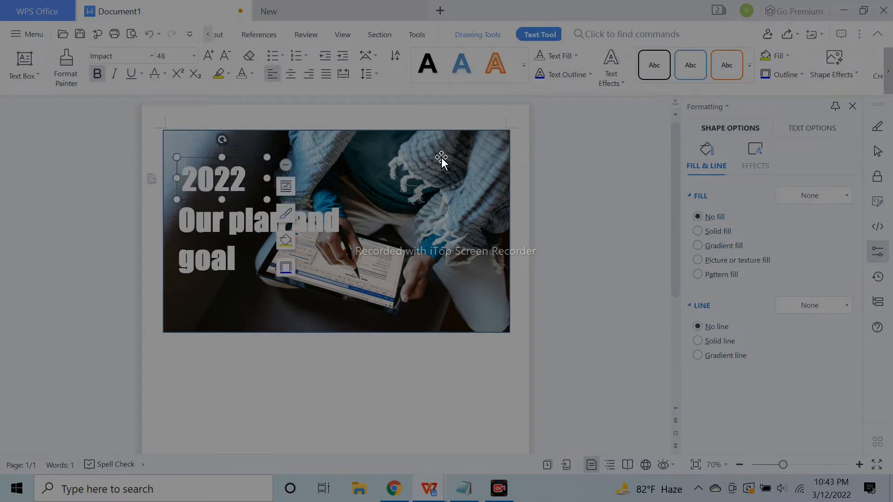
click(443, 163)
click(241, 250)
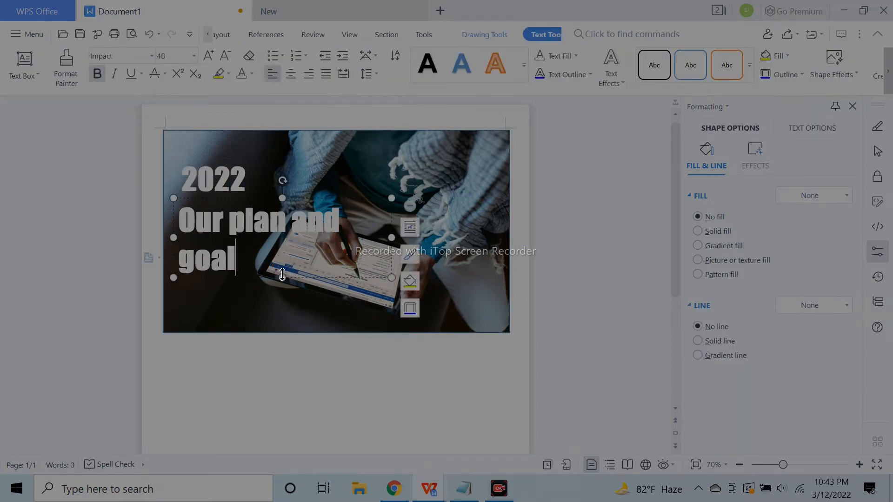
key(Escape)
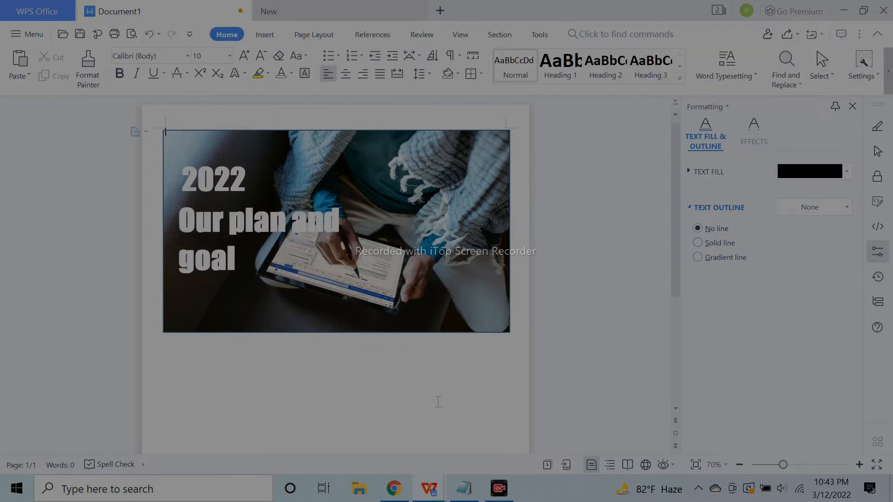
Draw a rectangle over the cover photo filled dark blue at 67% transparency
click(265, 34)
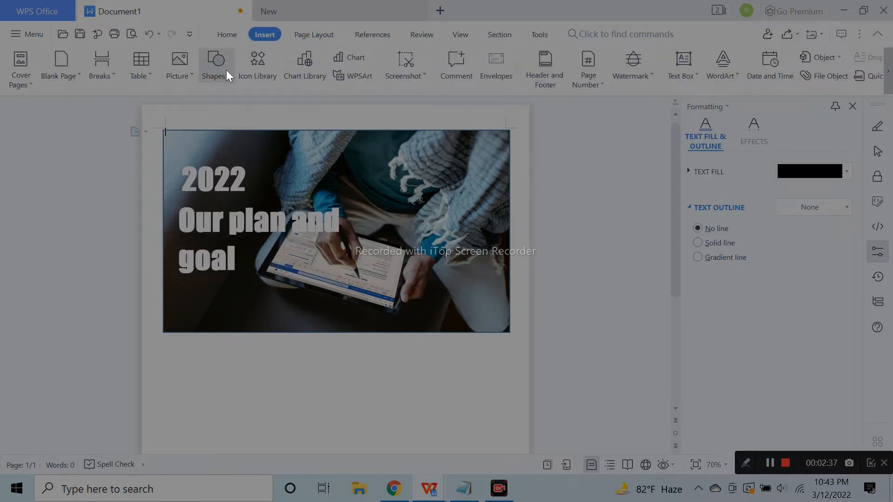
mouse_move(163, 132)
mouse_down()
mouse_move(251, 227)
mouse_move(508, 330)
mouse_up()
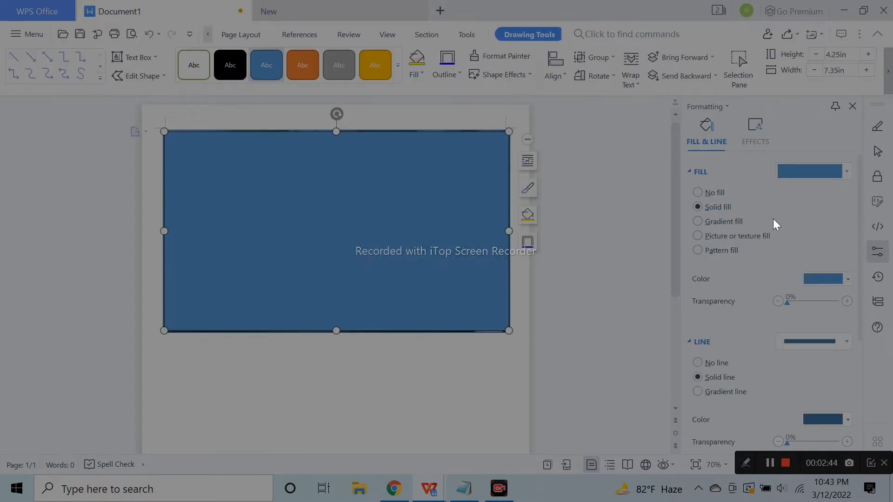
click(821, 281)
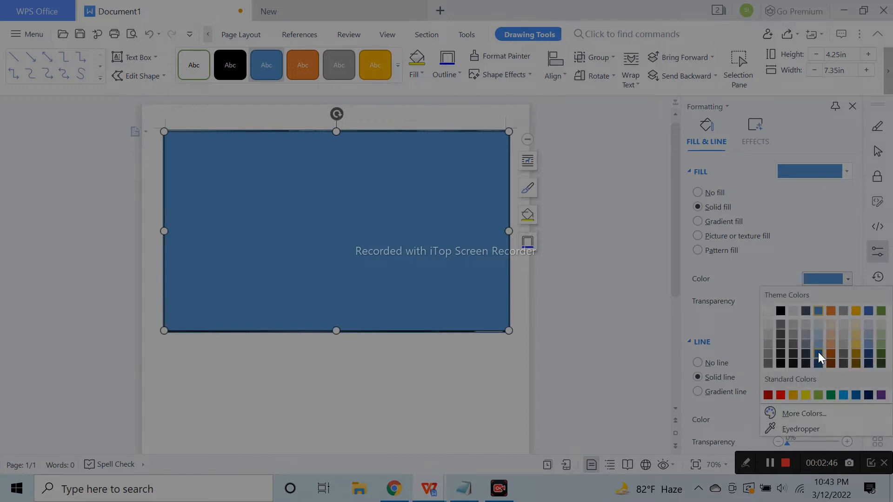
click(818, 354)
drag(787, 305, 825, 305)
click(821, 303)
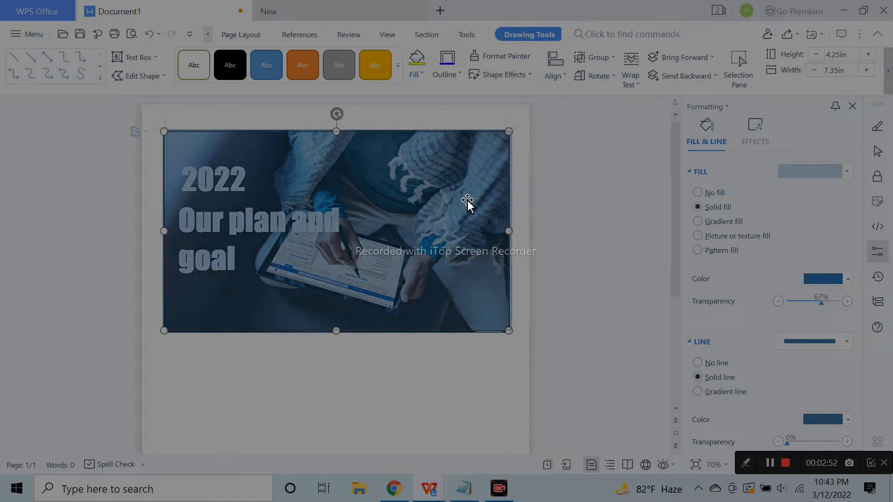
Line the blue overlay up with the photo and send it behind the headings
drag(467, 204, 470, 203)
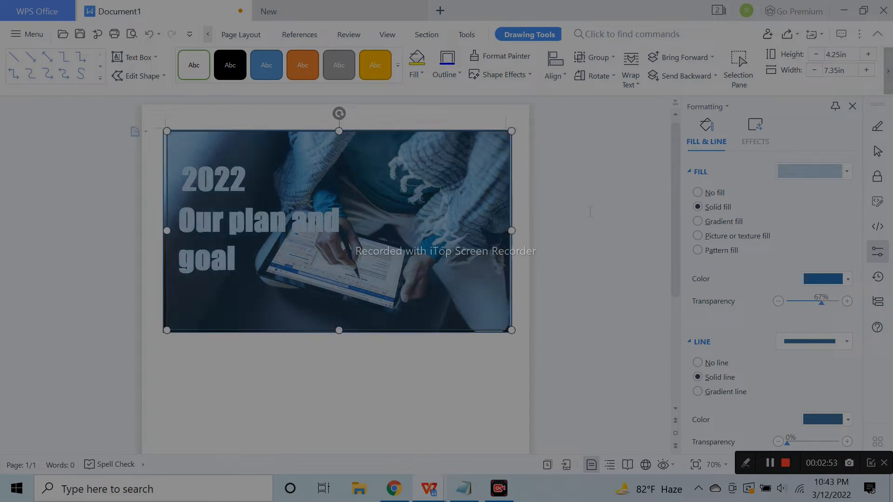
click(566, 222)
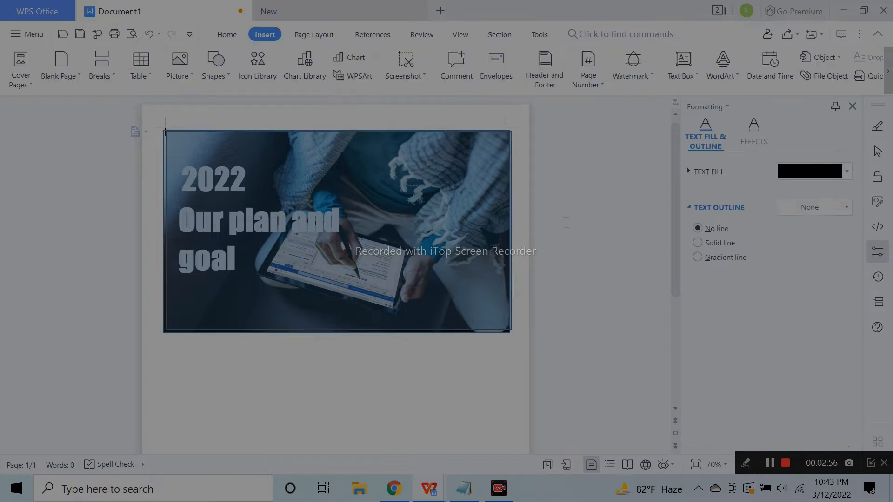
click(376, 228)
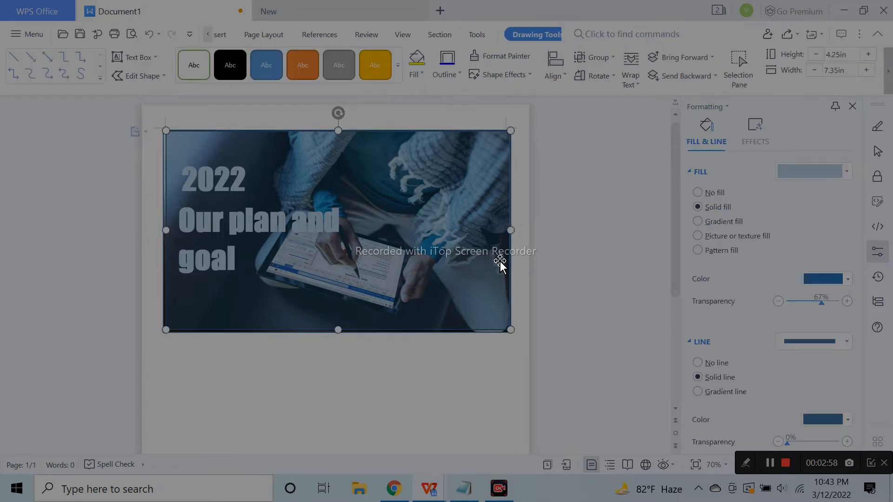
click(625, 262)
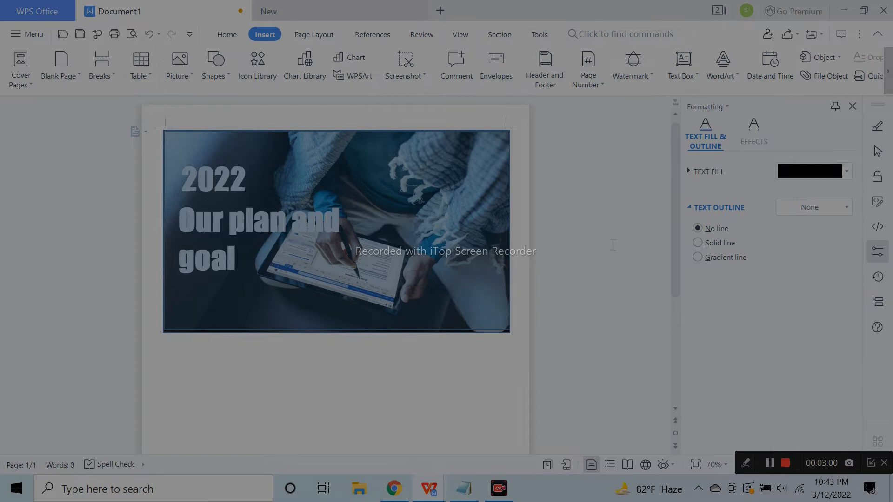
click(382, 263)
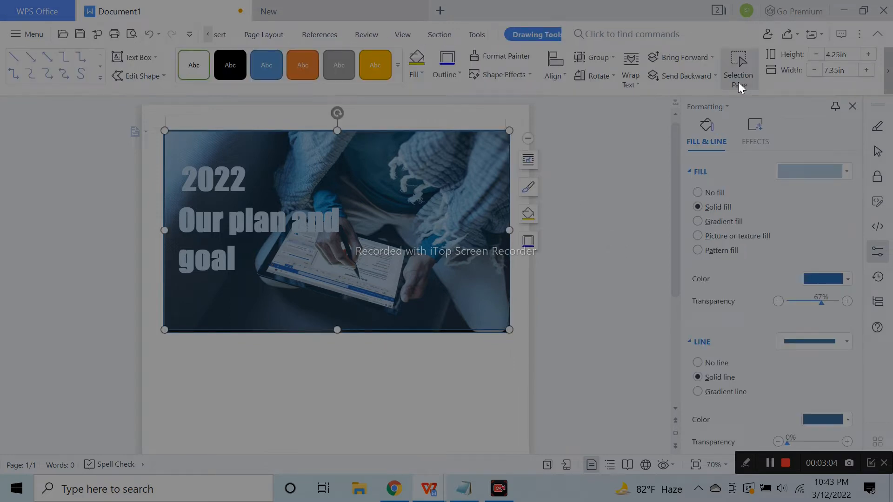
click(686, 76)
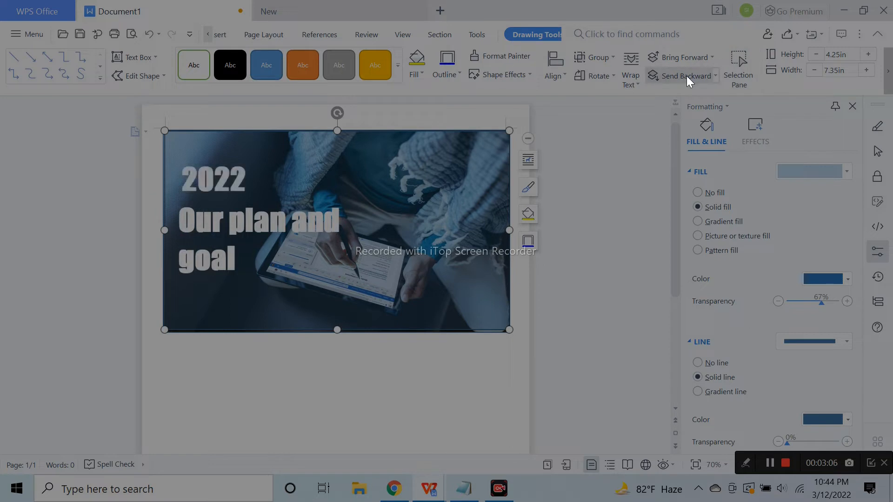
Remove the blue overlay's outline
click(627, 227)
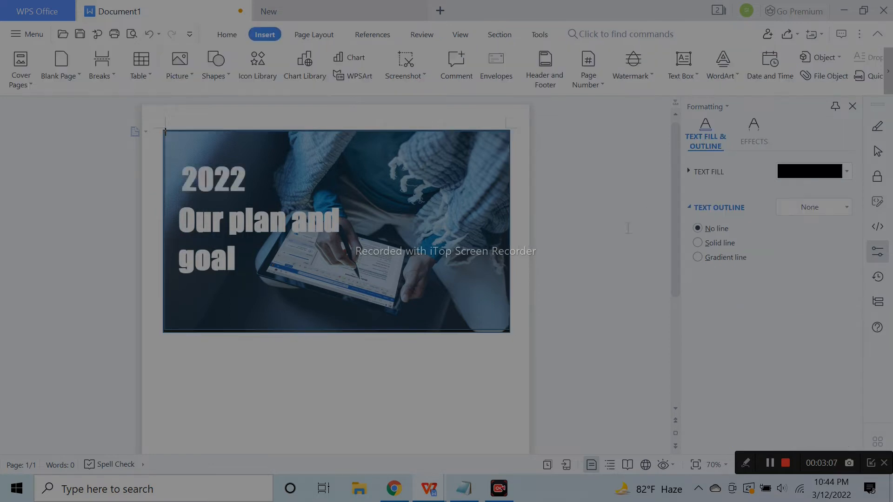
click(452, 133)
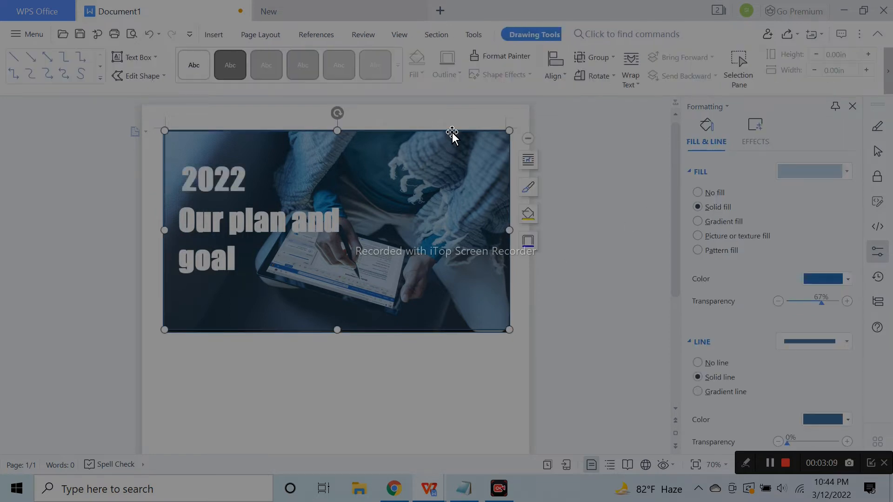
click(715, 363)
click(596, 350)
scroll(491, 353, down, 3)
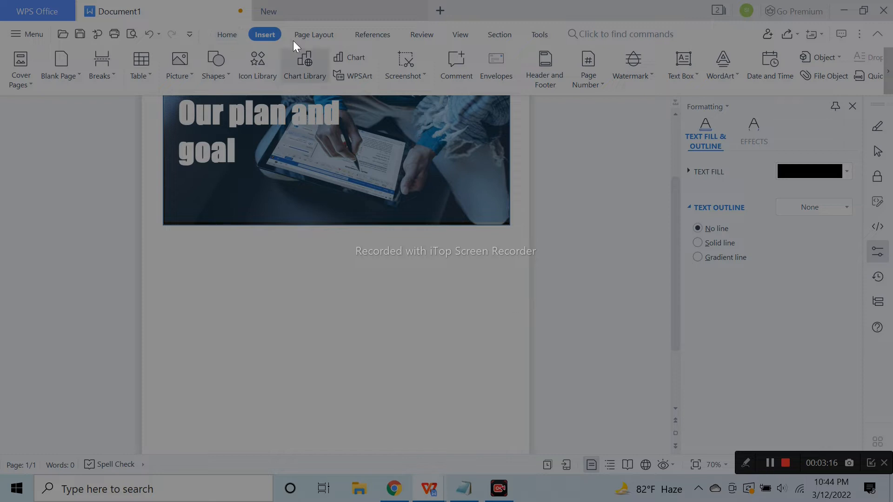
Draw a text box below the cover photo and type the name and class-room line
click(234, 35)
click(258, 35)
click(228, 70)
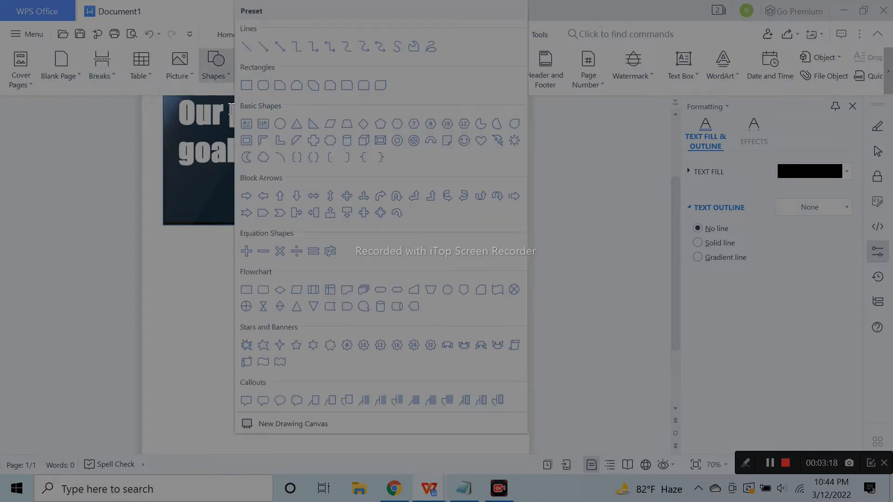
click(248, 120)
drag(271, 275, 459, 294)
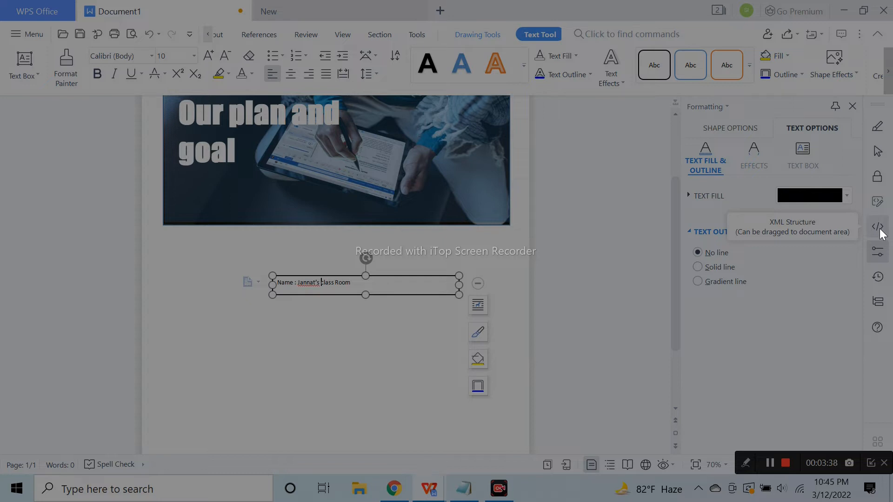
key(BackSpace)
Set the Name line to 20 pt and move the box up and right
key(ctrl+a)
click(193, 57)
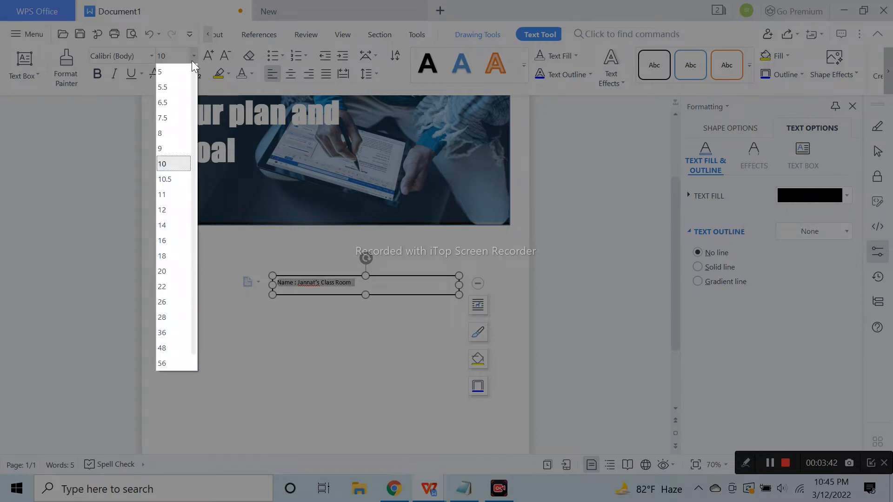
click(172, 273)
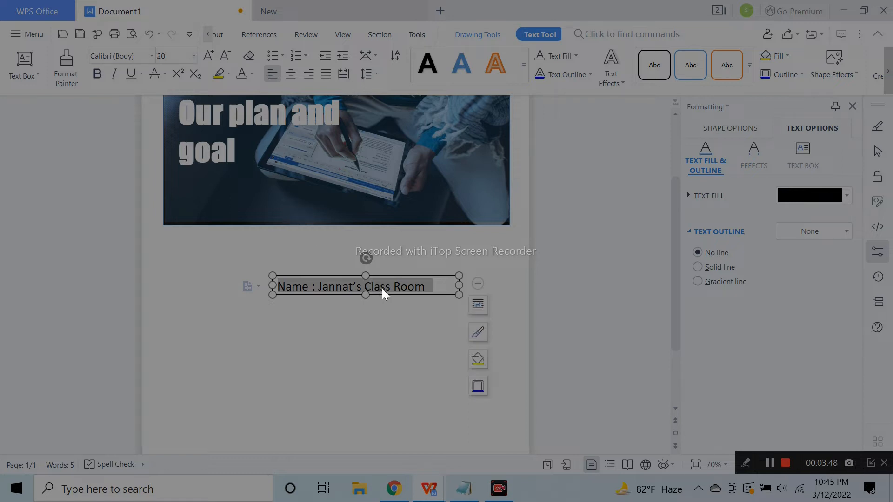
drag(403, 282, 378, 291)
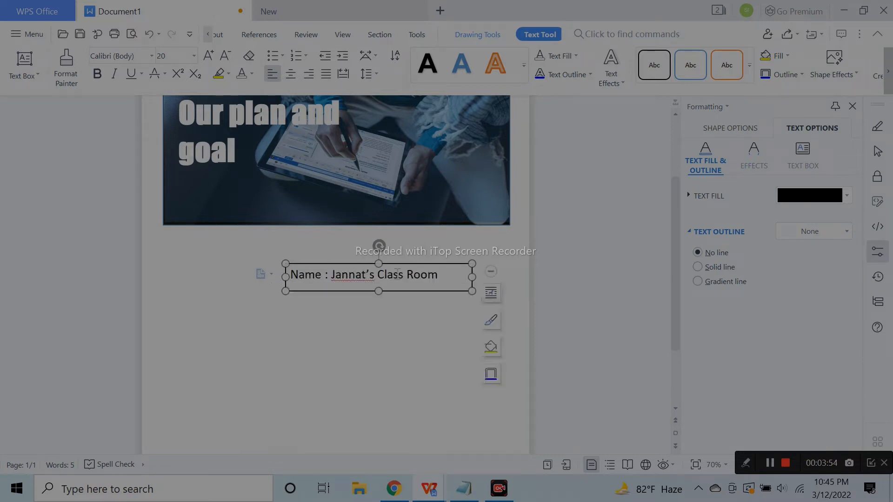
click(545, 276)
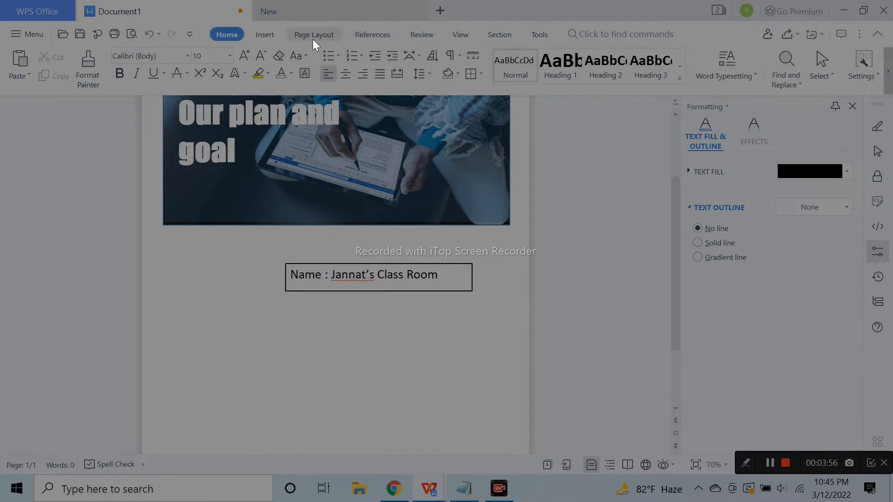
click(266, 36)
Draw a small solid-blue rounded rectangle against the right end of the Name text box
click(221, 74)
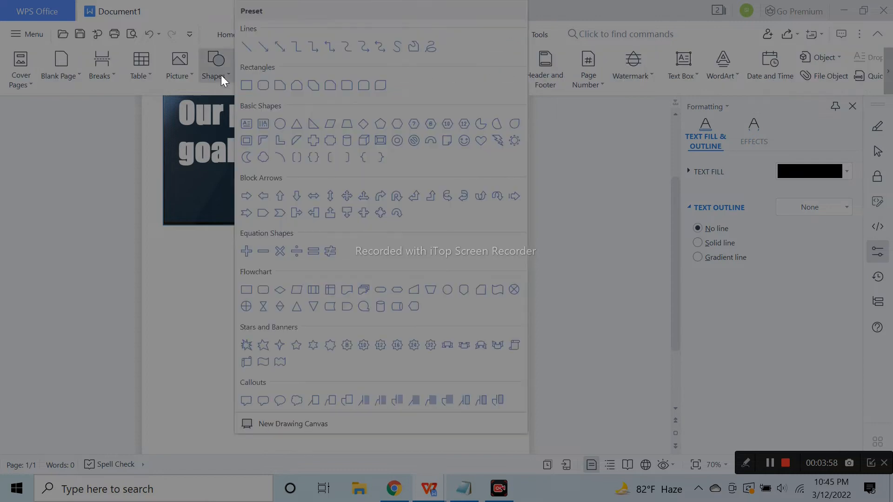
click(259, 86)
drag(447, 264, 477, 292)
drag(486, 293, 478, 291)
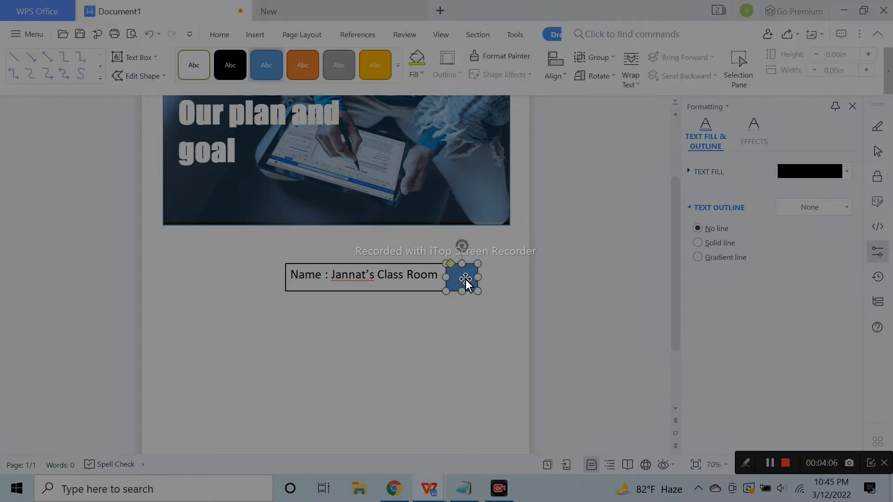
click(510, 259)
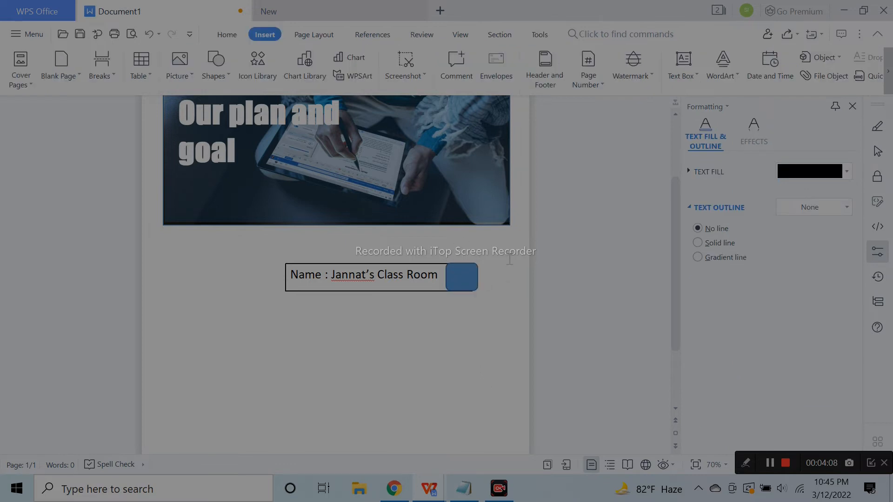
click(475, 279)
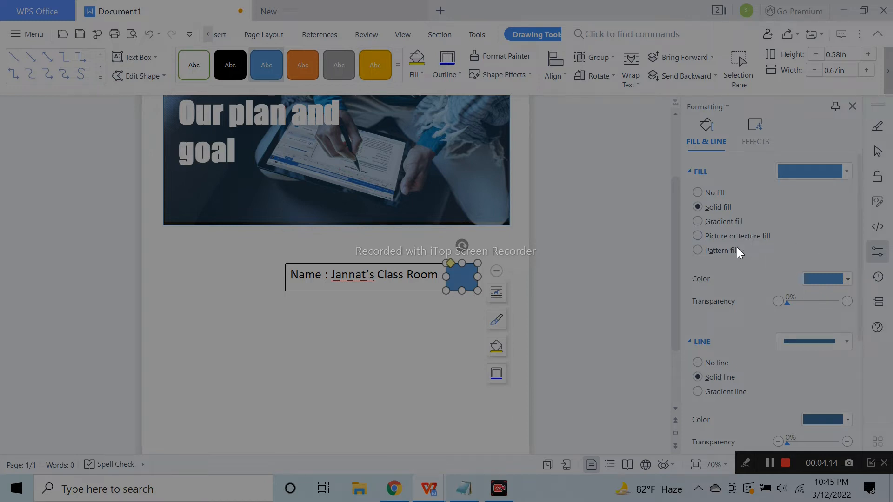
click(580, 341)
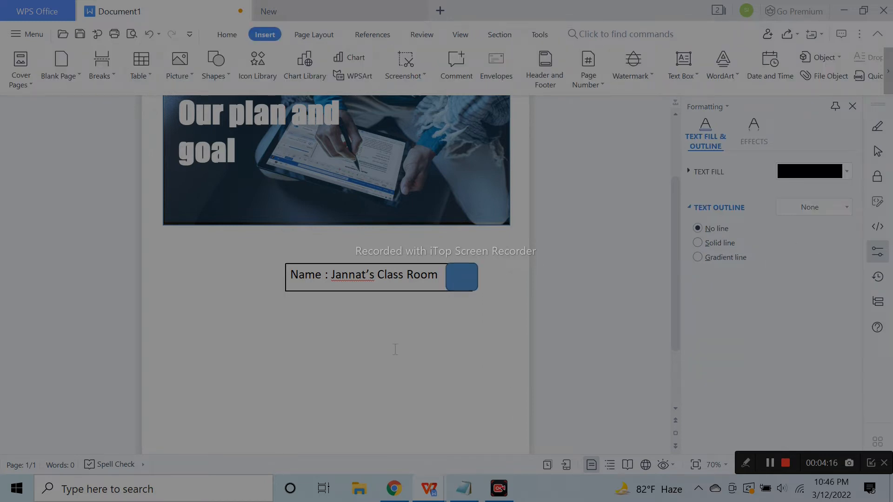
click(339, 275)
click(496, 275)
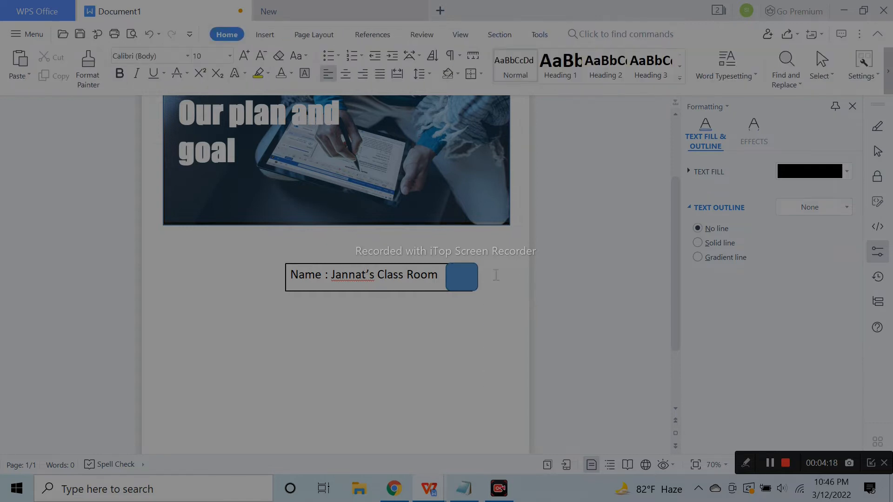
Group the Name text box with the blue square
click(427, 268)
shift+click(463, 275)
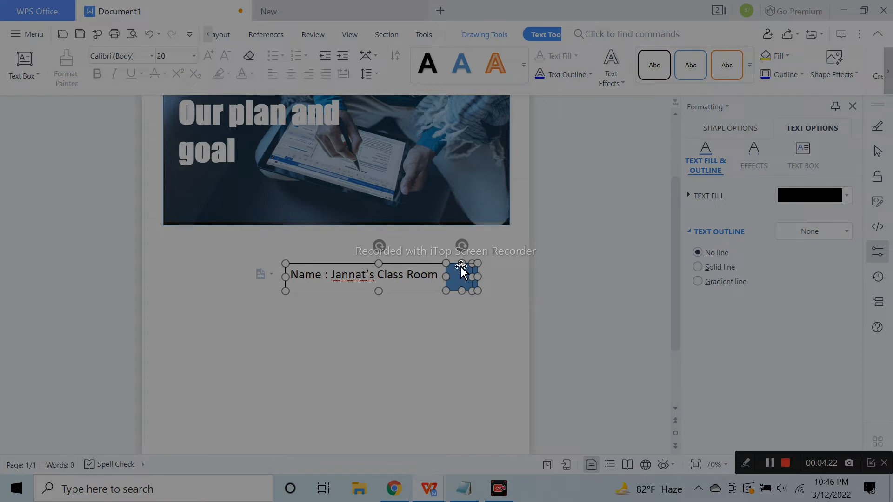
click(470, 230)
click(463, 281)
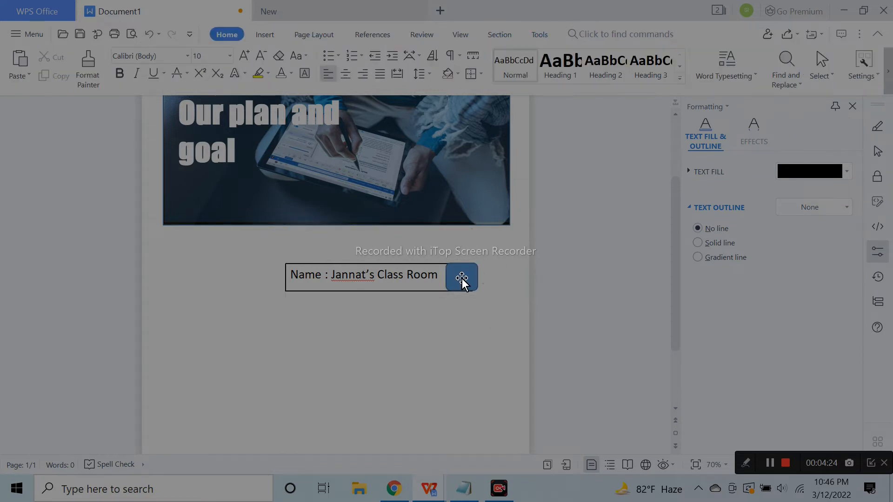
Fill the square beside the name bar black and give it a drop shadow preset
click(461, 278)
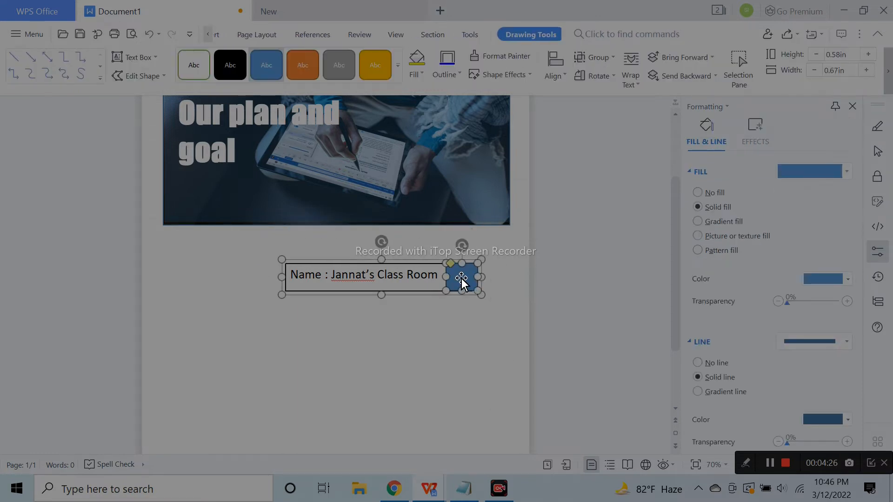
click(807, 281)
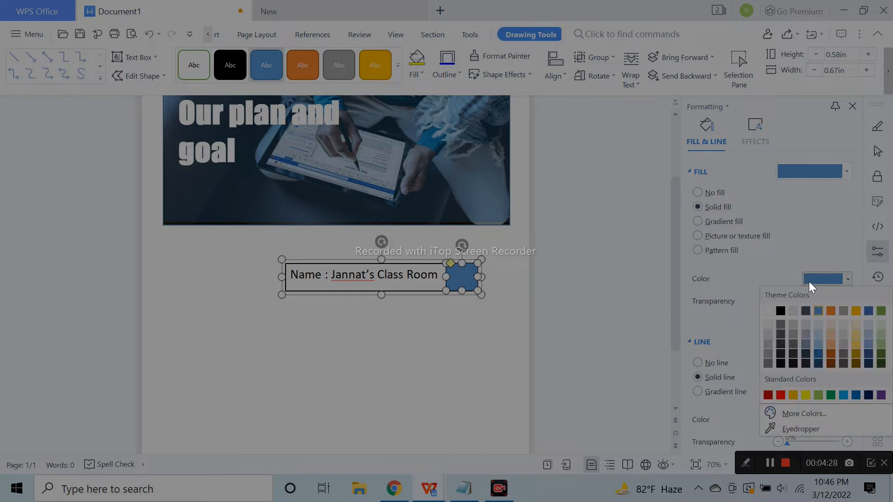
click(780, 311)
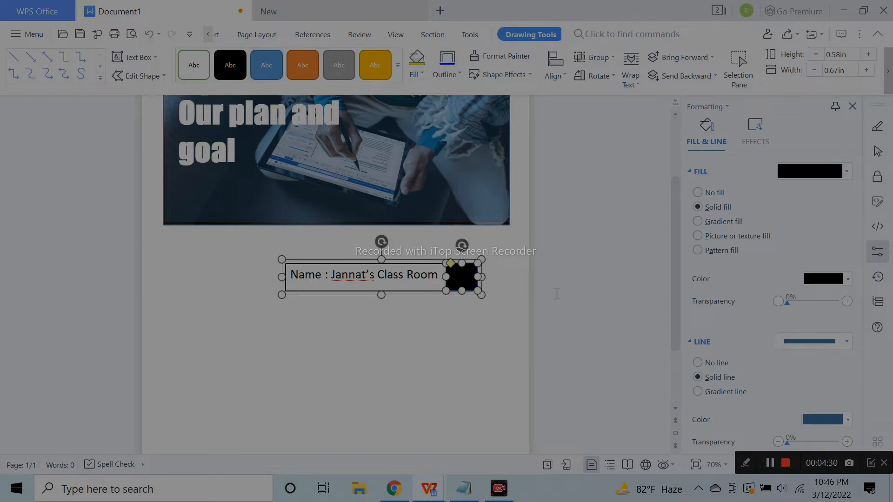
click(760, 138)
click(812, 171)
click(793, 243)
click(564, 263)
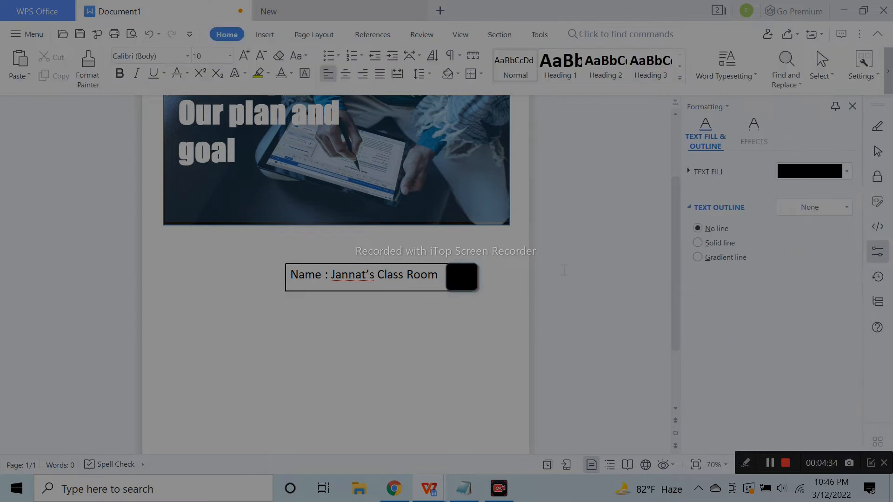
Remove the Name box's border, then undo to restore it
click(432, 264)
click(736, 132)
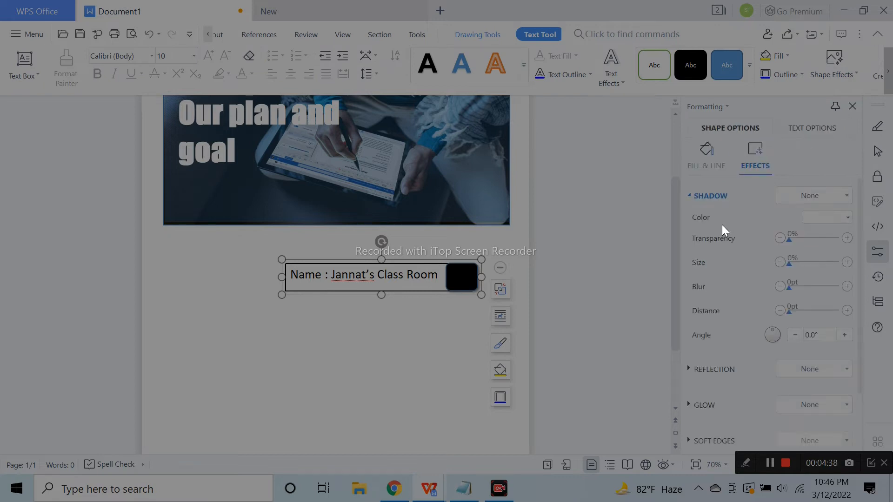
click(721, 163)
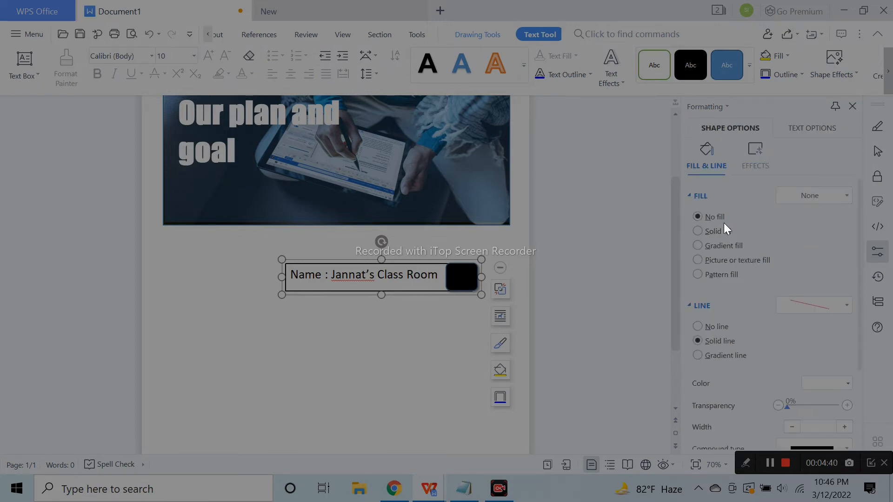
click(716, 326)
key(Escape)
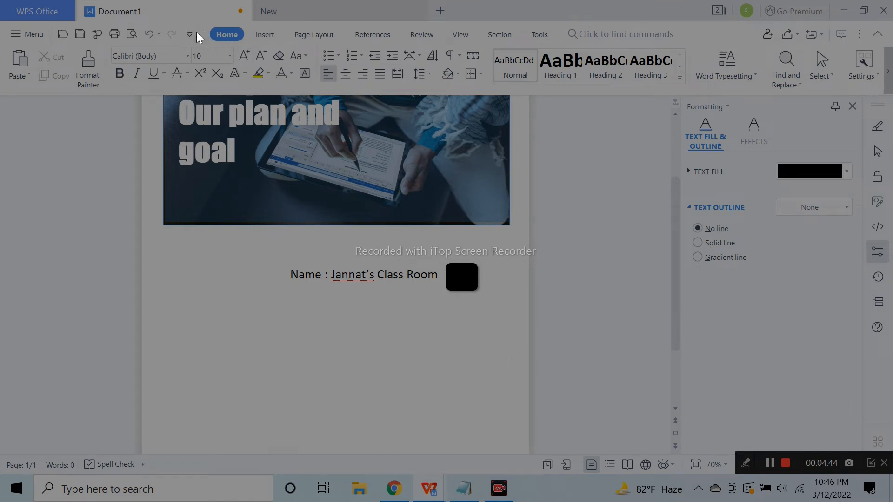
click(149, 34)
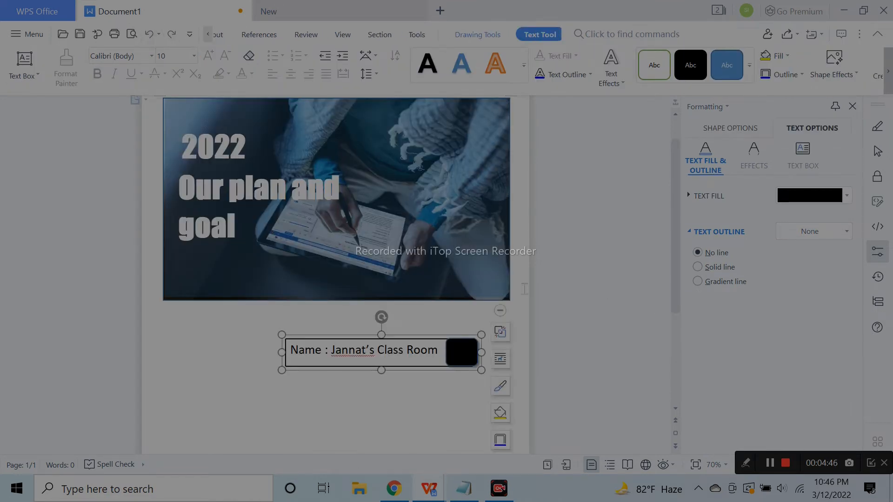
click(551, 296)
Enlarge the black square slightly by dragging its corner
scroll(570, 283, down, 3)
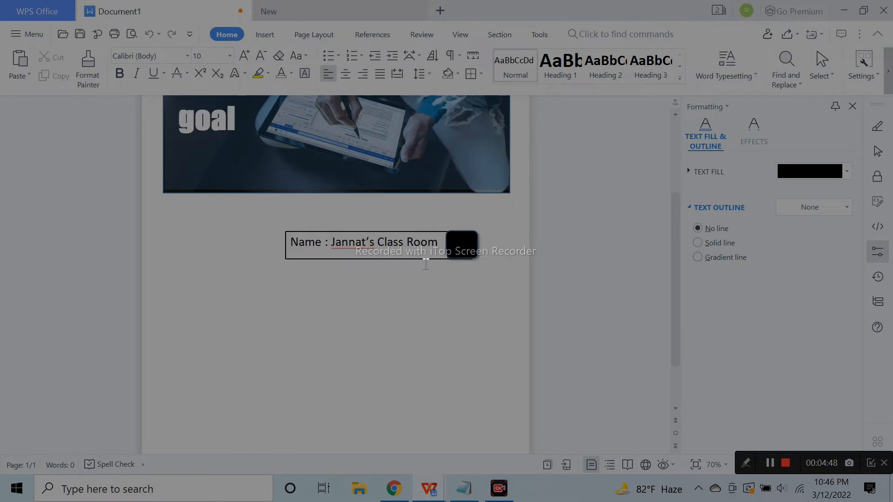
click(462, 250)
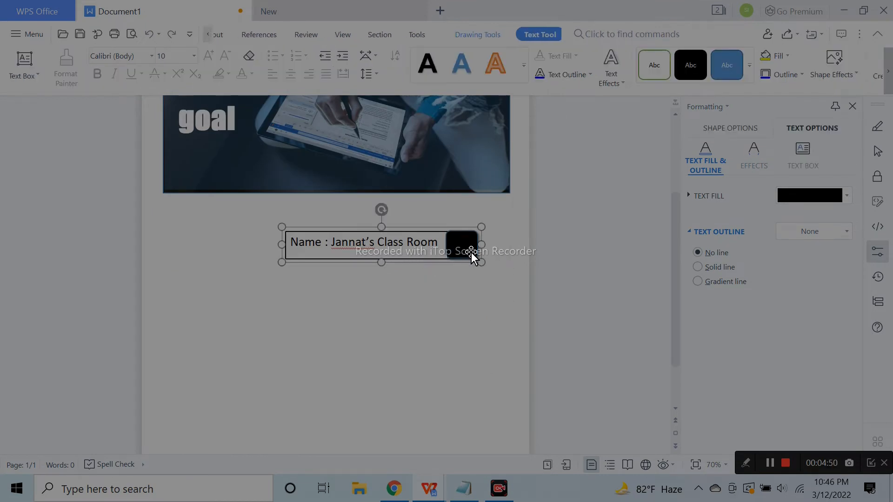
drag(476, 258, 483, 263)
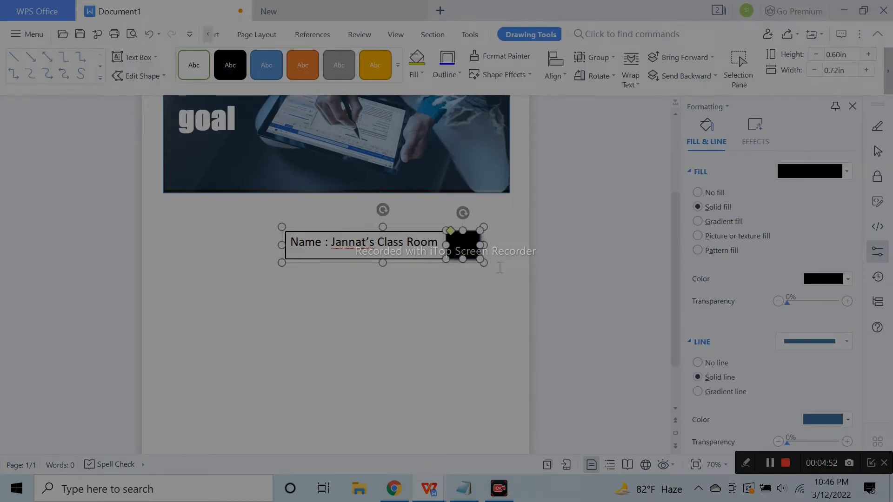
Try duplicating the Name box below the original, then undo the misplaced copy
click(577, 288)
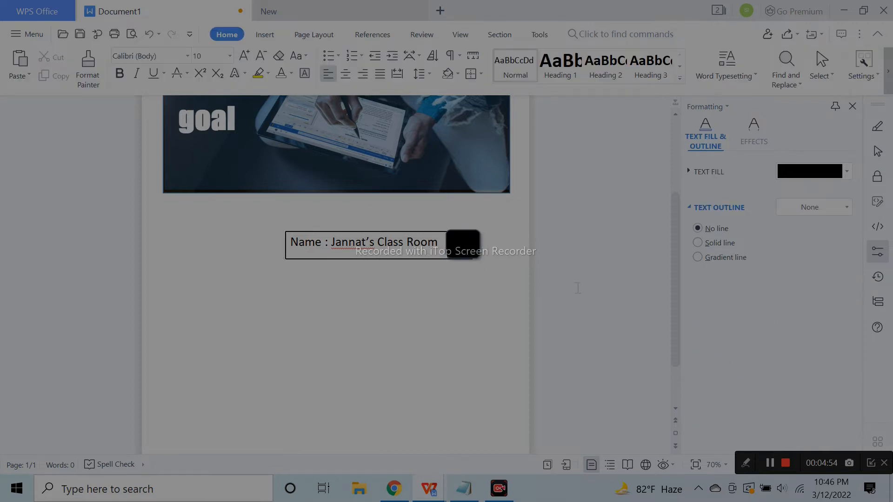
click(464, 246)
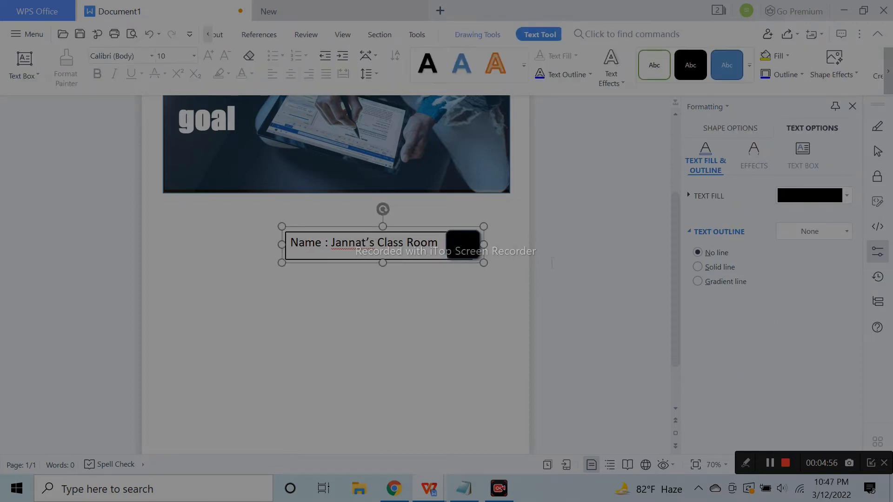
click(568, 264)
click(466, 246)
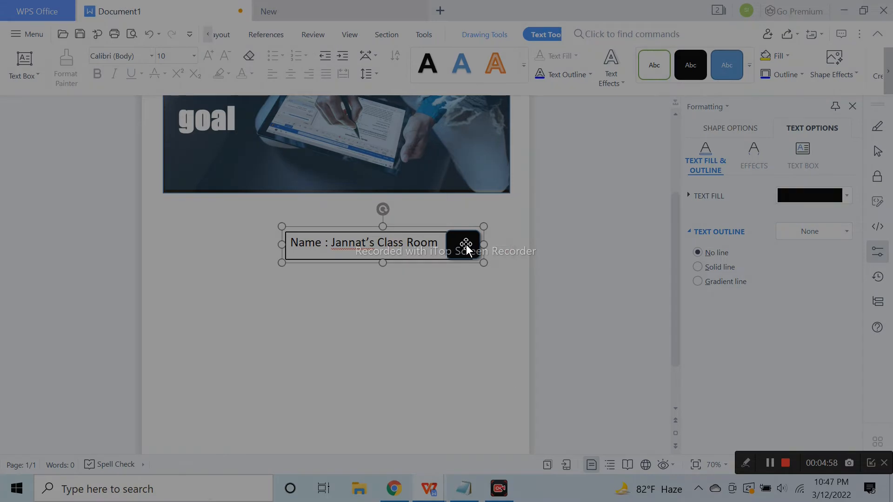
click(466, 245)
click(438, 271)
click(465, 246)
click(465, 246)
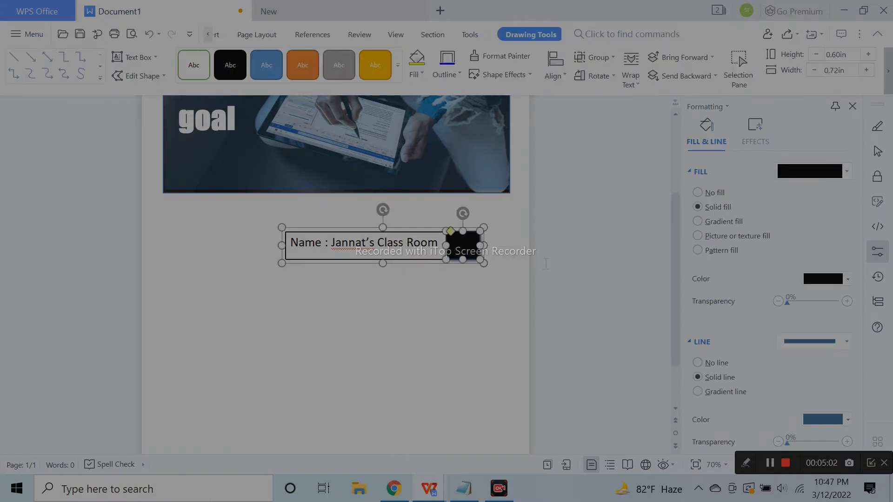
click(428, 266)
drag(428, 260, 431, 298)
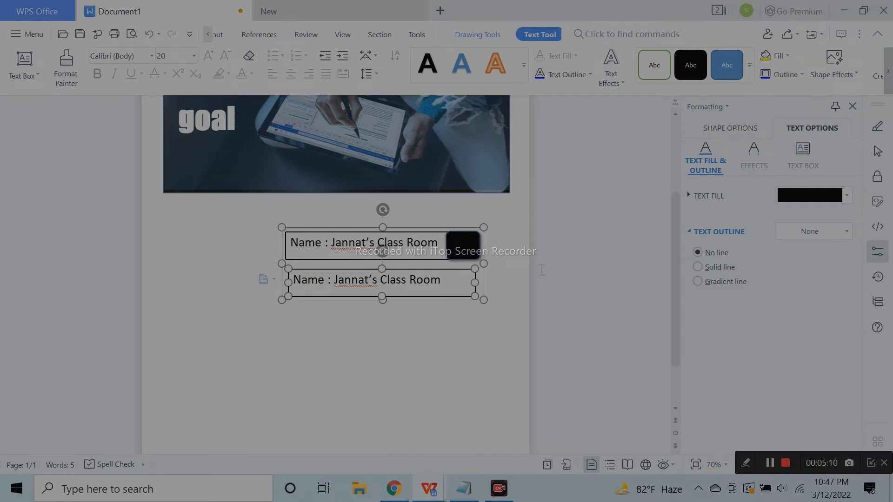
click(150, 34)
Copy the black square below the original on its own, then undo it
click(425, 211)
click(456, 254)
drag(459, 260, 460, 297)
click(150, 34)
scroll(375, 291, up, 3)
Drop a copy of the whole Name bar group, black square included, directly below it
click(413, 318)
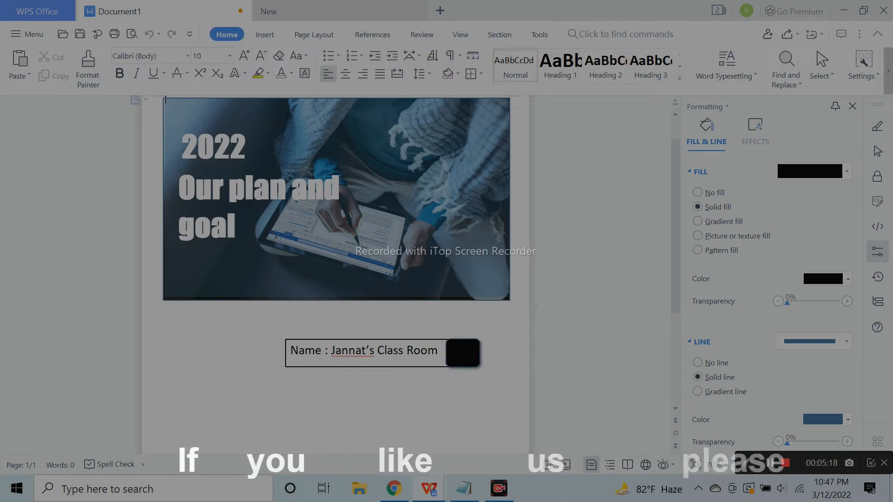
click(440, 341)
ctrl+click(463, 350)
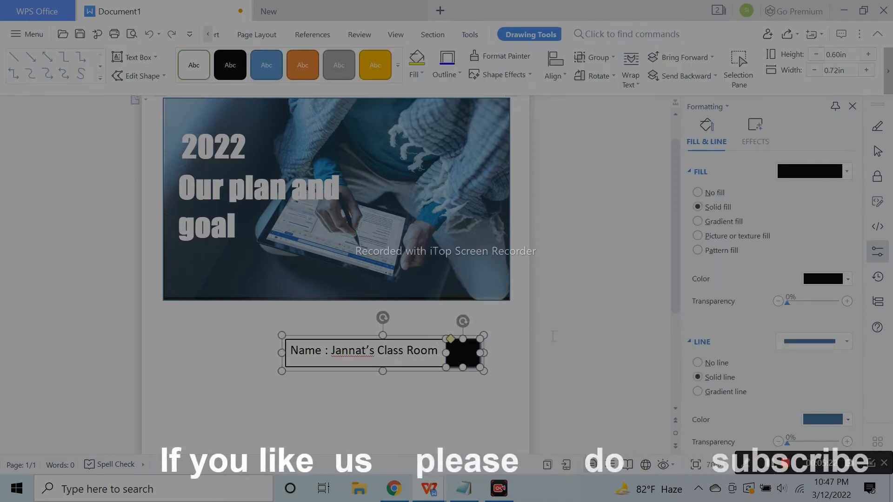
click(435, 322)
click(431, 339)
drag(432, 335, 431, 383)
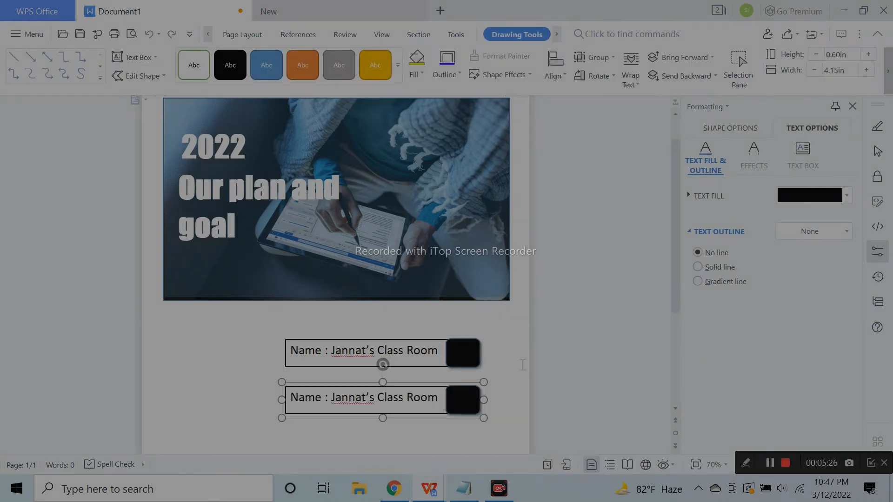
Highlight the copied bar's text so it can be replaced
scroll(428, 350, down, 3)
click(438, 290)
drag(438, 290, 298, 300)
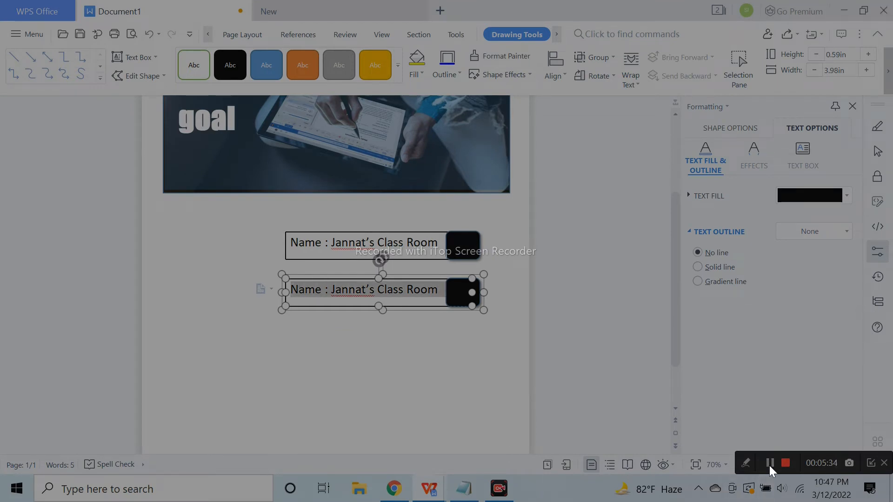
Relabel the copy as 'Post' and duplicate the Post bar below it
text(pos)
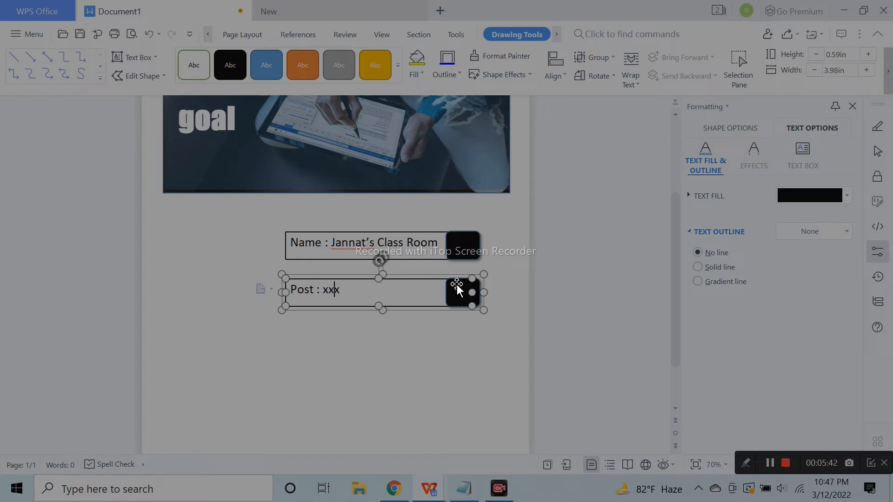
click(523, 303)
click(426, 309)
click(426, 313)
click(432, 310)
ctrl+drag(434, 310, 434, 350)
Turn the third bar into 'Contact' with an e-mail address, set to 18-point text
scroll(442, 372, up, 3)
scroll(446, 383, down, 1)
scroll(446, 378, down, 3)
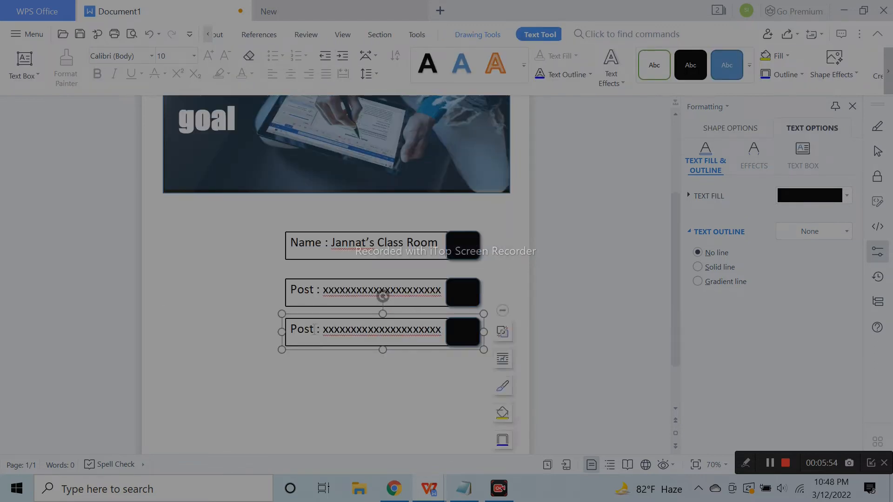
drag(316, 329, 290, 329)
text(Contact)
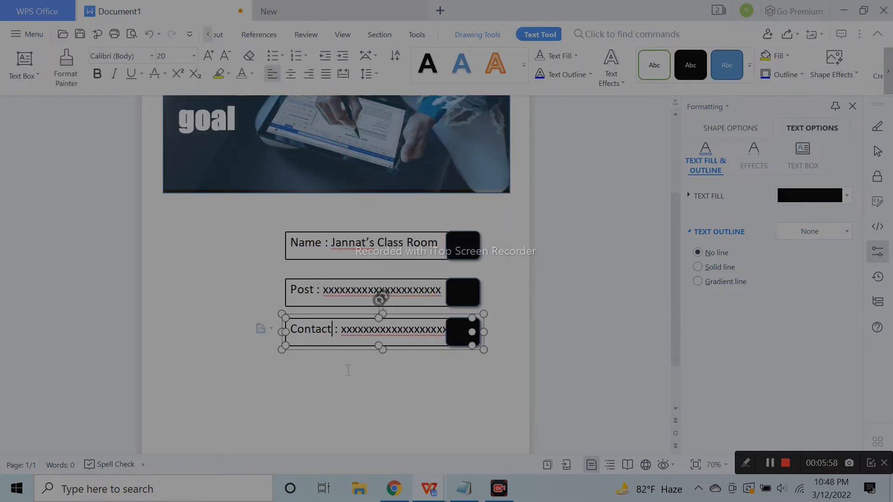
double_click(394, 330)
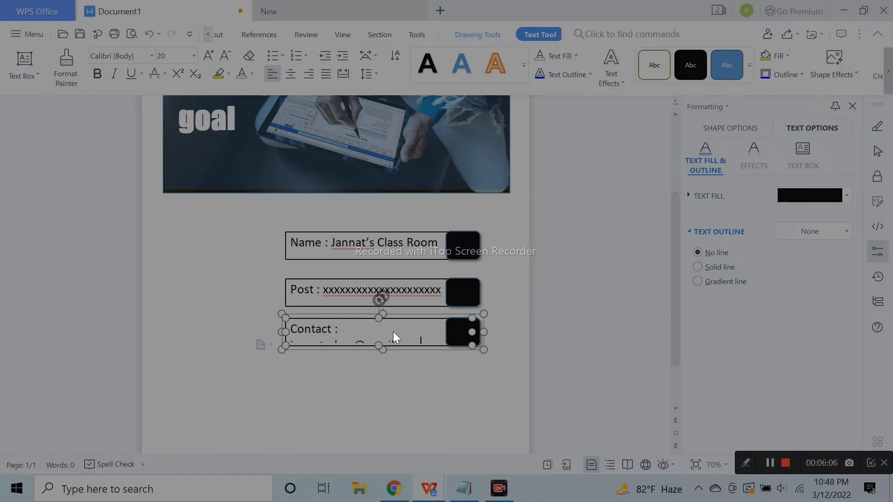
key(ctrl+a)
click(225, 56)
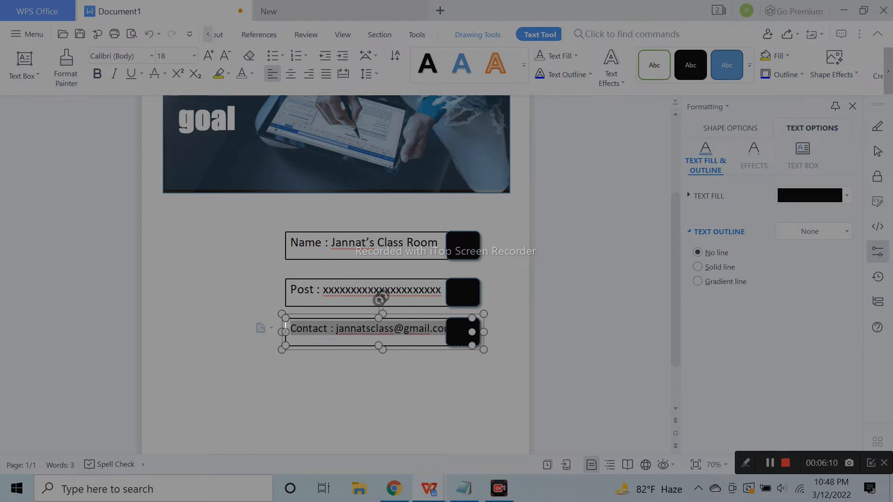
Widen the Contact bar and stack the Post and Contact bars under the Name bar
click(251, 339)
click(330, 331)
drag(281, 333, 251, 336)
click(556, 334)
click(408, 239)
click(416, 288)
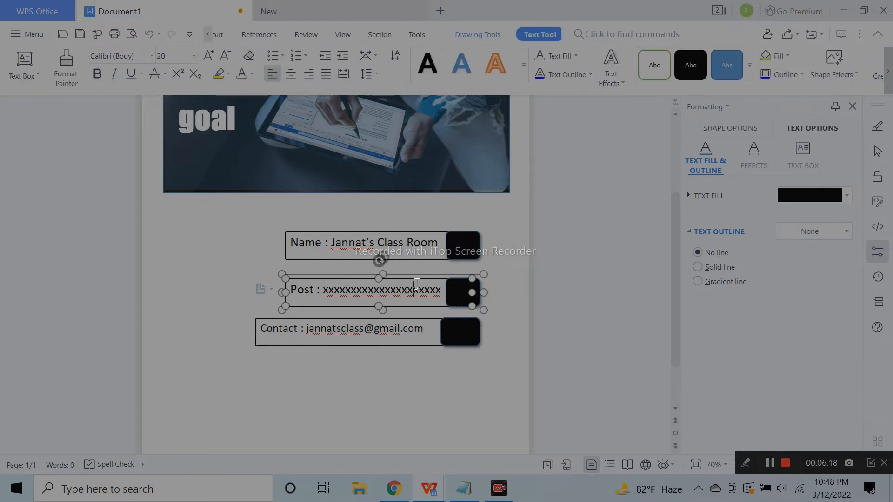
key(Up)
key(Up)
key(Up)
key(Up)
key(Up)
key(Up)
key(Up)
key(Up)
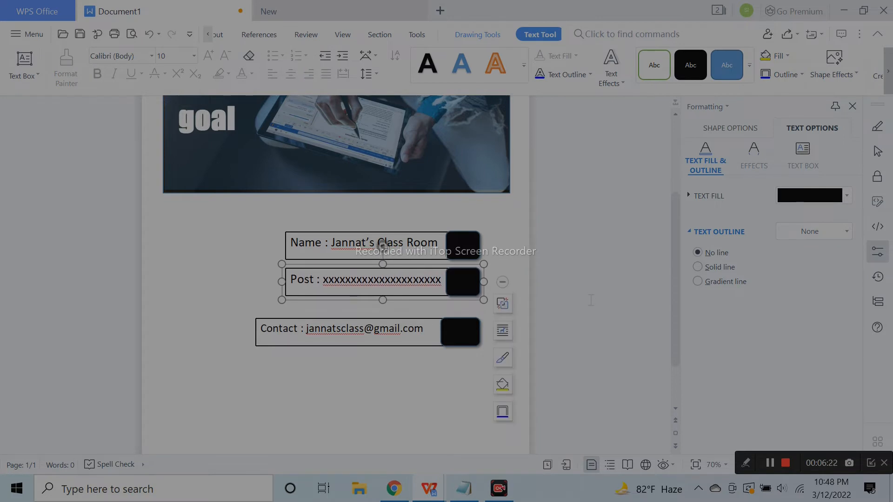
click(579, 303)
click(413, 325)
drag(425, 319, 429, 290)
click(434, 330)
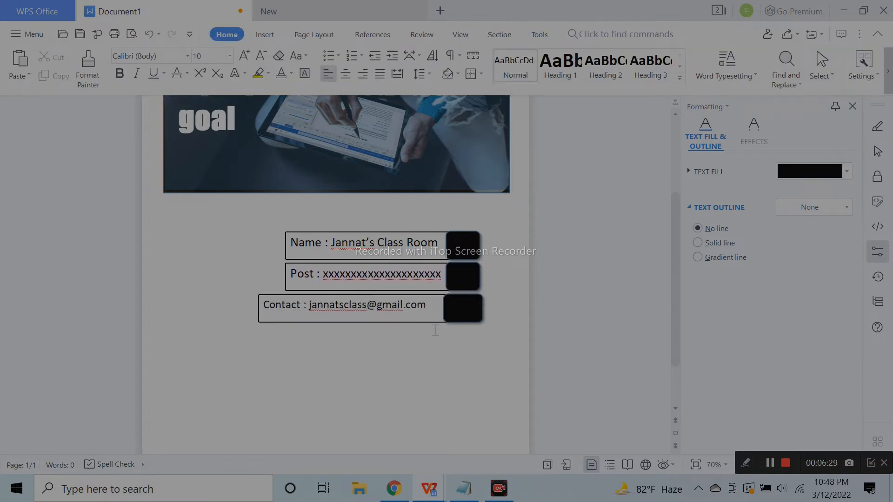
Shift the Post bar slightly left and trim the Contact bar's left and right sides
click(345, 276)
drag(278, 277, 273, 278)
click(359, 293)
click(259, 314)
drag(255, 309, 269, 311)
click(547, 308)
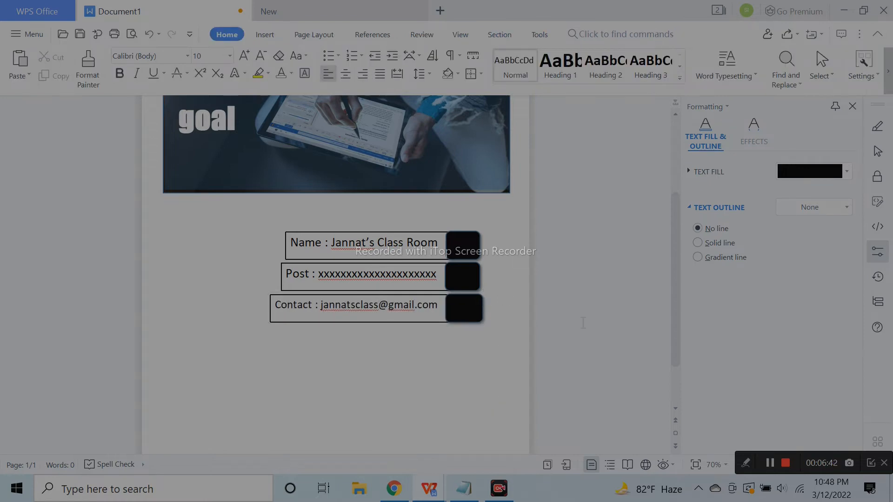
click(475, 317)
drag(483, 324, 480, 325)
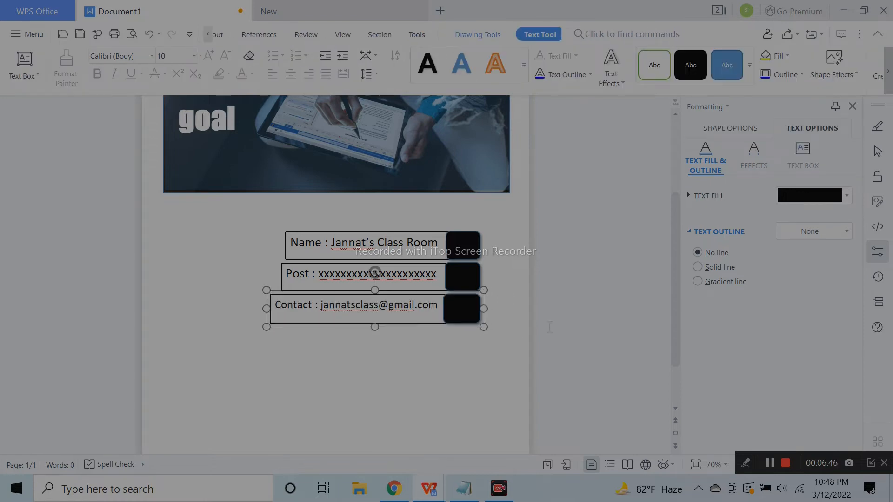
click(495, 313)
Adjust the left edges of the Contact and Post black squares so they line up
click(465, 312)
click(449, 309)
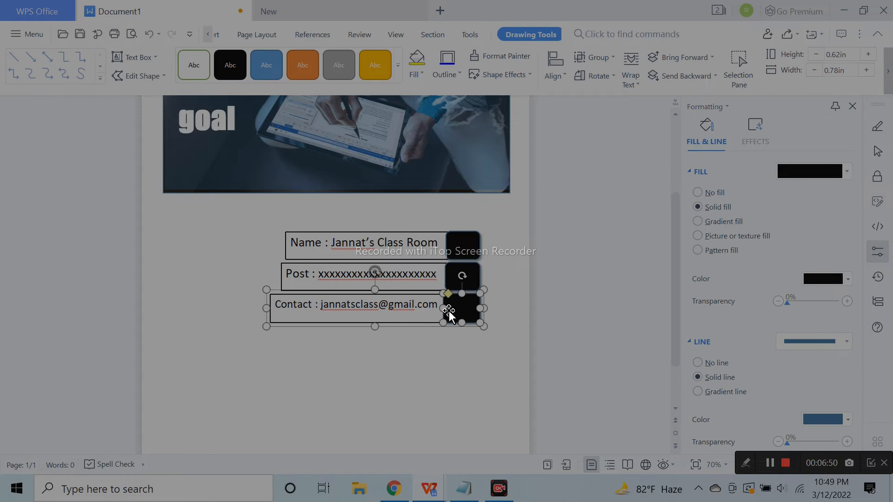
drag(445, 309, 447, 309)
click(499, 307)
click(462, 278)
click(461, 278)
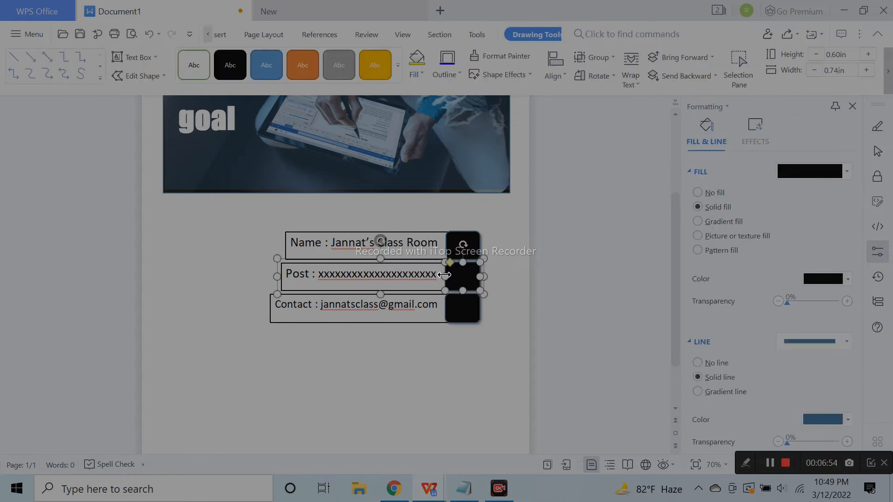
drag(446, 275, 447, 275)
click(502, 315)
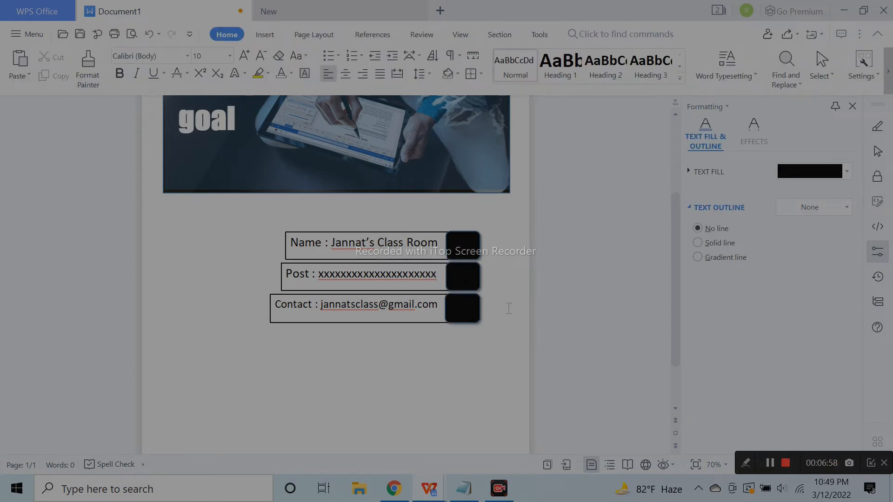
Group the Name, Post and Contact bars into a single object
scroll(437, 371, up, 1)
scroll(479, 388, down, 2)
scroll(510, 401, up, 4)
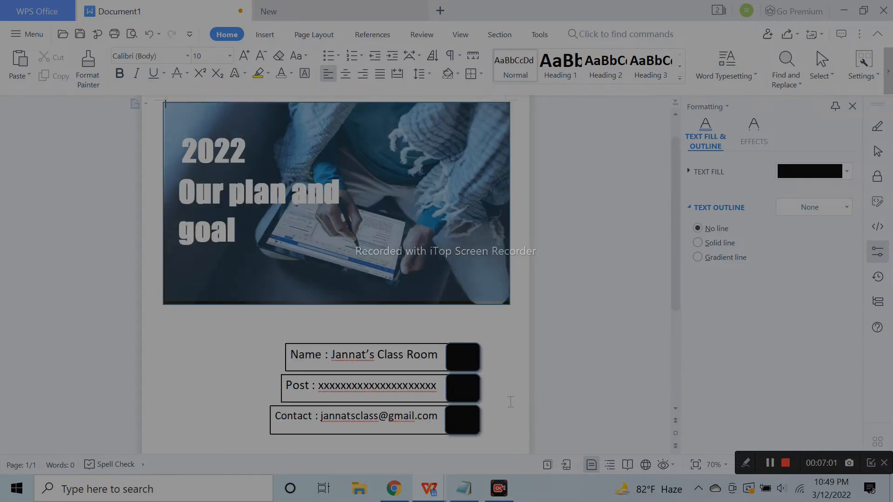
click(400, 352)
click(419, 415)
ctrl+click(412, 373)
ctrl+click(448, 344)
click(472, 306)
Move the grouped info bars down and to the right beneath the banner
scroll(520, 341, down, 1)
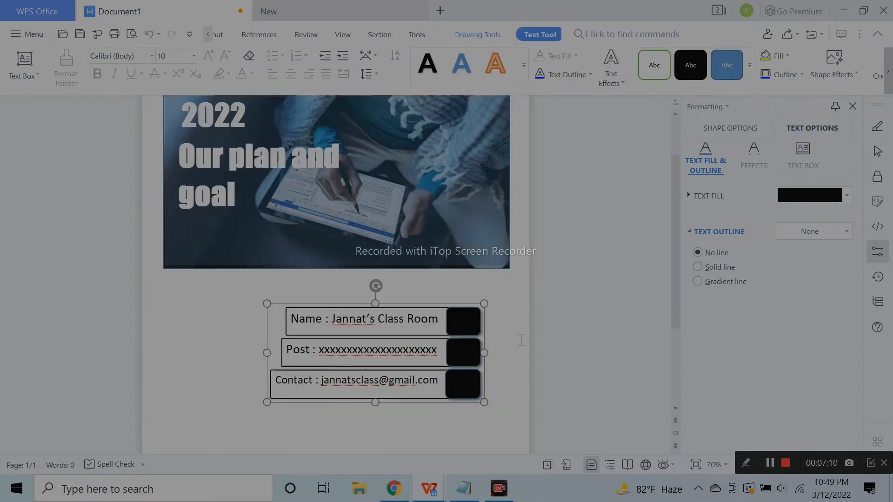
scroll(521, 340, down, 2)
click(576, 278)
click(445, 306)
drag(438, 331, 462, 349)
scroll(371, 279, down, 2)
Draw a large rectangle filling the space below the info bars
click(265, 34)
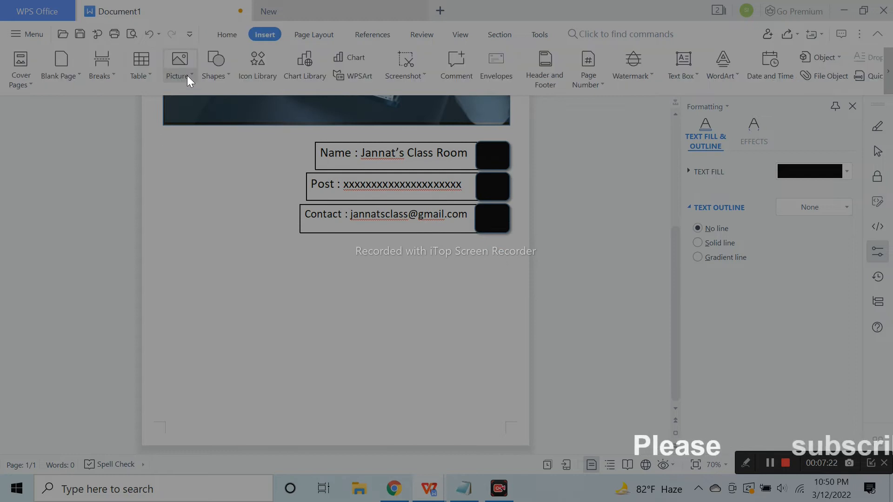
click(229, 78)
click(247, 85)
mouse_move(151, 250)
mouse_down()
mouse_move(419, 443)
mouse_move(521, 440)
mouse_up()
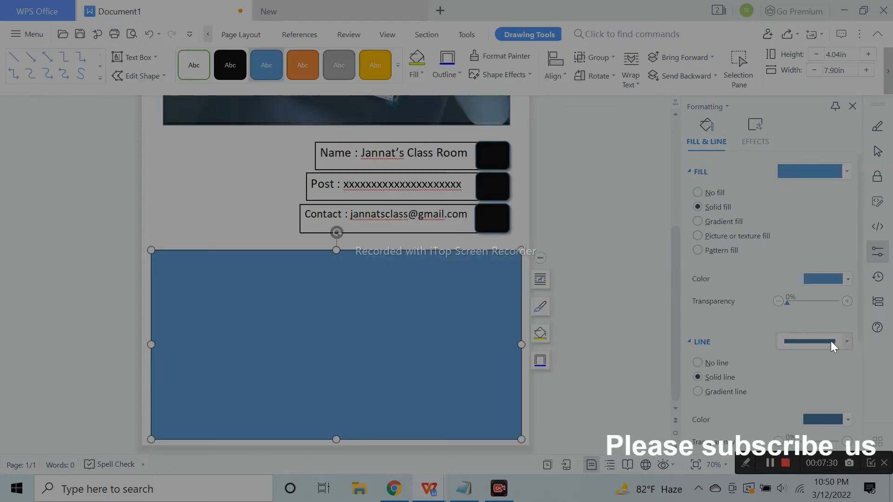
Give the rectangle a gradient fill, trying several styles before a mirrored linear direction
click(725, 221)
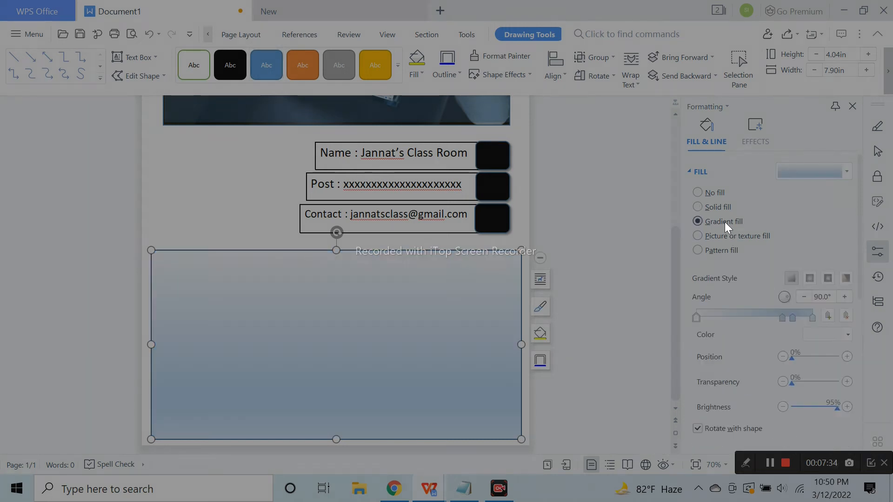
click(825, 278)
click(818, 305)
click(793, 280)
click(786, 303)
click(793, 281)
click(809, 303)
click(792, 280)
click(839, 303)
click(797, 279)
click(864, 304)
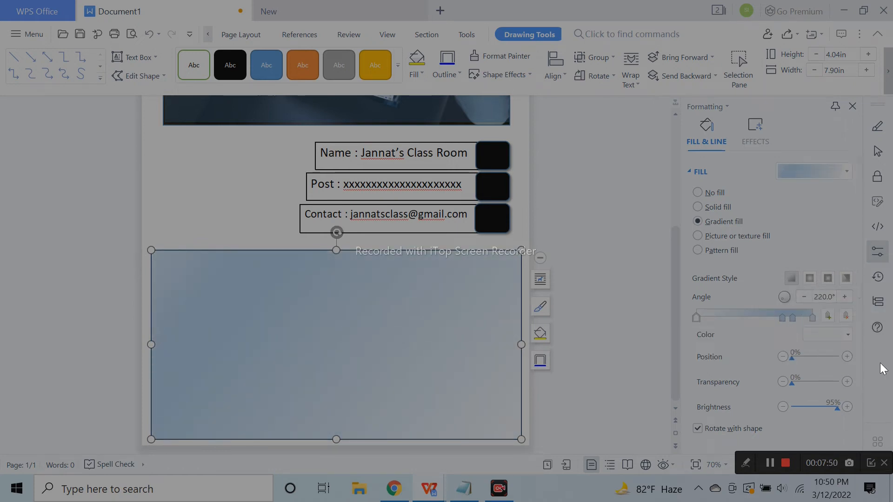
Edit the gradient stops: dark theme colour, light-blue stop at 6%, partial transparency
click(846, 317)
click(847, 317)
mouse_move(812, 319)
mouse_down()
mouse_move(729, 319)
mouse_move(813, 319)
mouse_up()
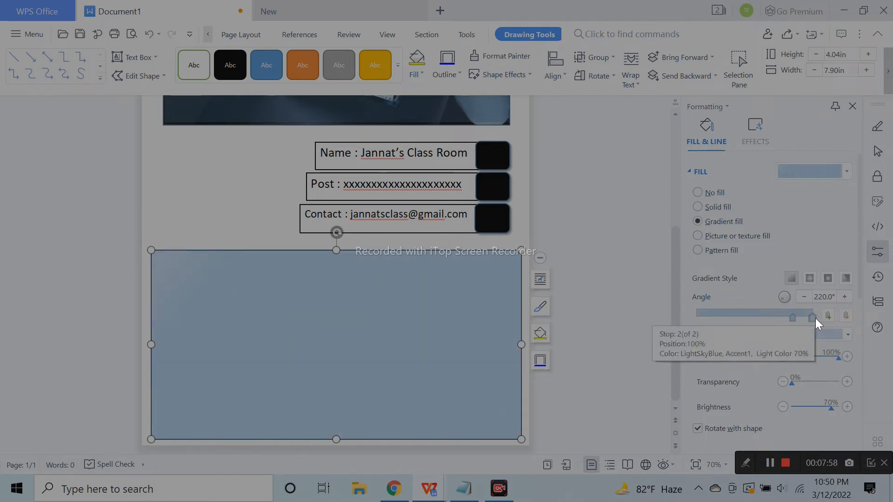
click(828, 334)
click(810, 245)
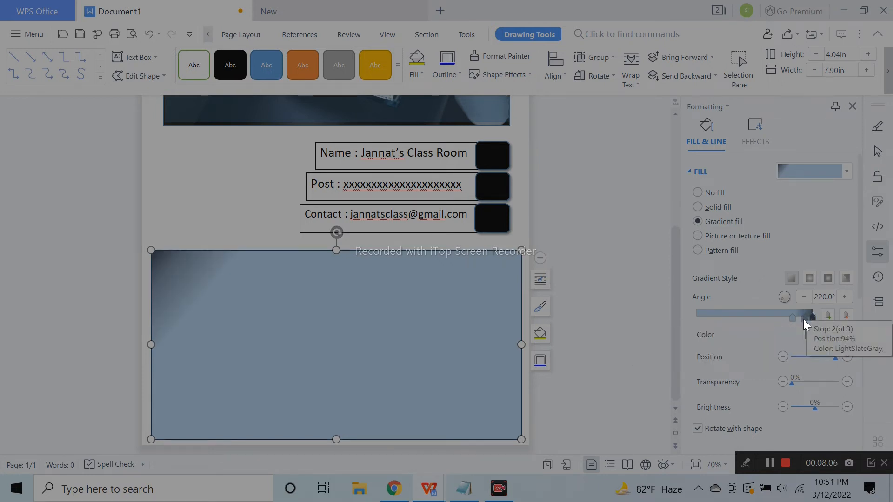
click(742, 317)
drag(727, 322, 687, 322)
drag(792, 319, 704, 324)
drag(794, 358, 793, 359)
mouse_move(701, 320)
mouse_down()
mouse_move(692, 321)
mouse_move(702, 322)
mouse_up()
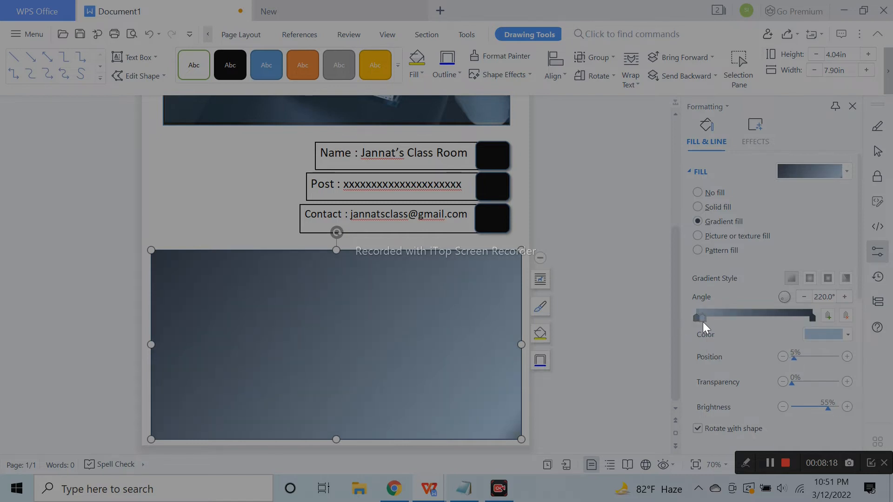
drag(792, 384, 803, 384)
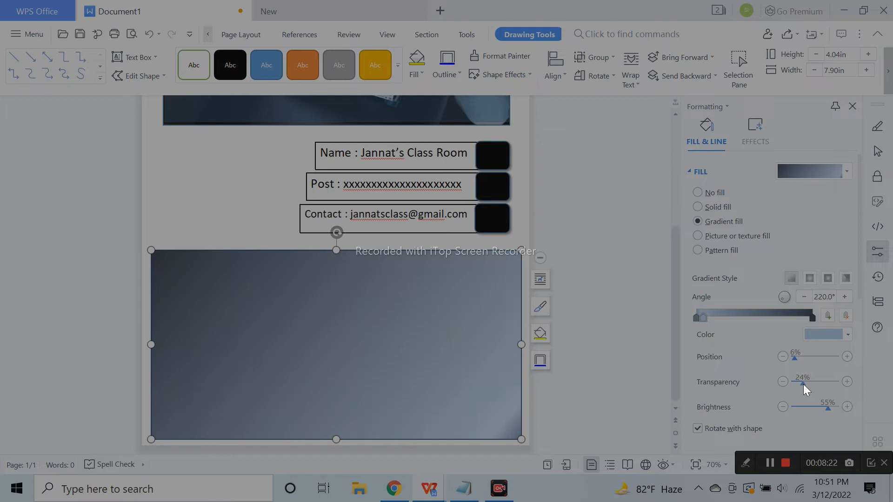
Deselect the rectangle and return to the Insert Shapes gallery
click(627, 354)
click(305, 36)
click(256, 37)
click(226, 79)
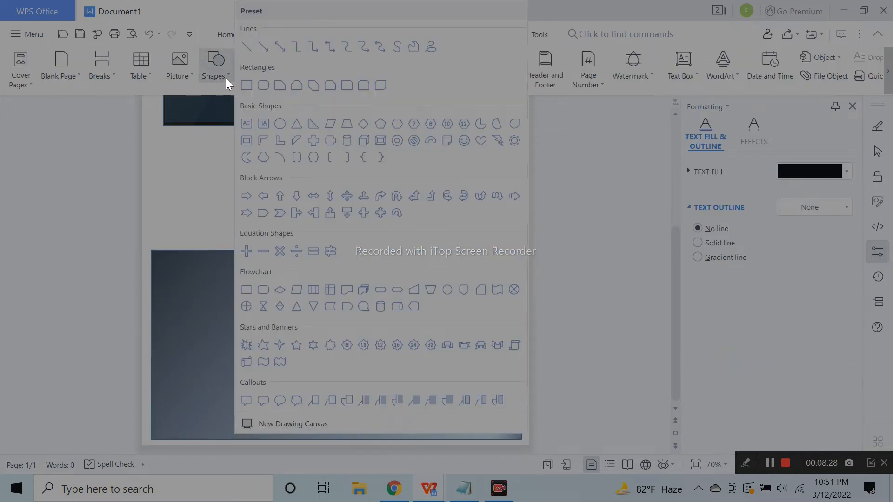
Draw a pentagon on the gradient rectangle
click(383, 126)
drag(296, 293, 408, 387)
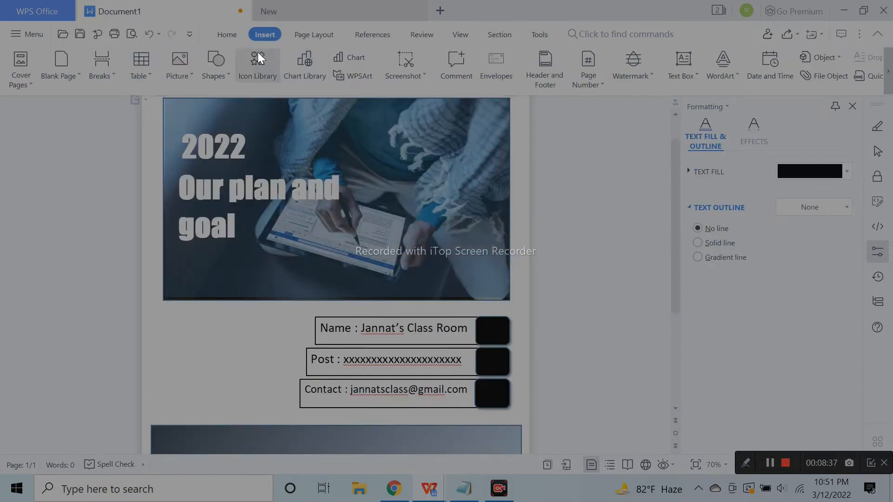
scroll(390, 175, down, 4)
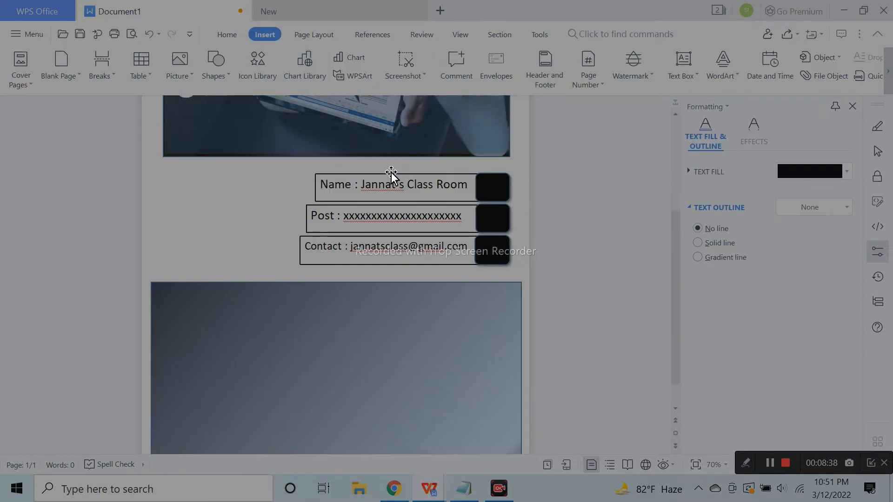
click(216, 71)
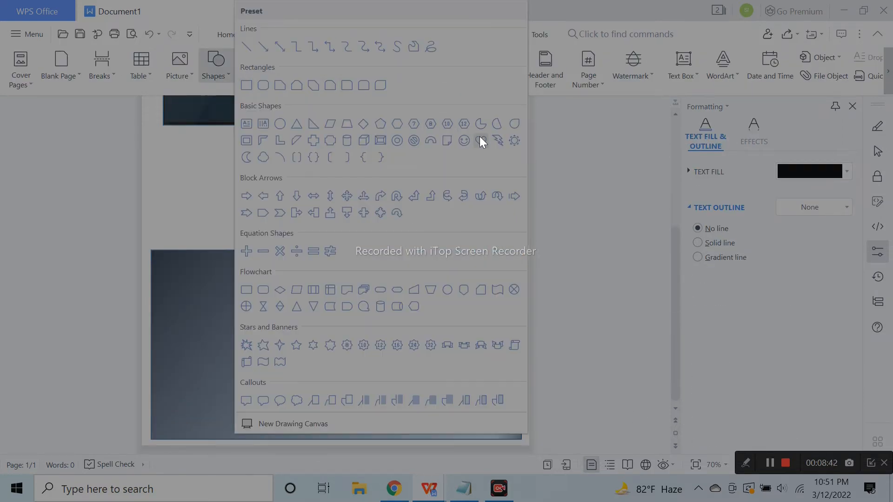
Draw a hexagon at the rectangle's centre, rotate it 90° and enlarge it to about 2.8 in
click(399, 127)
drag(295, 298, 414, 395)
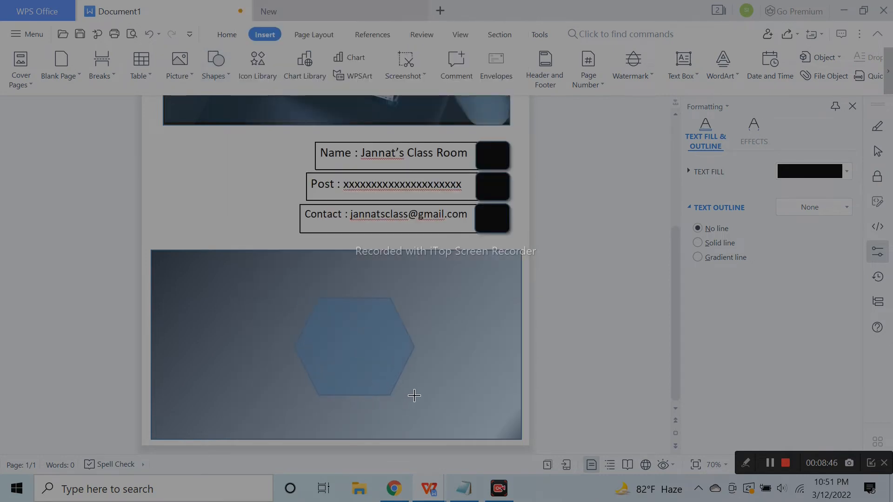
mouse_move(355, 278)
mouse_down()
mouse_move(415, 313)
mouse_move(428, 351)
mouse_move(410, 347)
mouse_move(420, 347)
mouse_move(366, 363)
mouse_move(362, 352)
mouse_up()
click(482, 356)
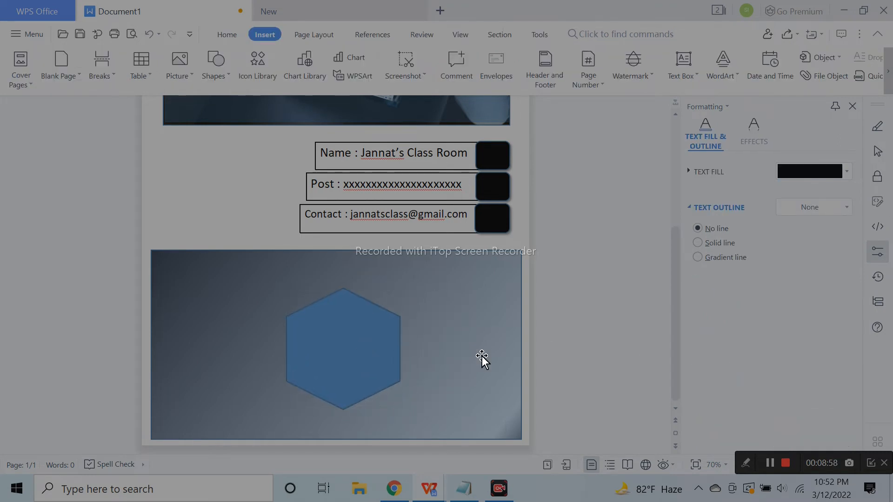
click(371, 348)
drag(341, 363, 332, 366)
mouse_move(401, 411)
mouse_down()
mouse_move(412, 410)
mouse_move(410, 418)
mouse_up()
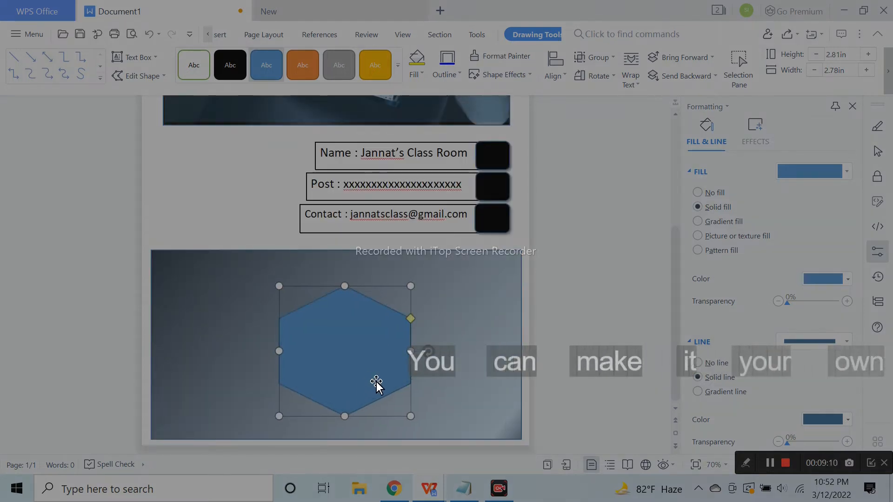
Remove the outer hexagon's fill, nudge the inner hexagon, and enlarge the outer one slightly
click(697, 193)
click(368, 341)
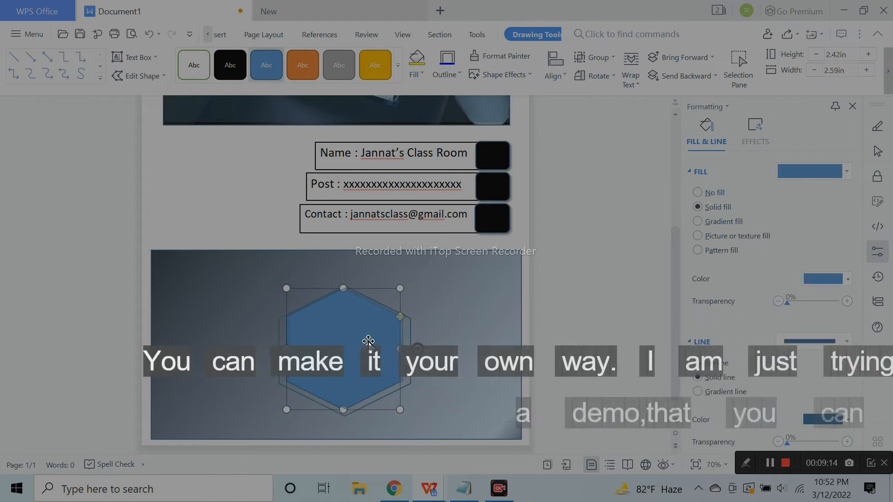
drag(369, 341, 371, 345)
click(442, 389)
click(393, 355)
click(440, 379)
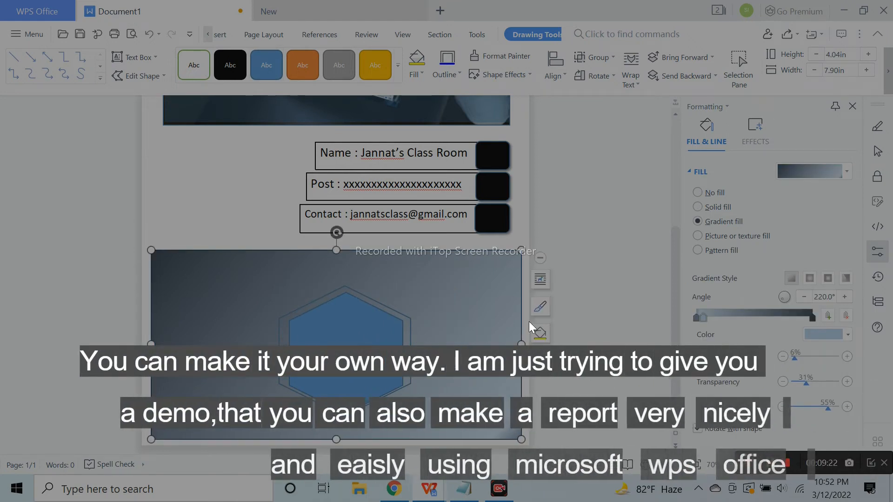
click(400, 317)
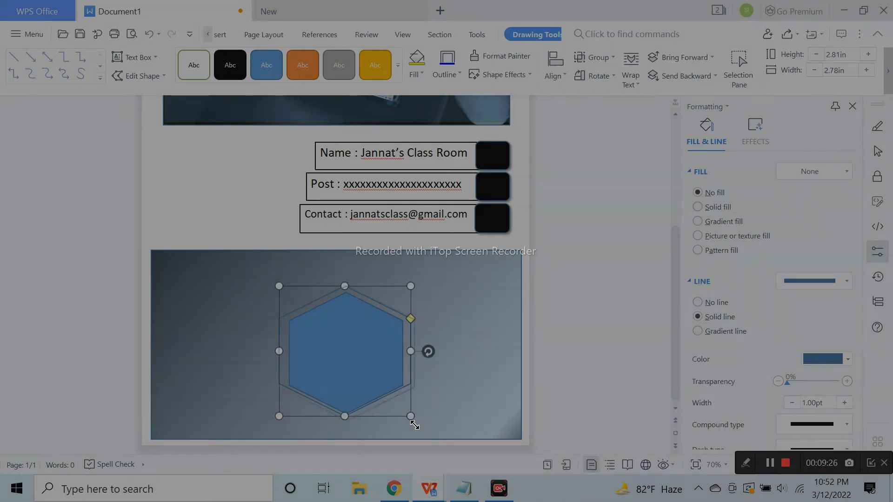
drag(414, 424, 418, 431)
Pull the outer hexagon's left and right sides inward to ring the blue hexagon
click(381, 376)
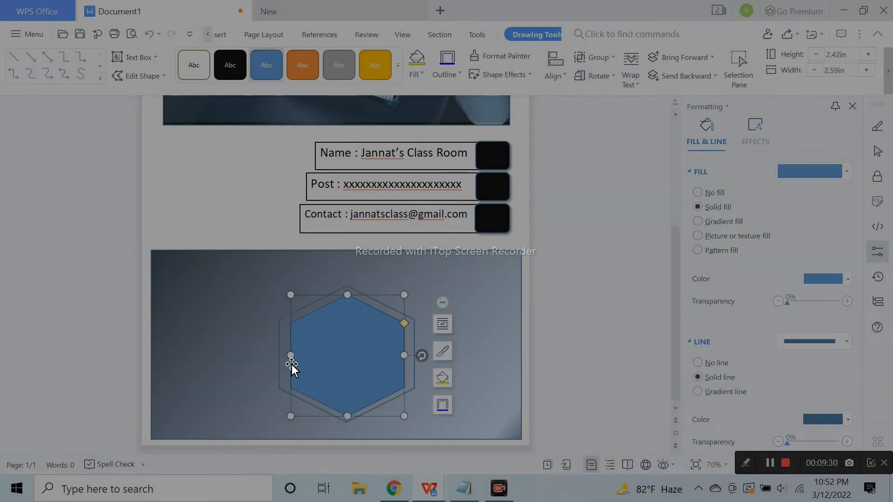
click(284, 365)
click(280, 355)
drag(279, 355, 285, 356)
drag(409, 357, 406, 357)
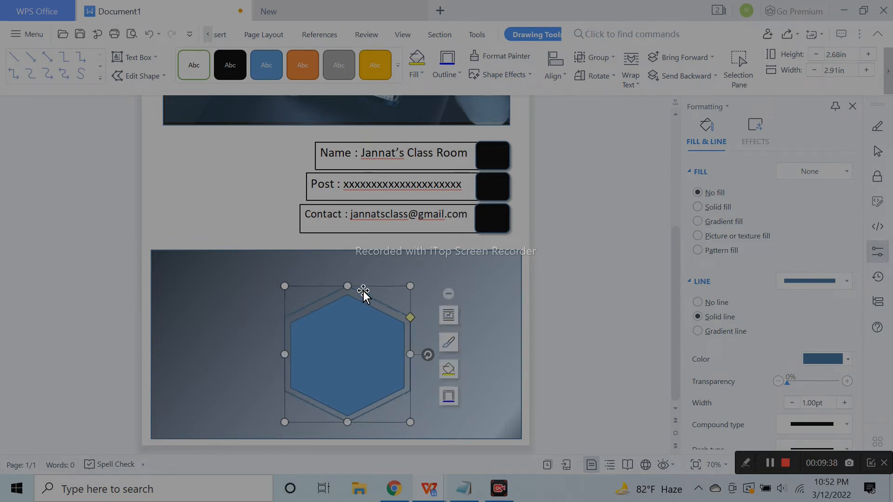
click(526, 329)
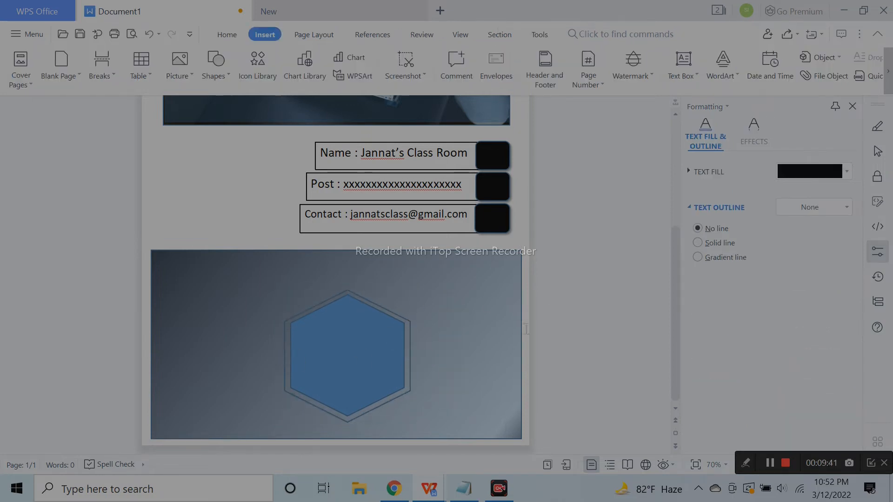
click(414, 358)
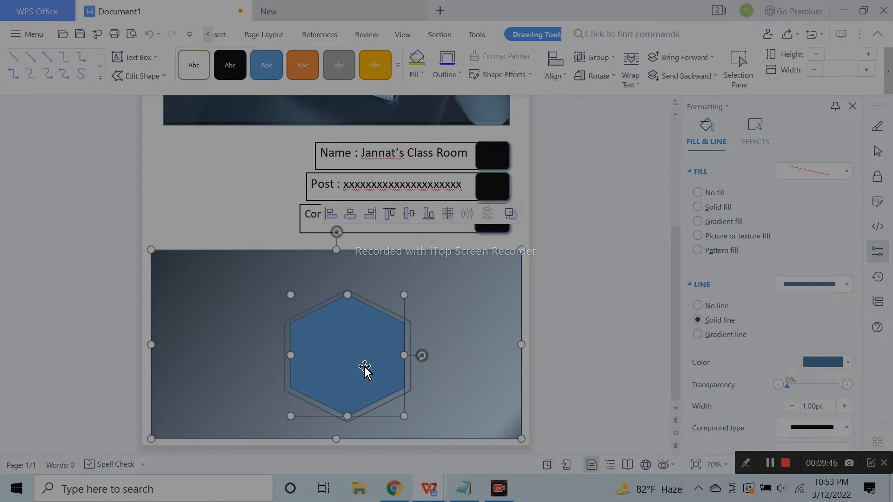
Set the shapes' outline to No line and give the background rectangle a solid fill
click(727, 204)
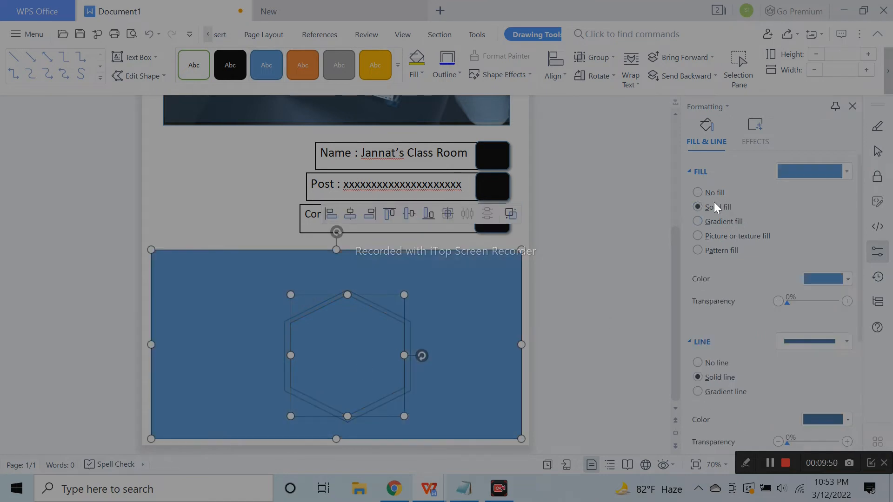
click(150, 34)
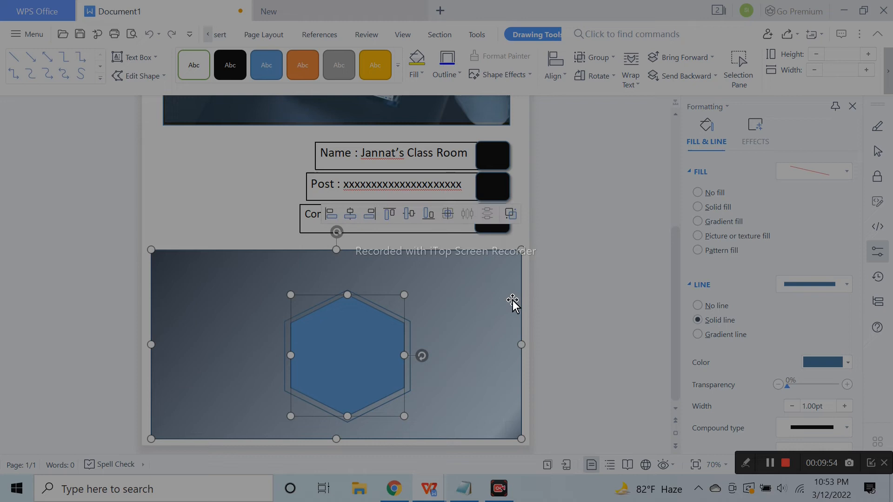
click(821, 362)
click(785, 227)
click(699, 307)
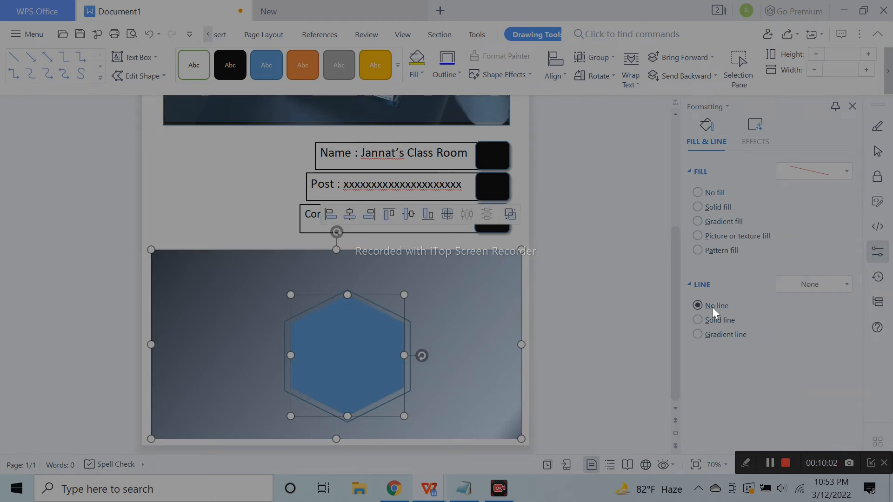
click(722, 208)
Try a black background fill, then undo back to the gradient background
click(827, 277)
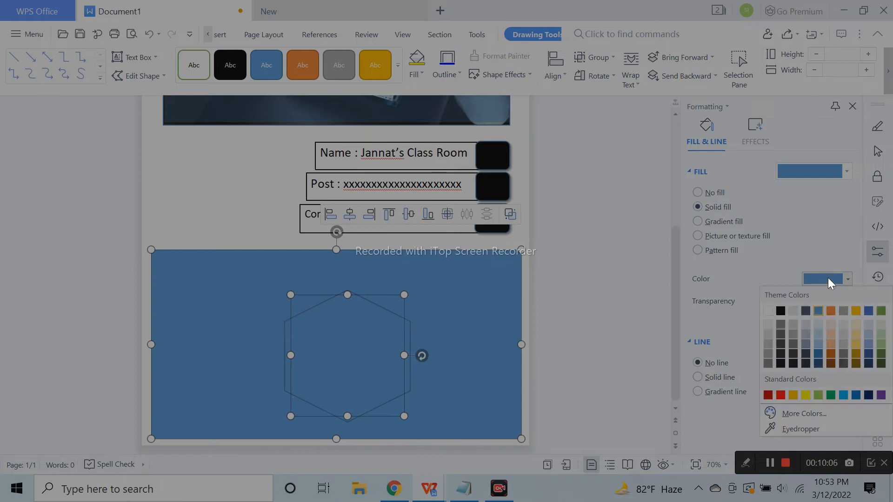
click(779, 309)
click(148, 34)
click(148, 34)
click(147, 33)
Fill the hexagon with partly transparent black
click(370, 353)
click(822, 279)
click(776, 309)
drag(788, 303, 807, 302)
click(365, 302)
click(365, 302)
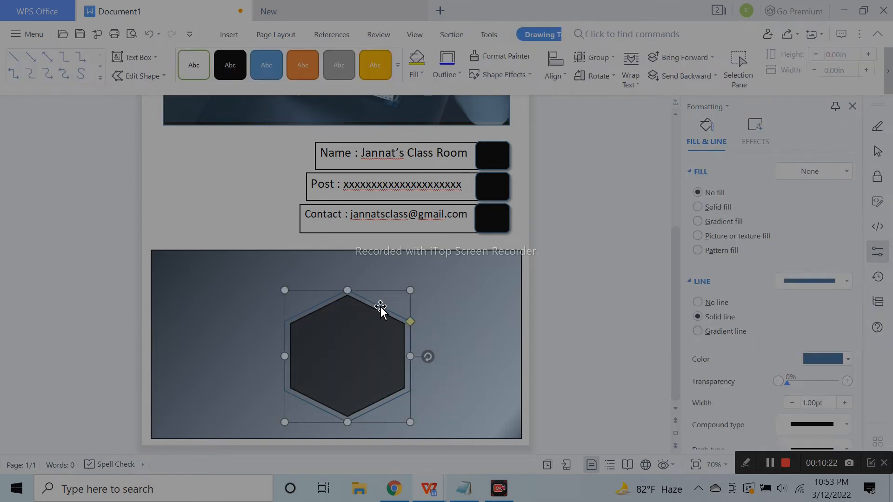
Give the inner hexagon an outer shadow with 28pt blur and a white outline
click(378, 361)
click(755, 135)
click(811, 171)
click(825, 246)
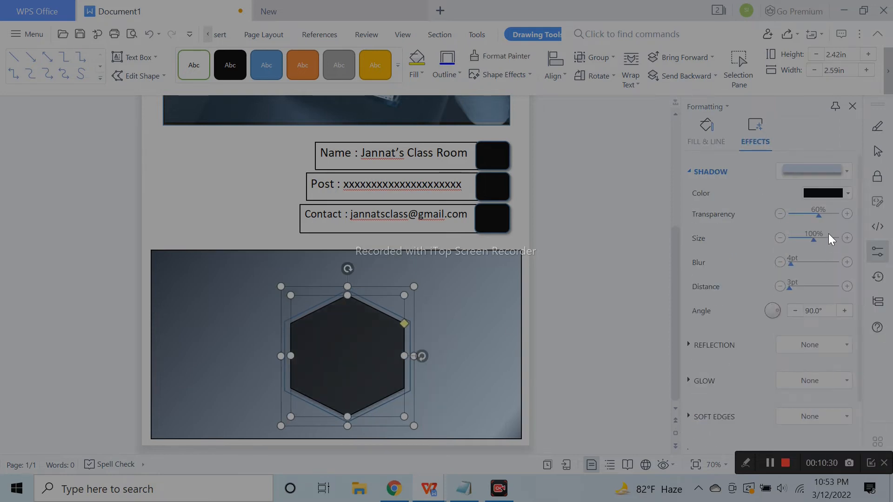
drag(791, 265, 802, 263)
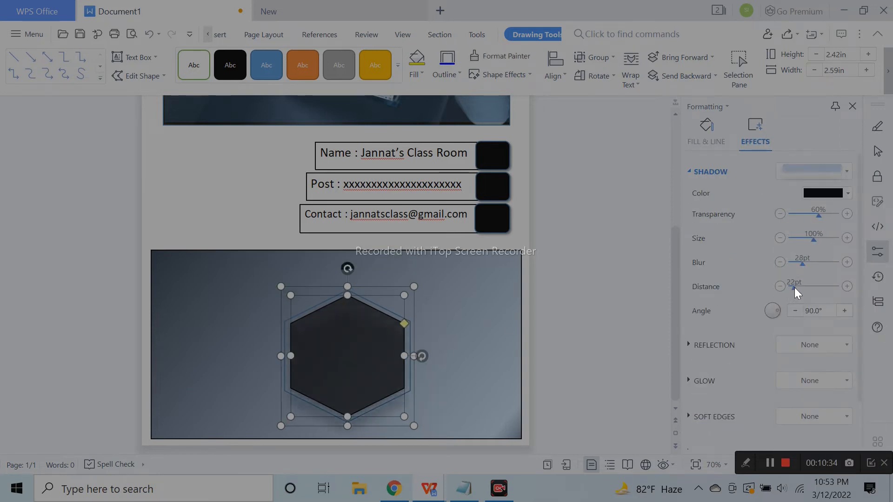
click(550, 141)
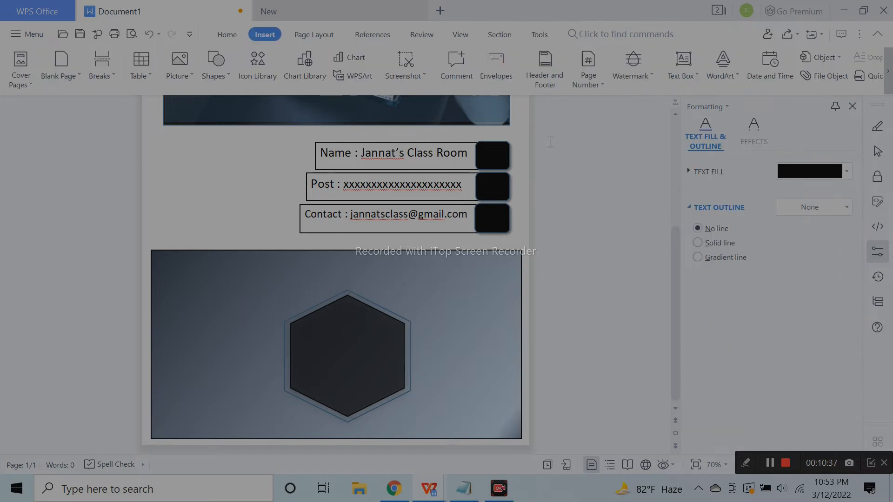
click(336, 296)
click(818, 281)
click(769, 230)
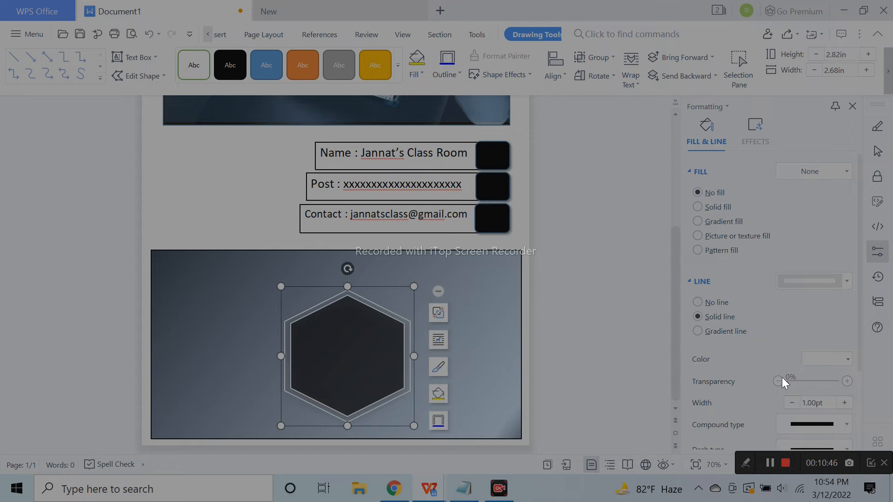
Make the white outline slightly transparent and draw a small white circle near the hexagon's top
click(848, 381)
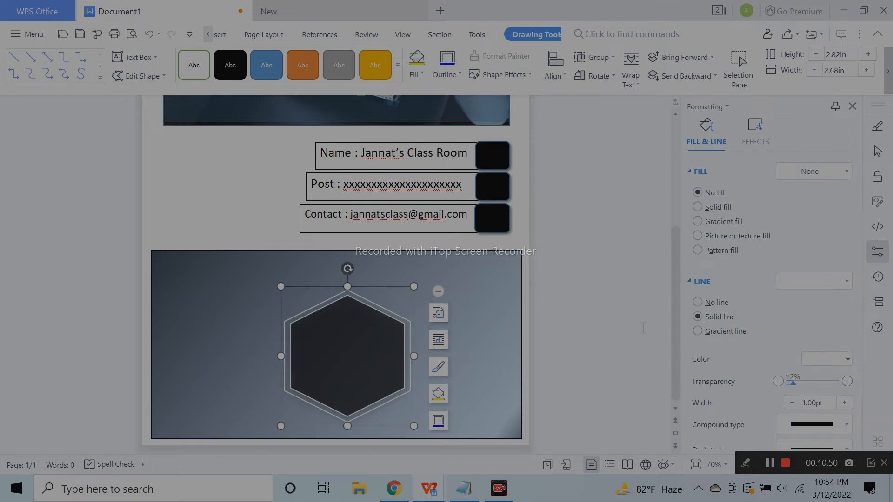
click(584, 224)
click(237, 36)
click(265, 34)
click(215, 65)
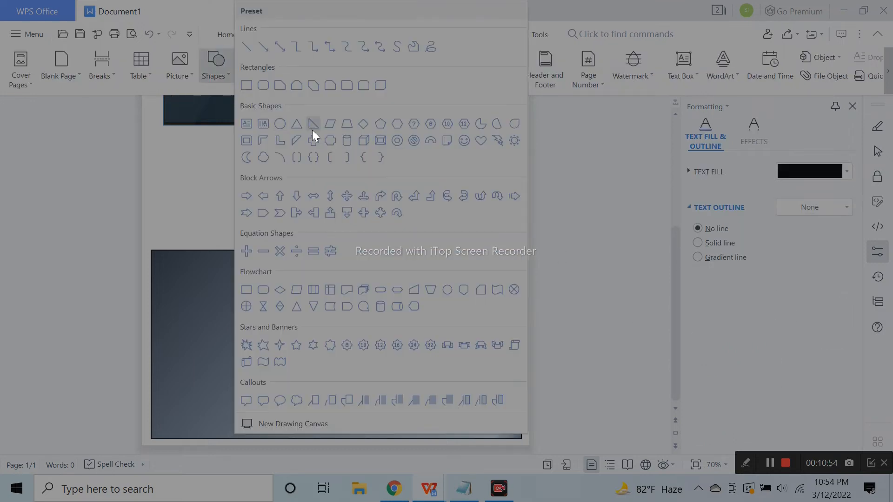
click(312, 131)
drag(339, 310, 359, 329)
click(830, 279)
click(768, 311)
click(584, 242)
Add a centred 'CONTENT' text box at size 18 in the hexagon's middle
click(232, 36)
click(265, 34)
click(219, 73)
click(297, 344)
drag(387, 375, 388, 376)
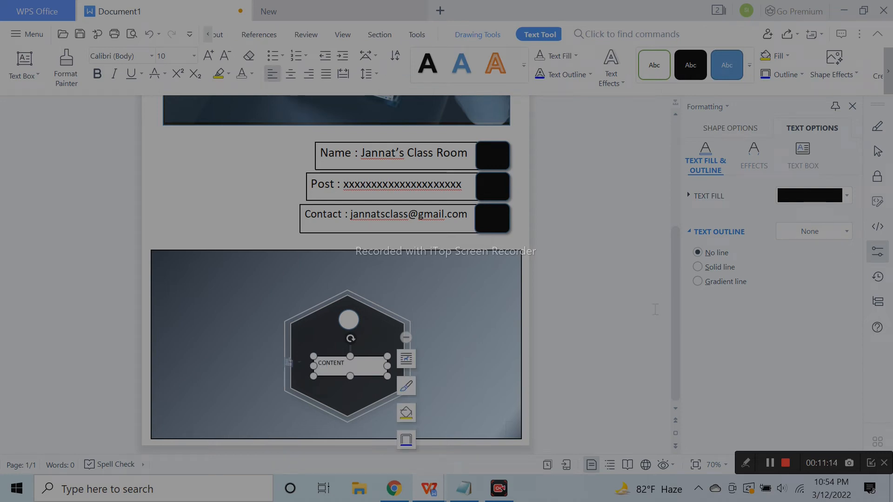
key(ctrl+a)
click(290, 74)
click(209, 55)
click(209, 55)
click(208, 55)
click(209, 55)
click(209, 55)
click(568, 246)
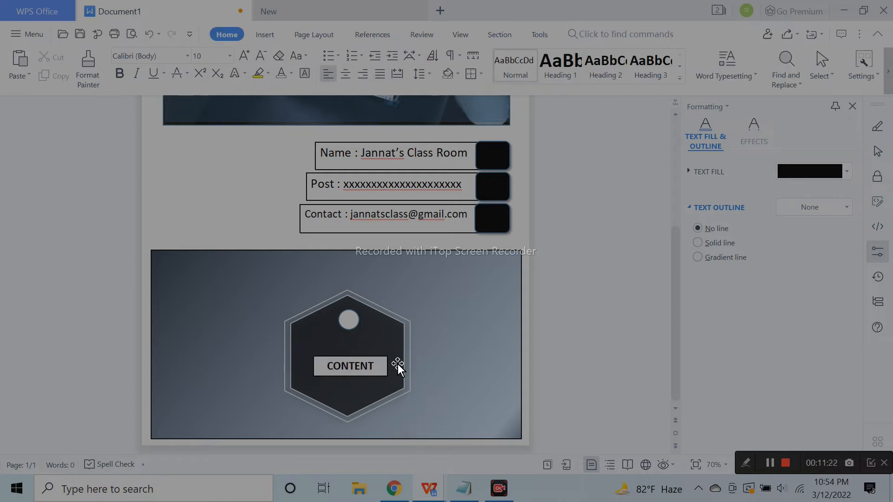
click(381, 358)
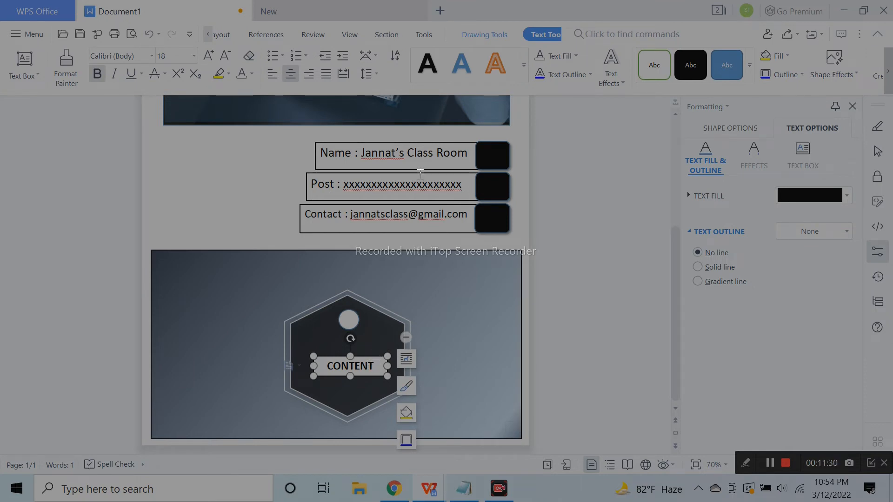
Nudge the CONTENT text box slightly up and left inside the hexagon
click(499, 40)
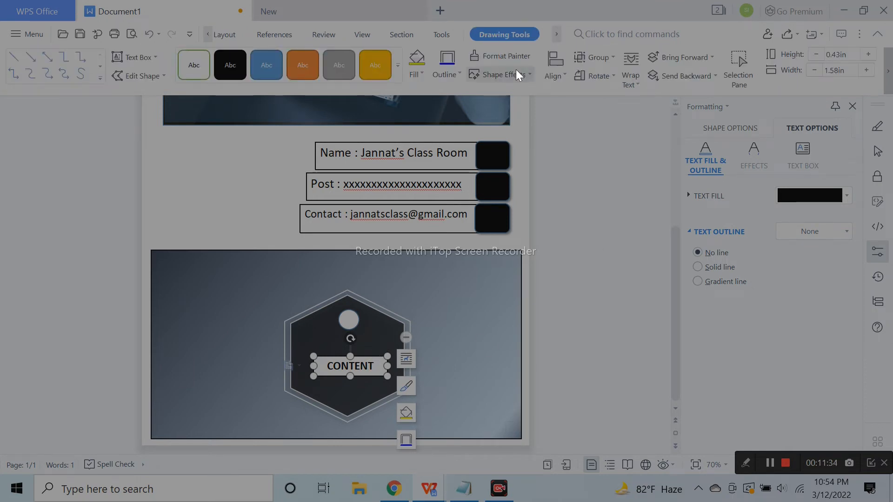
click(364, 392)
click(351, 322)
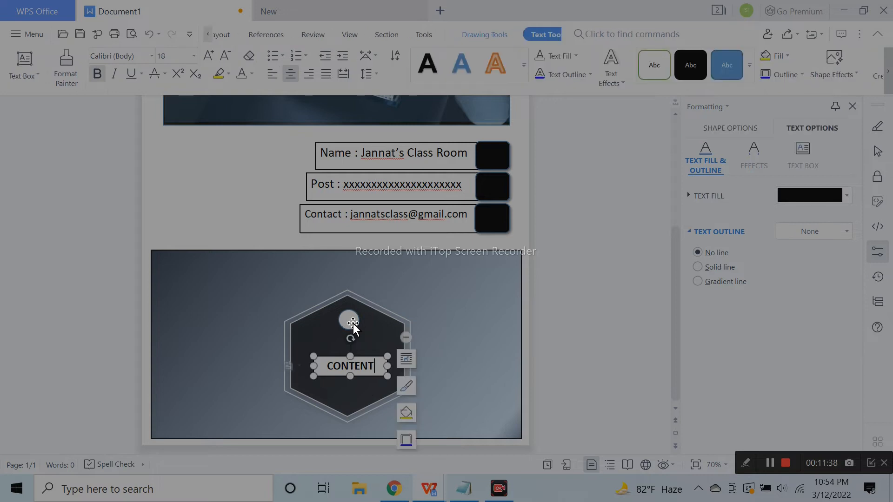
click(395, 375)
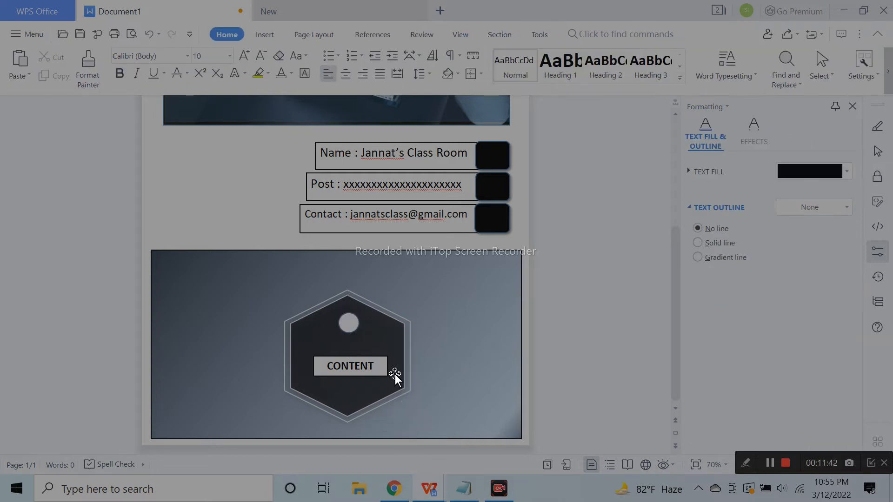
click(377, 356)
drag(375, 355, 372, 352)
Group the hexagon, small circle and CONTENT label into one card
click(502, 344)
click(354, 325)
ctrl+click(366, 364)
click(379, 324)
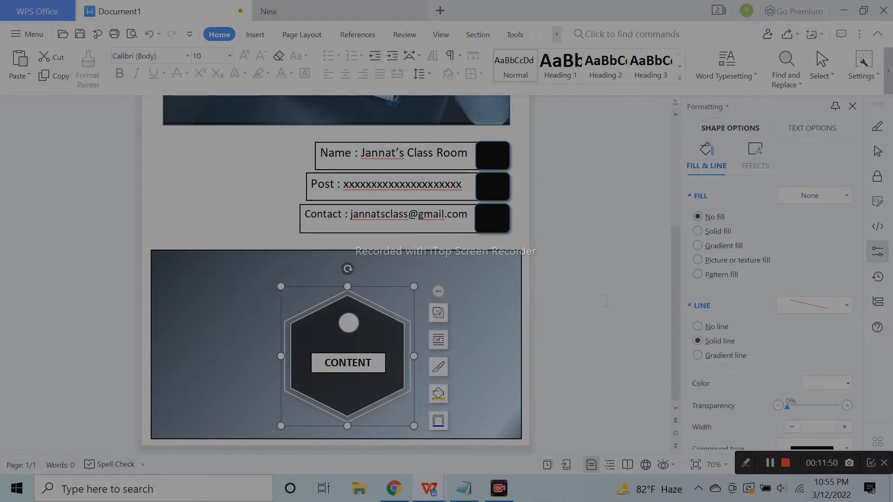
click(149, 34)
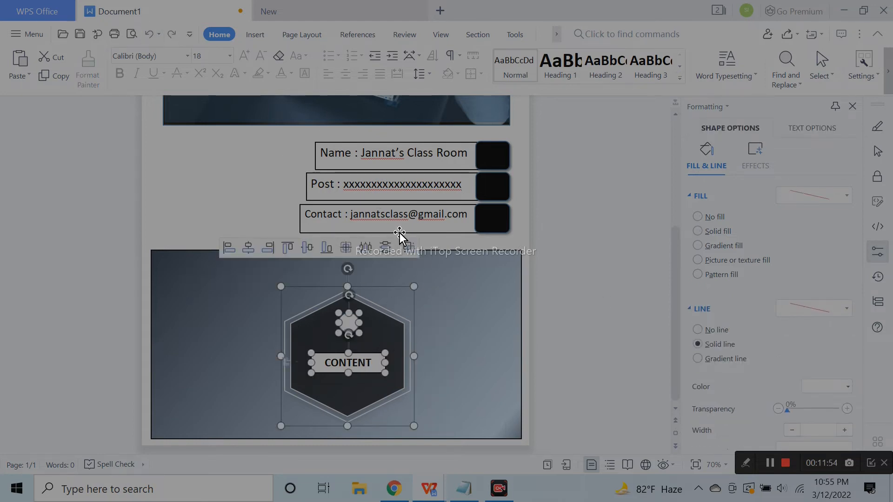
click(408, 249)
click(591, 318)
scroll(516, 391, up, 5)
Zoom out to view the whole page, then back in to 70%
scroll(586, 379, down, 5)
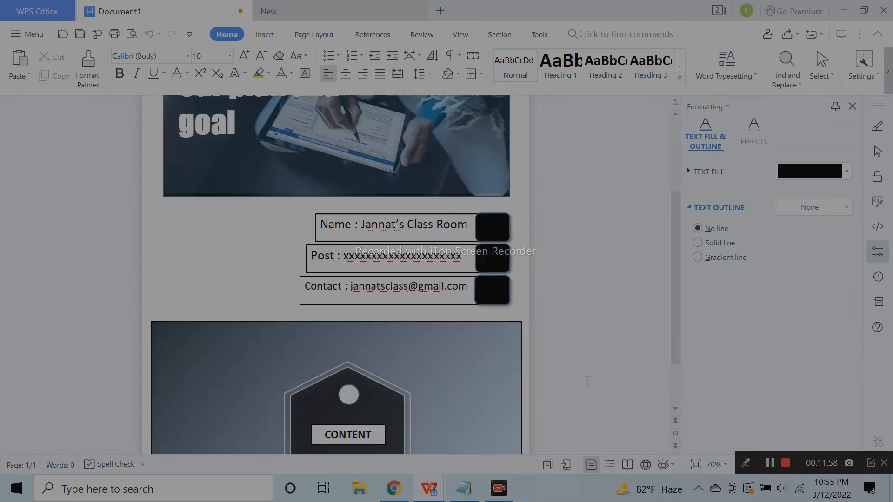
click(870, 464)
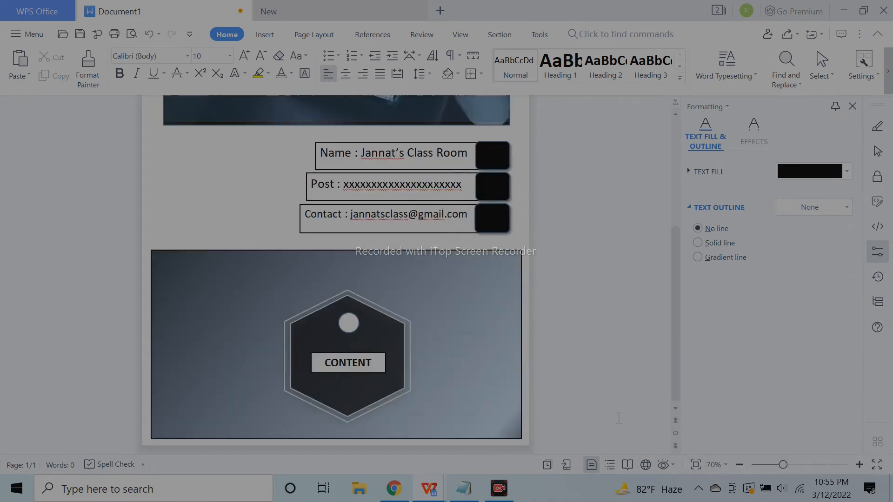
click(739, 465)
click(739, 465)
click(739, 465)
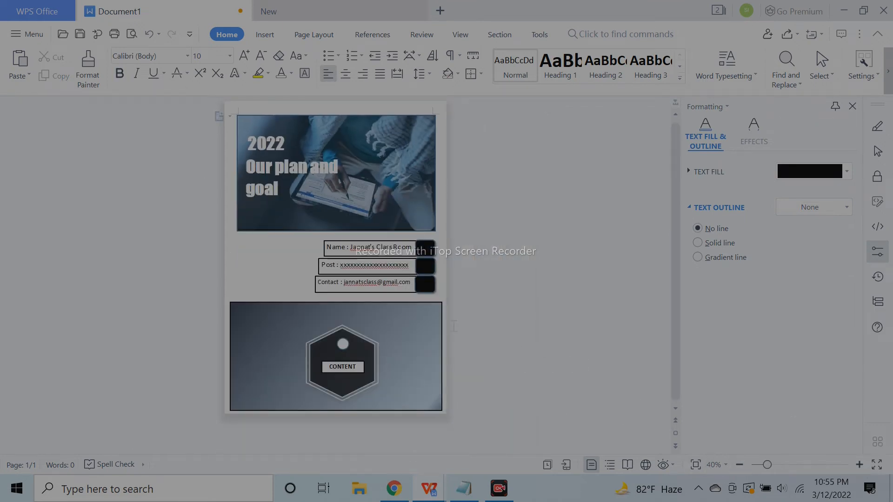
click(859, 465)
click(859, 464)
click(859, 465)
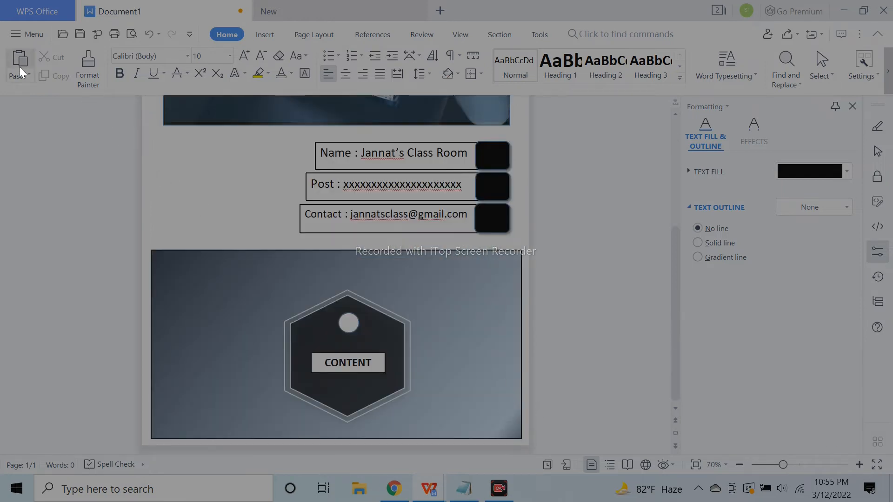
scroll(354, 97, up, 3)
scroll(424, 261, down, 3)
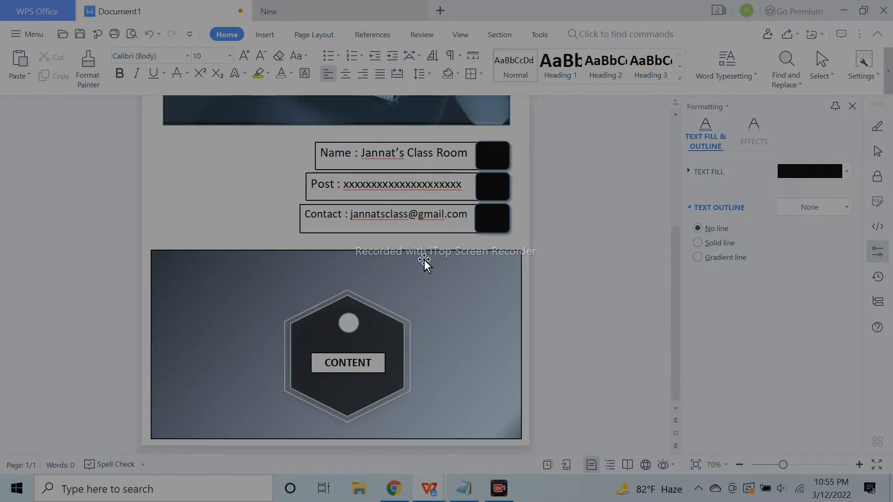
scroll(374, 444, up, 3)
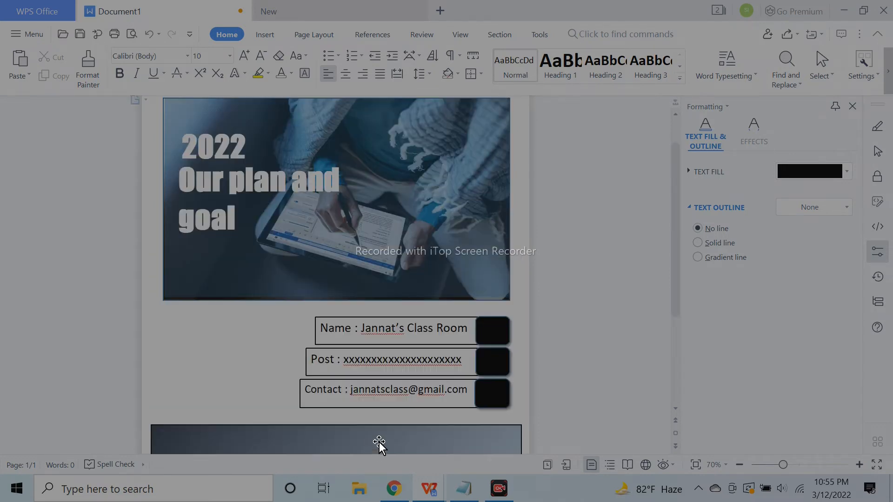
Undo the last change, try inserting a blank page, then undo it
click(149, 35)
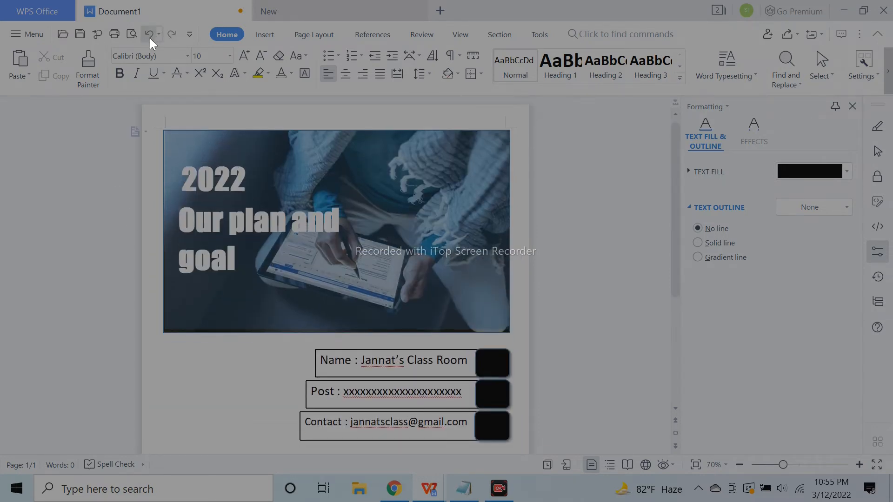
click(401, 341)
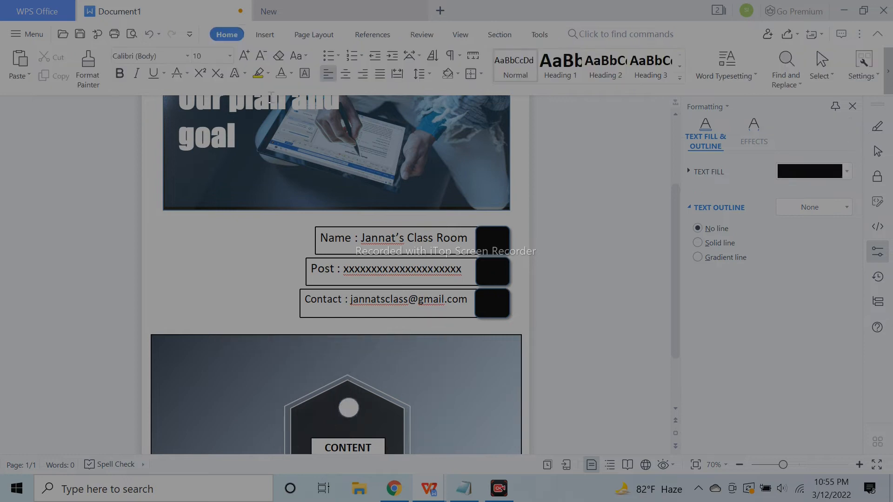
click(271, 36)
click(74, 77)
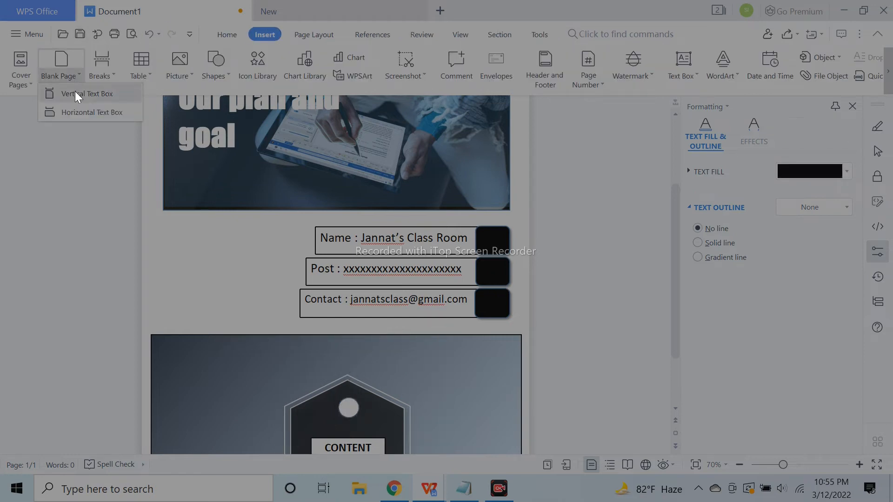
click(97, 94)
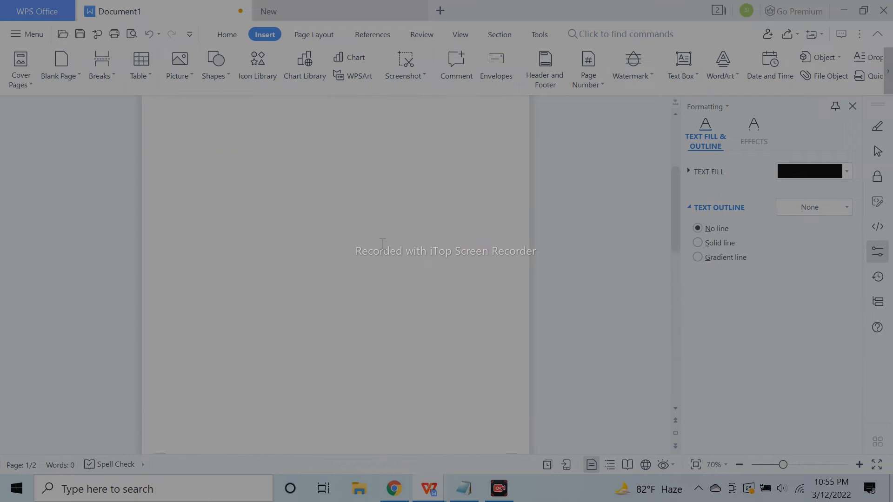
click(149, 34)
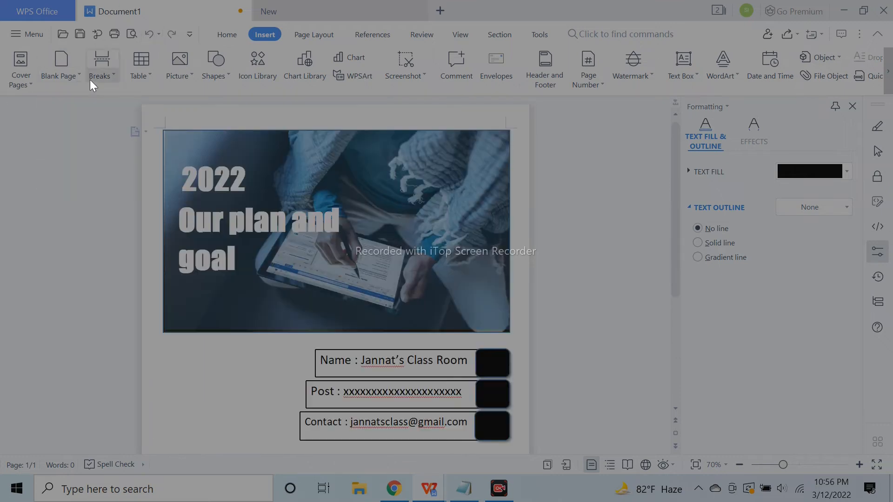
Insert a page break after the hexagon card to start a new page
scroll(556, 229, down, 5)
click(519, 430)
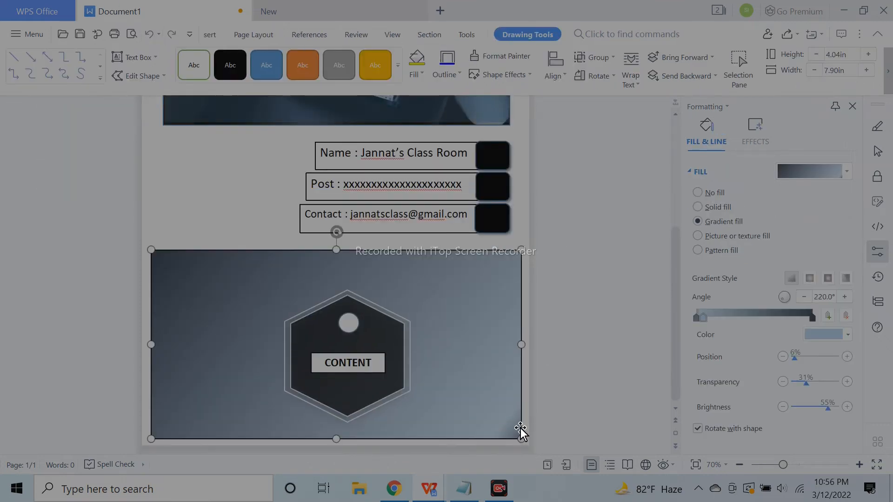
click(219, 35)
click(100, 63)
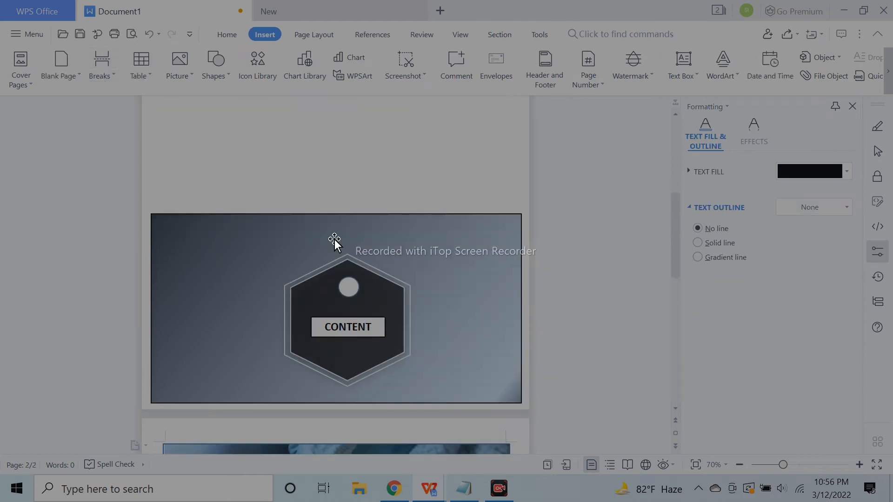
scroll(440, 277, down, 8)
scroll(461, 283, up, 4)
scroll(461, 283, up, 6)
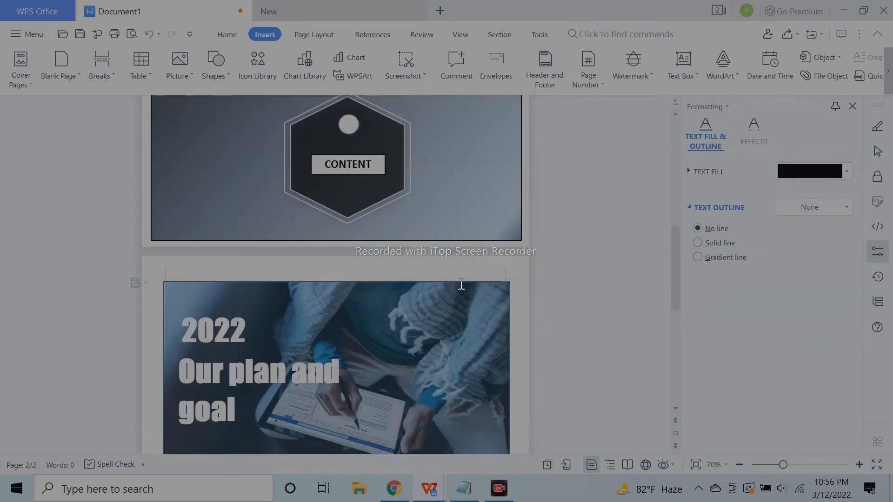
scroll(461, 283, down, 4)
scroll(462, 286, down, 3)
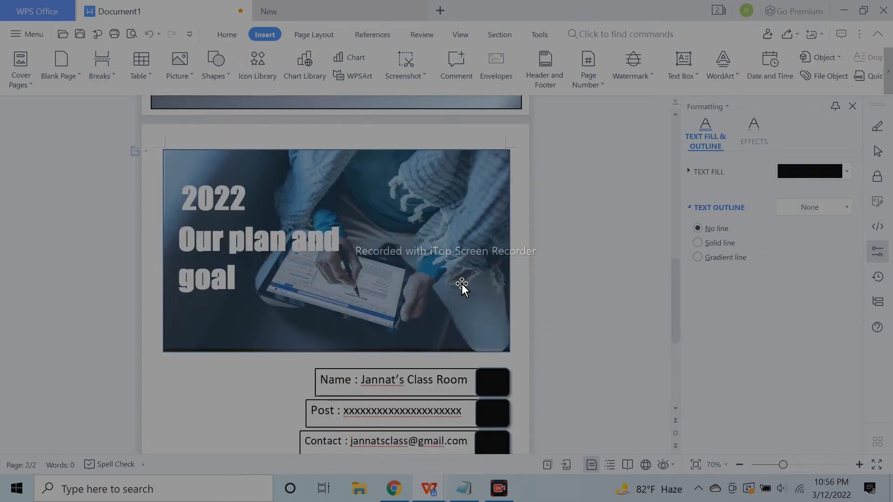
scroll(463, 283, down, 2)
Undo the hexagon image's last move and insert portrait blank pages
click(149, 34)
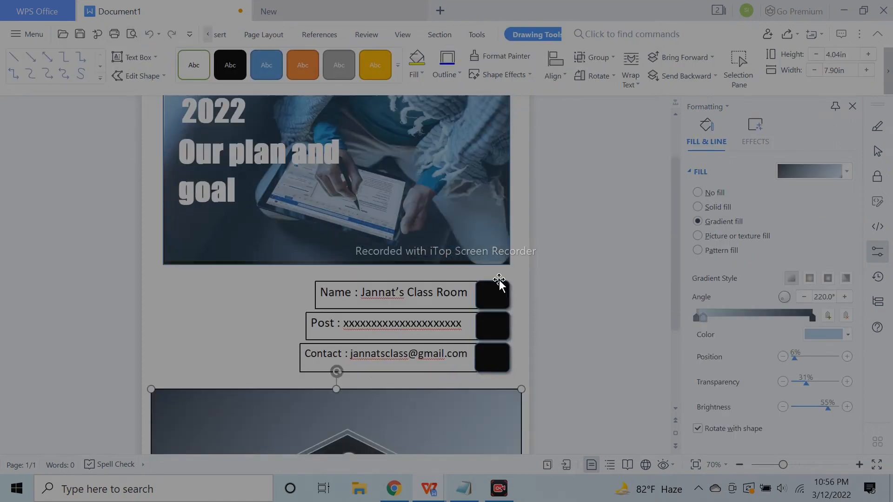
click(106, 71)
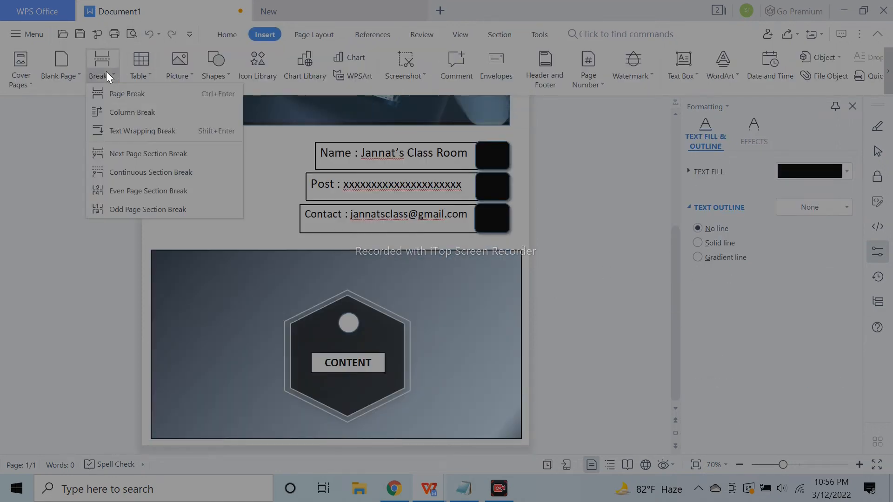
click(77, 76)
click(79, 92)
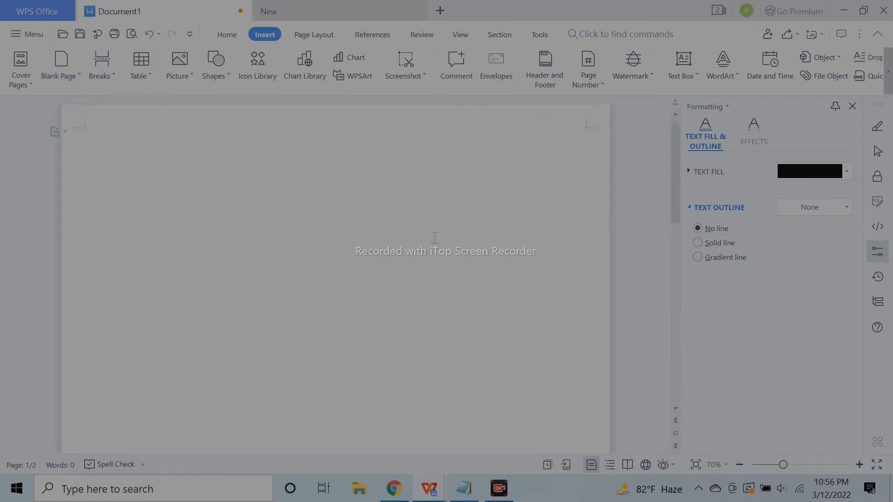
scroll(434, 237, down, 5)
click(66, 76)
click(79, 92)
scroll(446, 236, down, 5)
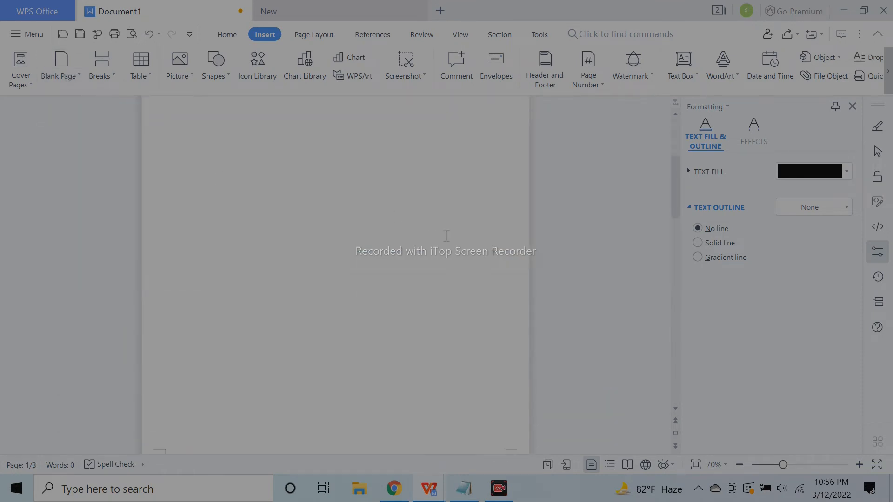
click(316, 9)
click(51, 11)
click(207, 13)
Zoom out to see more of the page and browse the shapes gallery
mouse_move(780, 469)
click(740, 465)
click(194, 77)
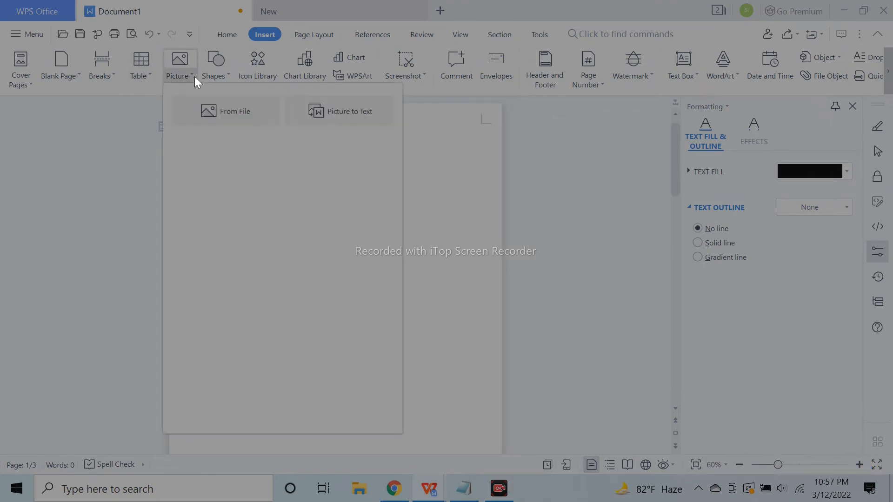
click(215, 70)
click(634, 151)
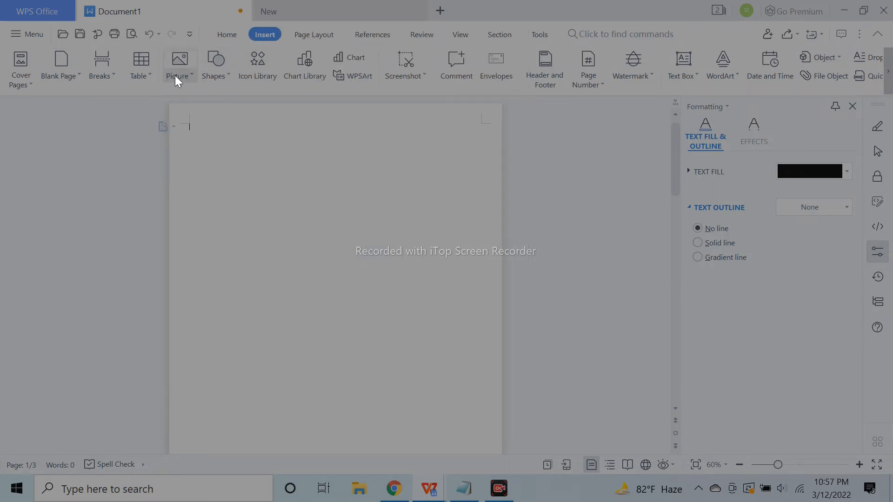
click(286, 7)
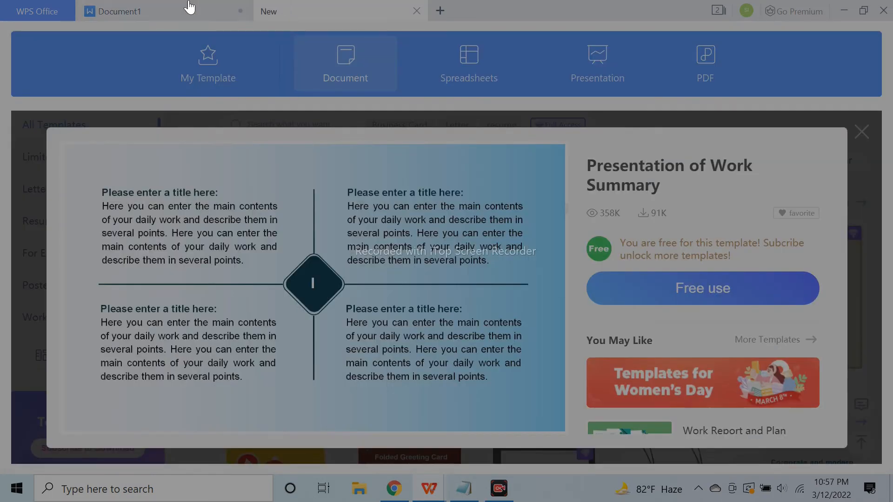
click(189, 7)
Draw a blue teardrop near the top of the page, slightly narrower and taller
click(201, 79)
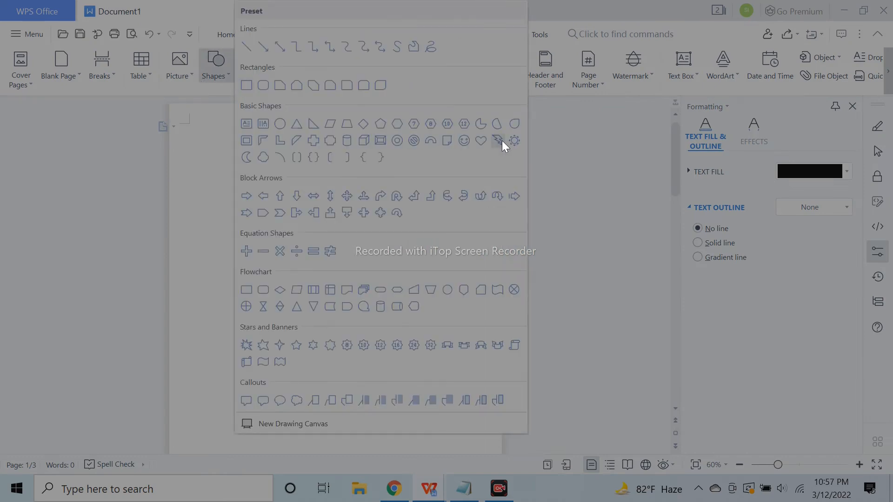
click(496, 123)
mouse_move(263, 128)
mouse_down()
mouse_move(301, 154)
mouse_move(302, 165)
mouse_move(290, 157)
mouse_up()
click(329, 157)
Add a 'Review your work' text box beside the teardrop at font size 18
click(215, 60)
click(314, 135)
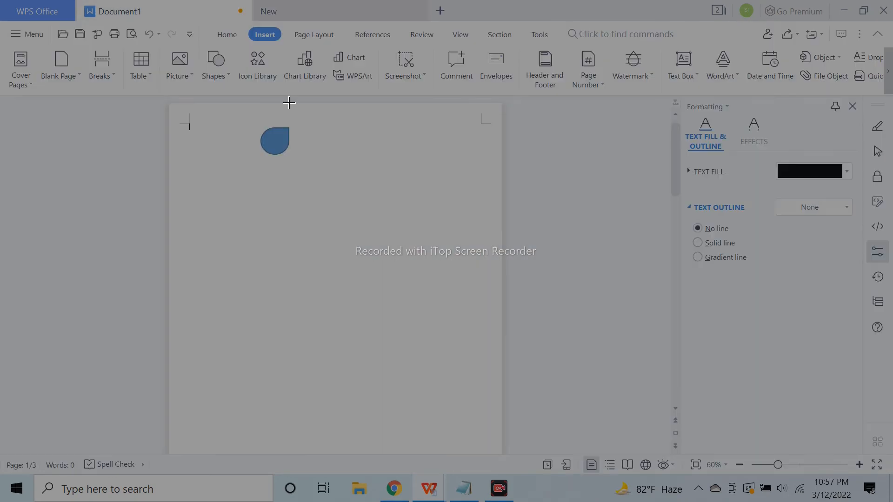
drag(302, 132, 437, 157)
text(Review your w)
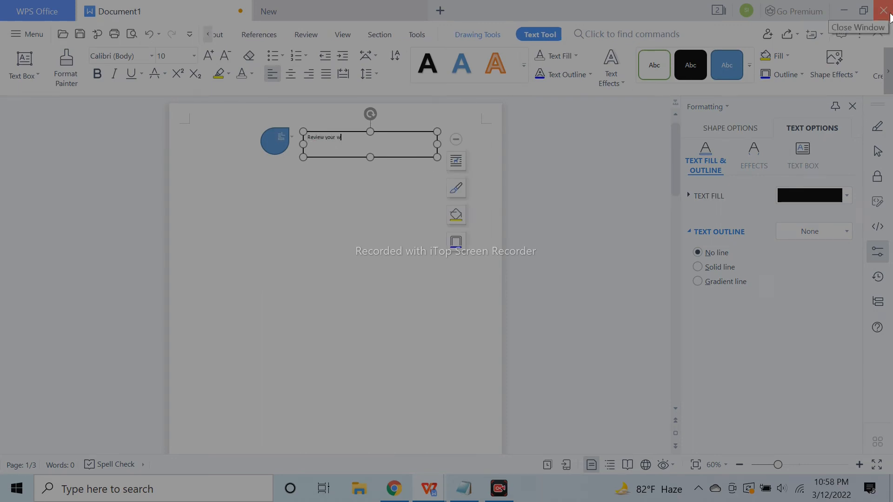
key(ctrl+a)
click(194, 56)
click(161, 256)
Format the 'Review your work' label as 20 pt Calibri, centred in its box
click(815, 460)
click(788, 463)
click(856, 465)
click(856, 465)
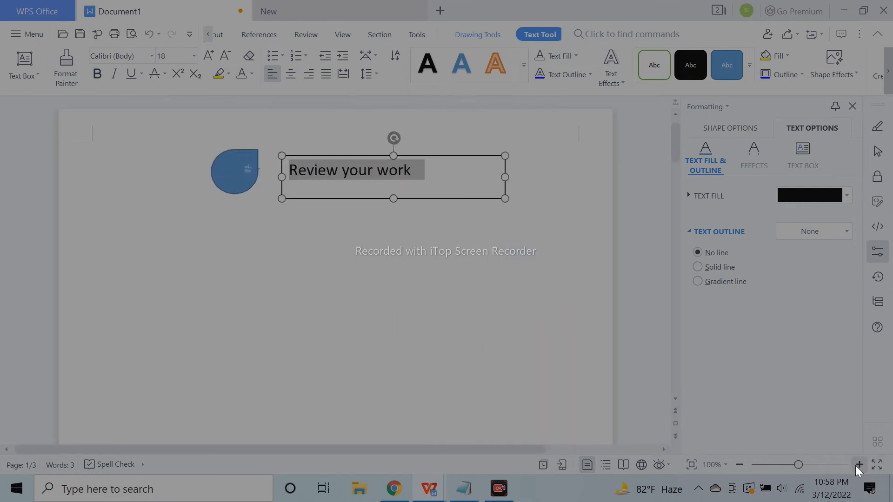
click(208, 57)
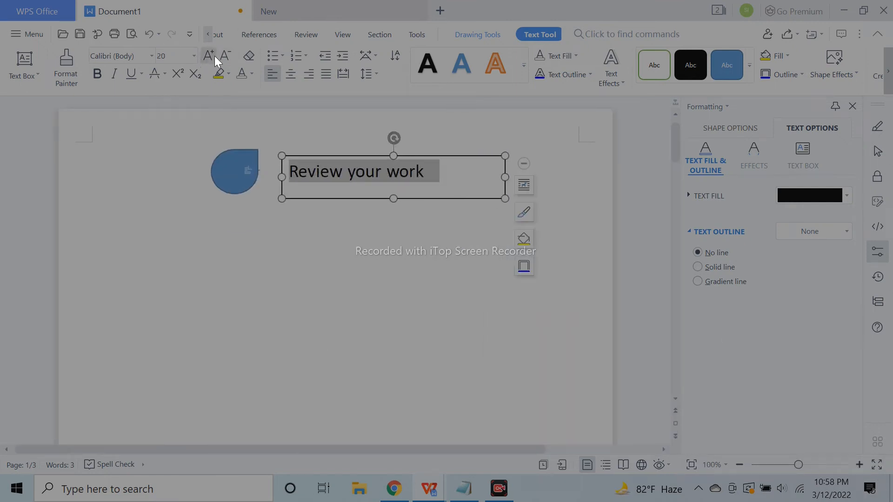
click(289, 74)
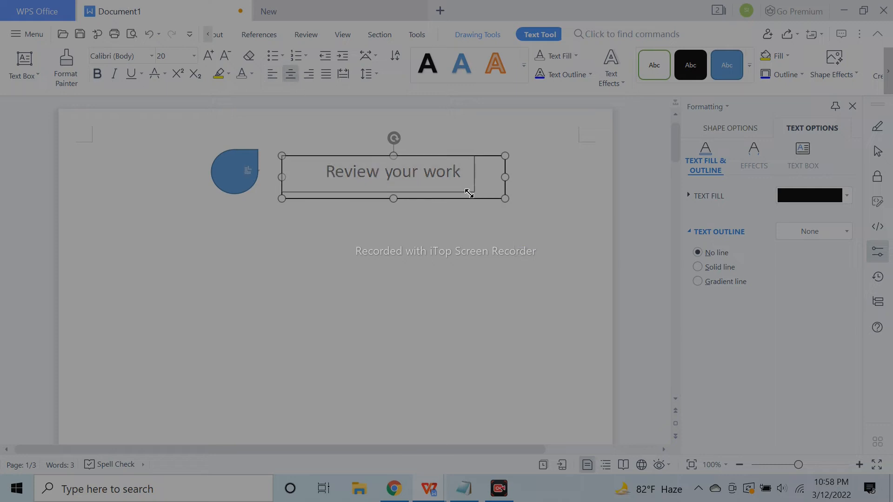
click(152, 55)
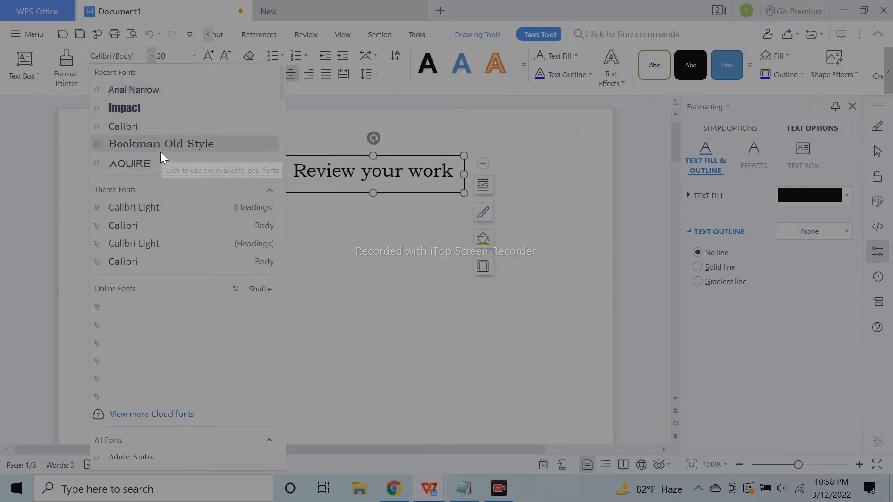
click(157, 126)
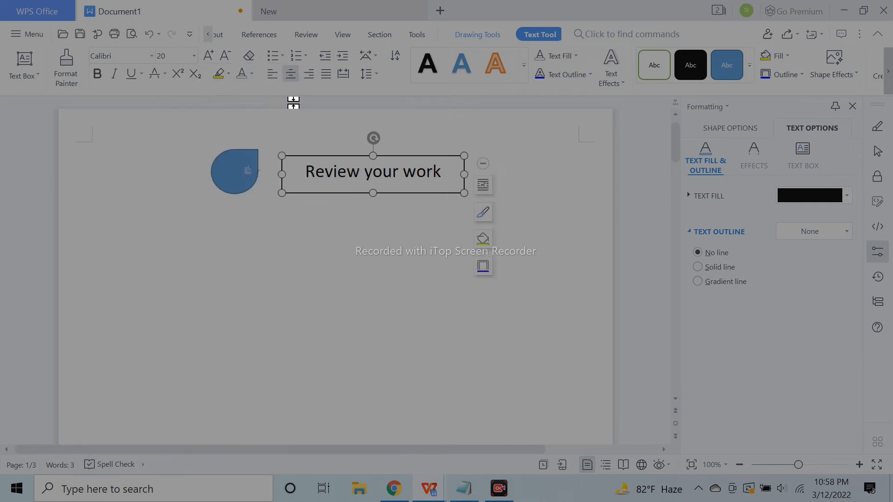
Remove the label box's outline and fill, and move it beside the teardrop's right edge
click(732, 134)
click(727, 385)
click(399, 151)
click(412, 164)
drag(419, 156, 357, 155)
click(721, 135)
click(716, 219)
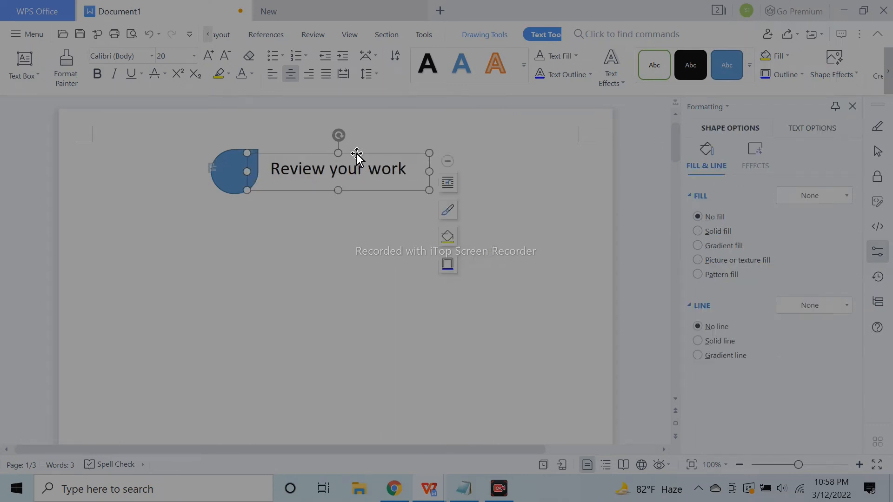
click(542, 184)
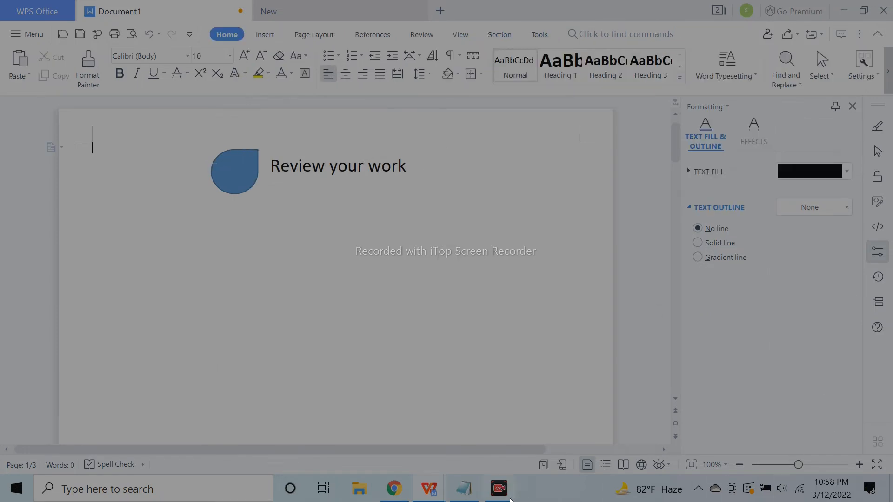
Fill the teardrop with a custom dark teal chosen from More Colors
click(234, 172)
click(829, 280)
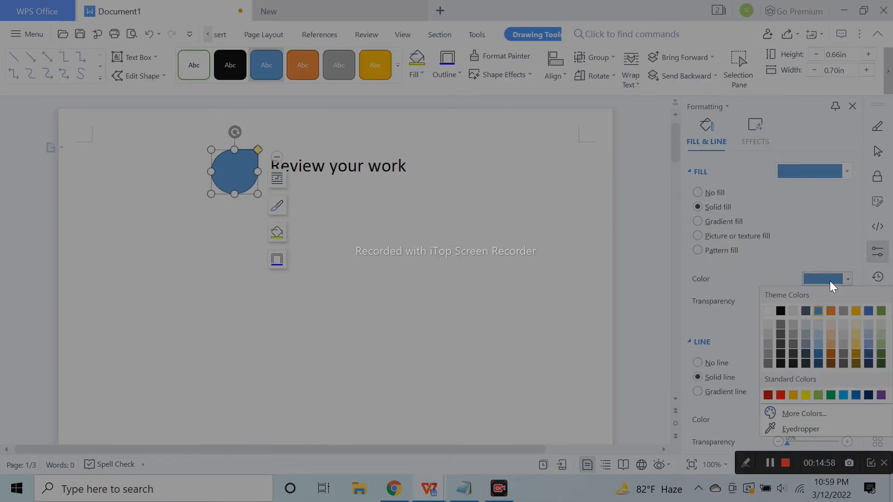
click(808, 412)
click(393, 226)
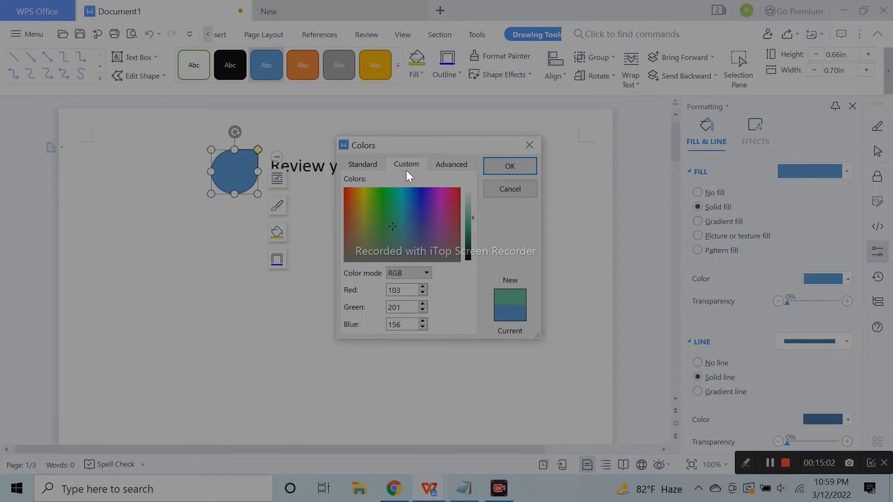
click(365, 164)
click(422, 257)
click(417, 244)
click(421, 247)
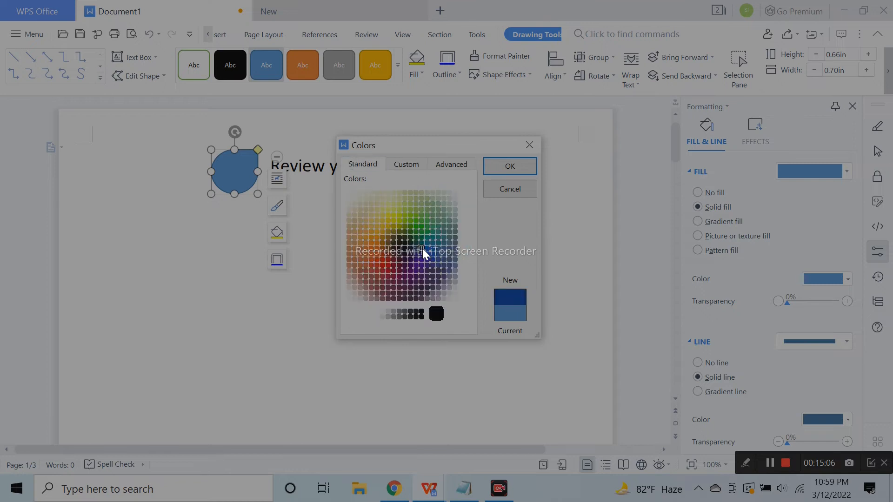
click(424, 245)
click(410, 164)
click(404, 222)
drag(470, 235, 470, 245)
click(519, 173)
click(556, 189)
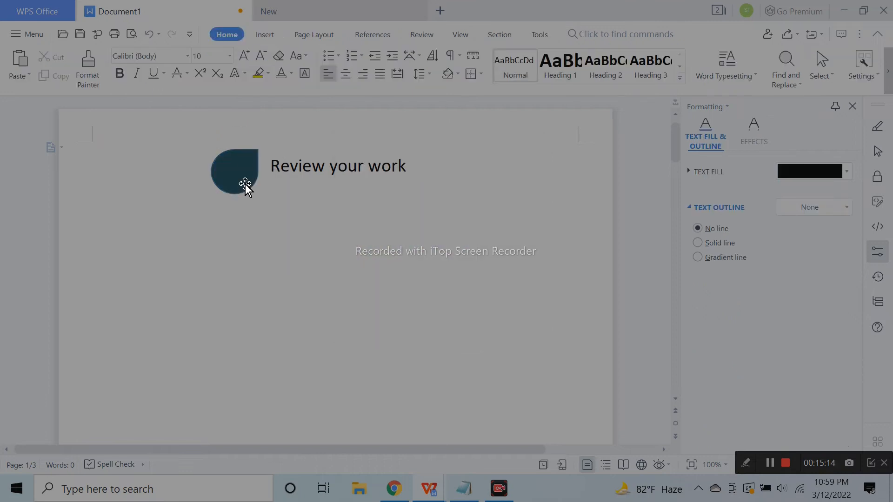
Check the 'Review your work' label text, then zoom out slightly to view the page
click(324, 169)
click(367, 160)
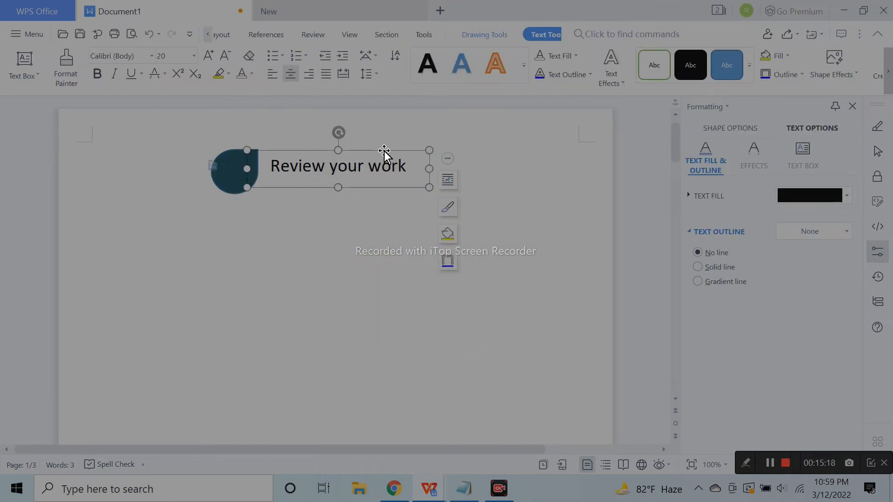
drag(384, 150, 384, 152)
click(509, 179)
scroll(464, 277, down, 3)
scroll(465, 277, up, 2)
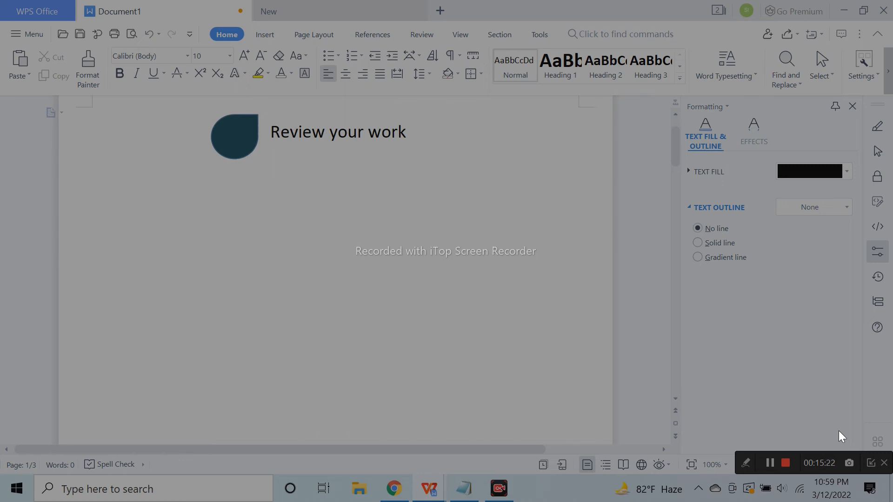
click(739, 464)
scroll(288, 114, down, 1)
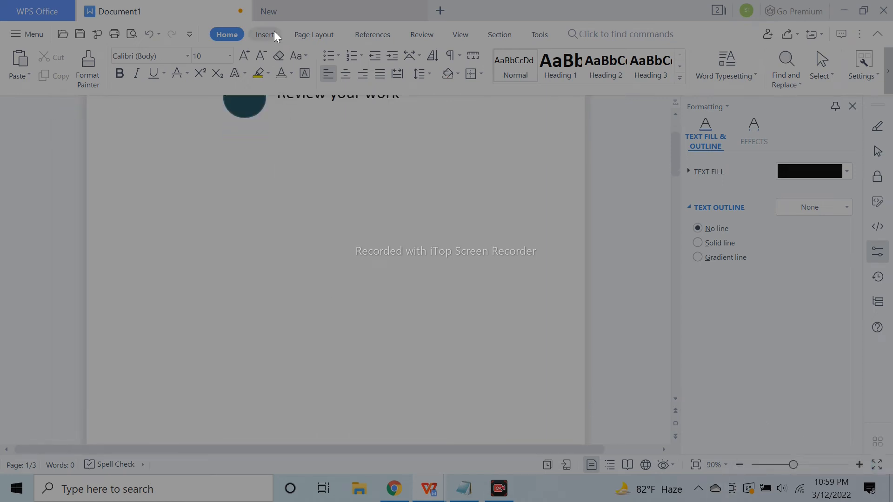
Draw a straight vertical line down the page below the label
click(272, 34)
click(214, 65)
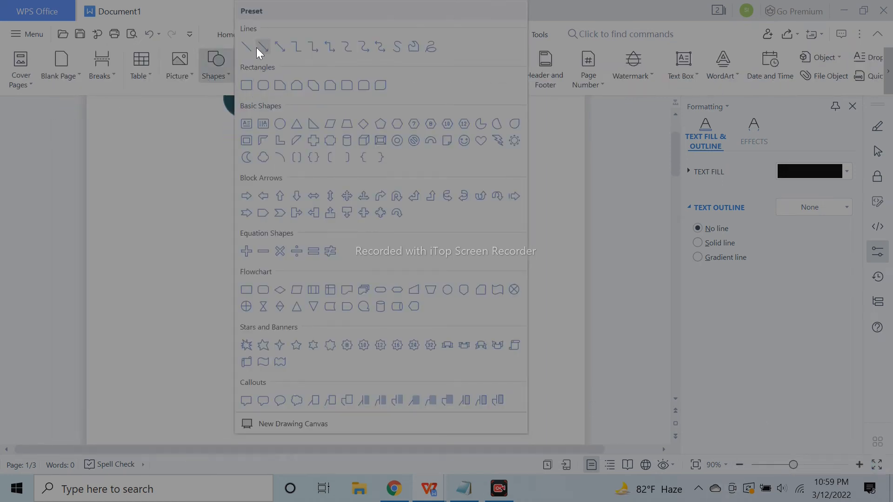
click(780, 459)
drag(790, 465, 769, 459)
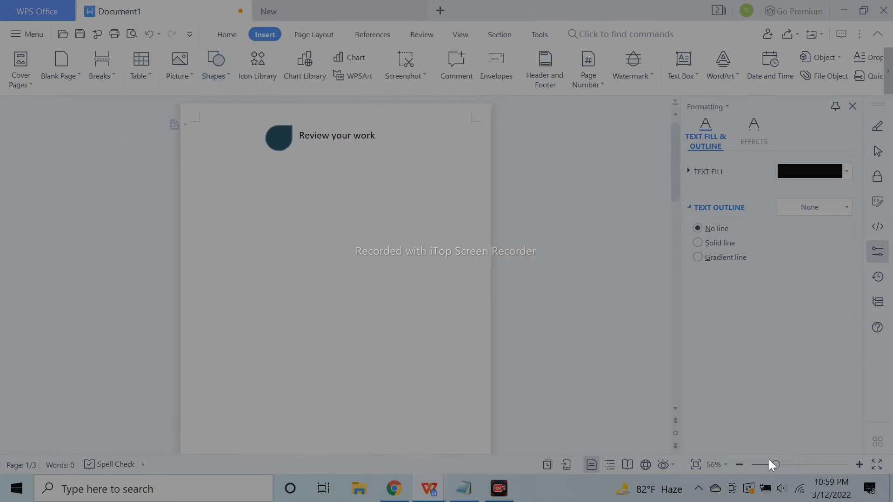
click(215, 62)
click(249, 52)
mouse_move(319, 182)
mouse_down()
mouse_move(338, 304)
mouse_move(326, 425)
mouse_move(322, 382)
mouse_up()
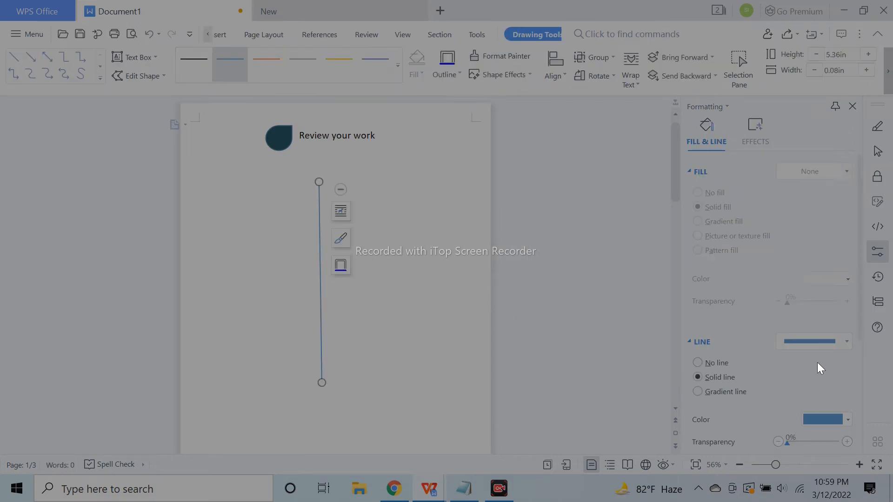
click(372, 274)
Draw a horizontal line across the page middle, centred on the vertical line
click(215, 63)
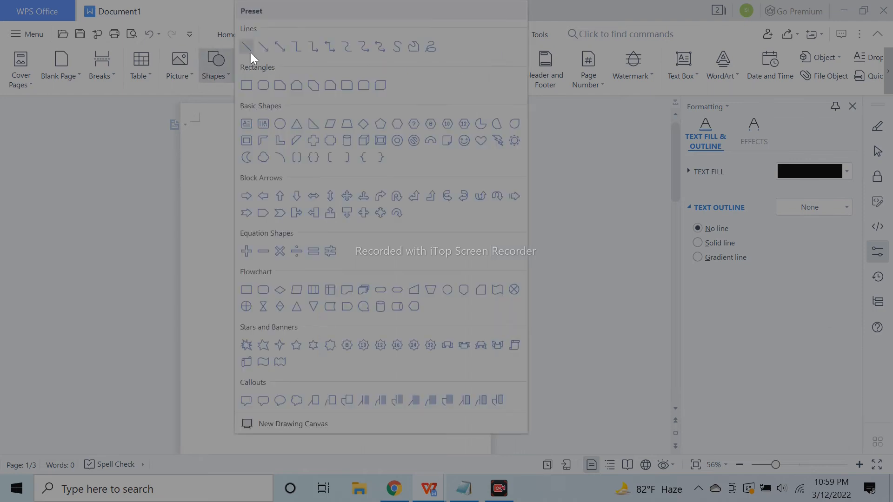
click(249, 52)
mouse_move(208, 278)
mouse_down()
mouse_move(413, 300)
mouse_move(453, 281)
mouse_move(479, 281)
mouse_up()
drag(193, 281, 192, 281)
click(381, 360)
drag(321, 331, 333, 339)
click(331, 322)
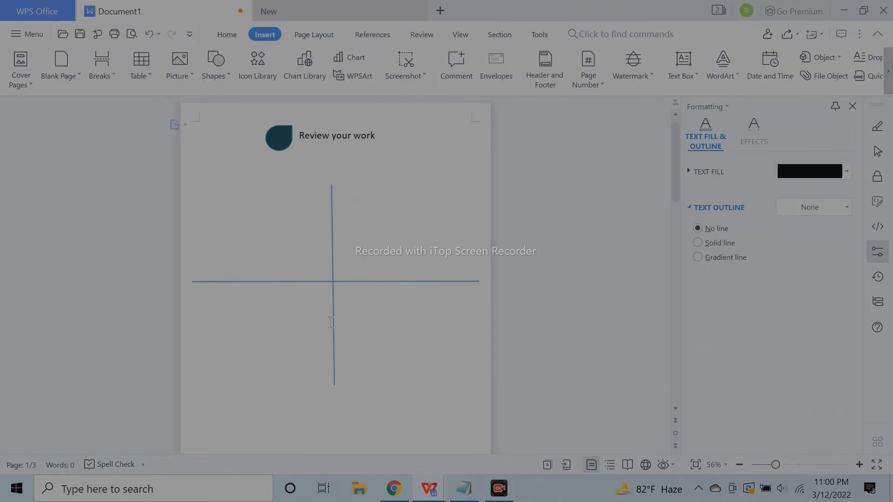
Group the two crossing lines and stretch them taller
click(362, 281)
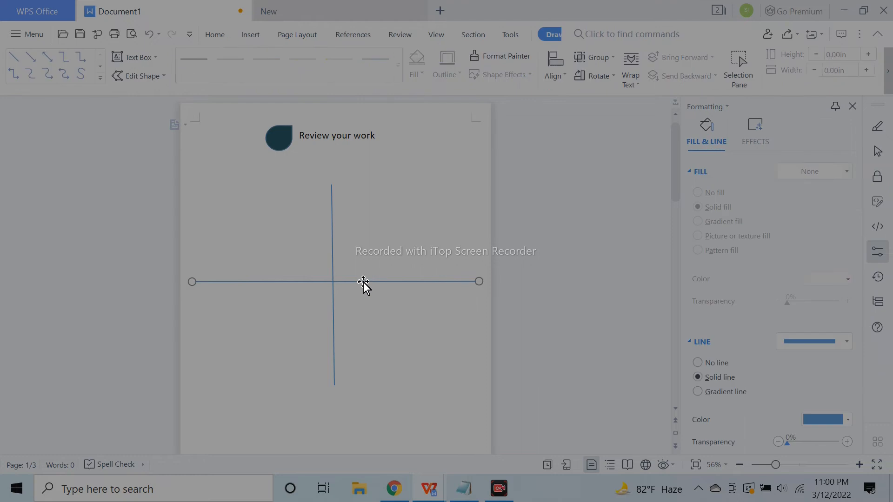
shift+click(333, 264)
click(467, 149)
drag(335, 388, 334, 410)
click(363, 376)
Colour the crossing lines dark teal and make them slightly thicker
click(333, 300)
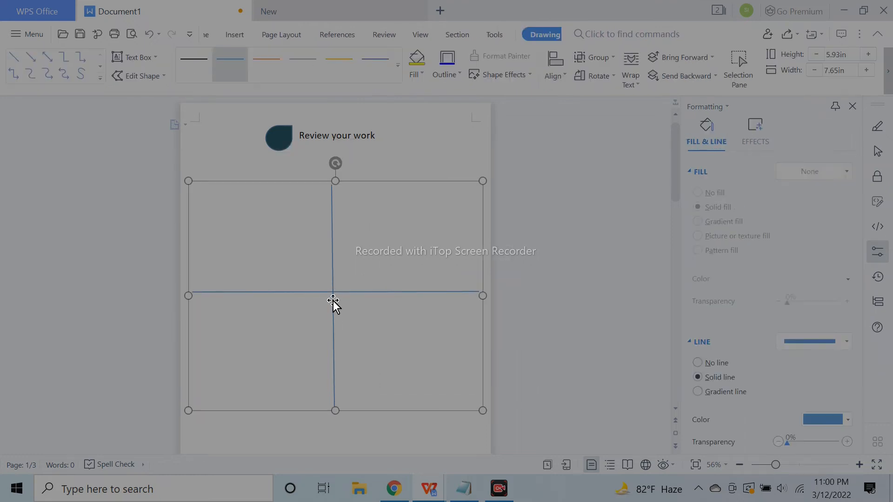
scroll(813, 392, down, 3)
click(768, 143)
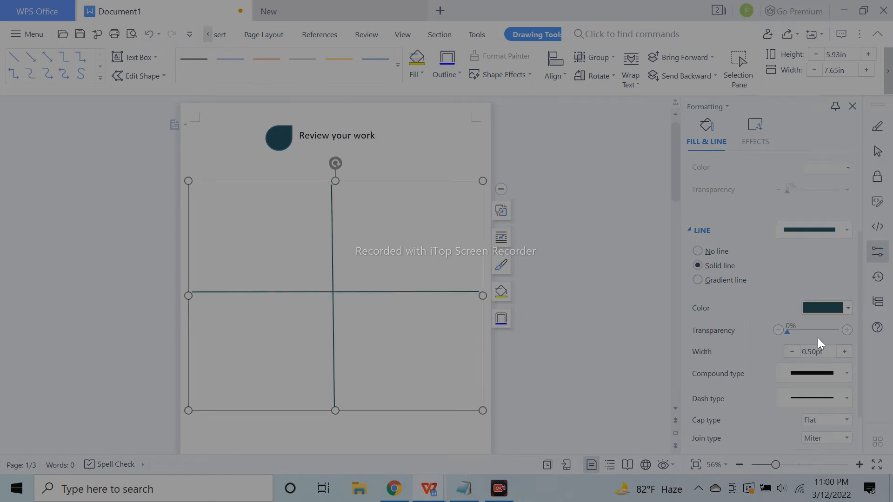
click(845, 352)
click(554, 332)
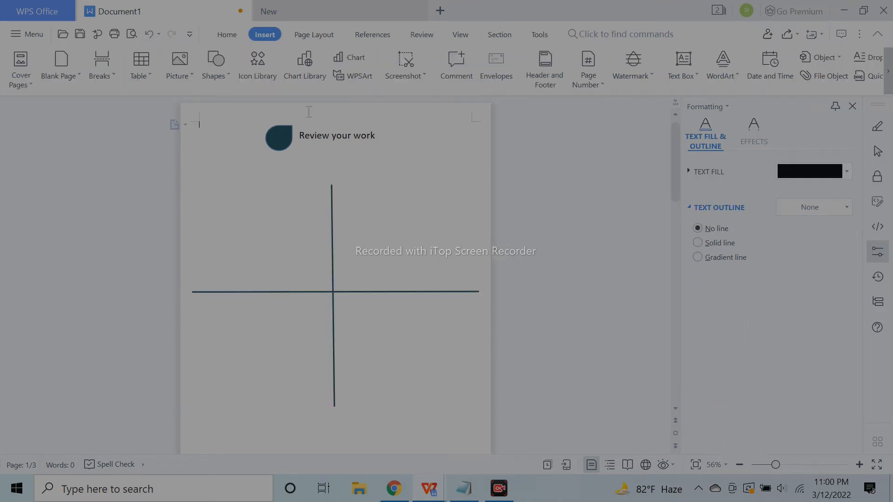
Draw a text box in the top-left quadrant with a 16 pt bold 'Your text here' heading
click(227, 35)
click(208, 77)
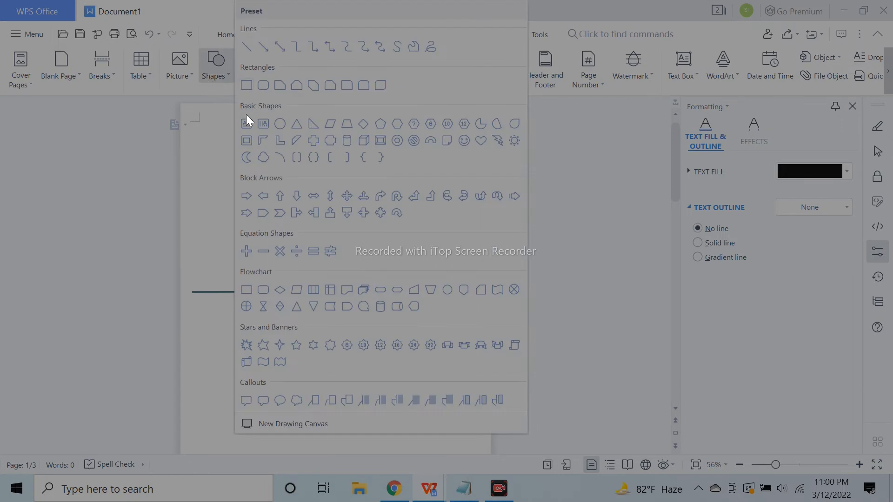
click(246, 115)
drag(300, 195, 304, 198)
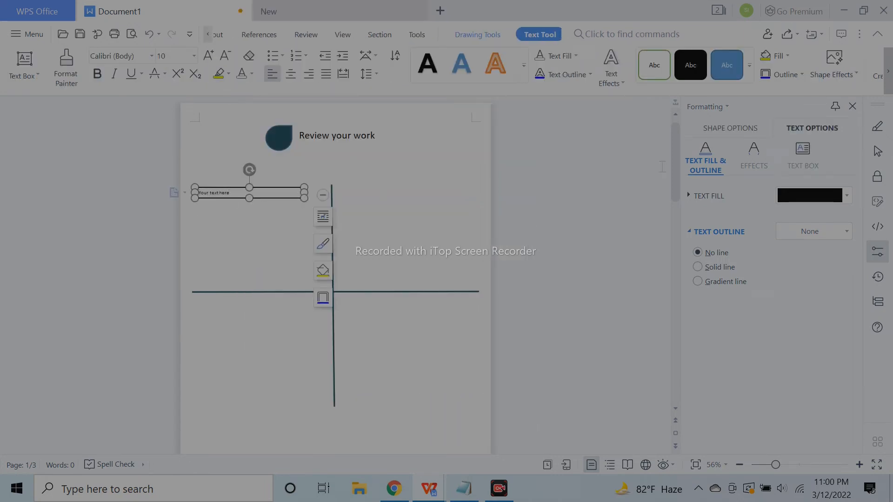
click(212, 55)
click(212, 55)
click(805, 466)
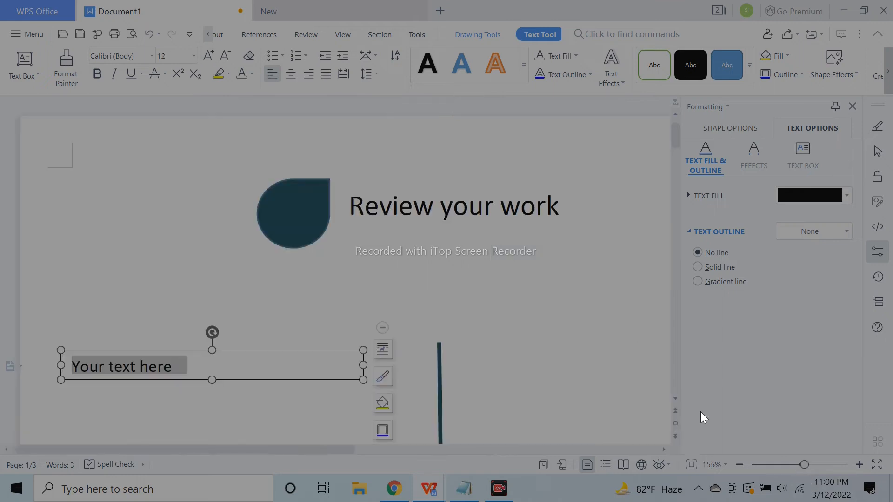
click(739, 465)
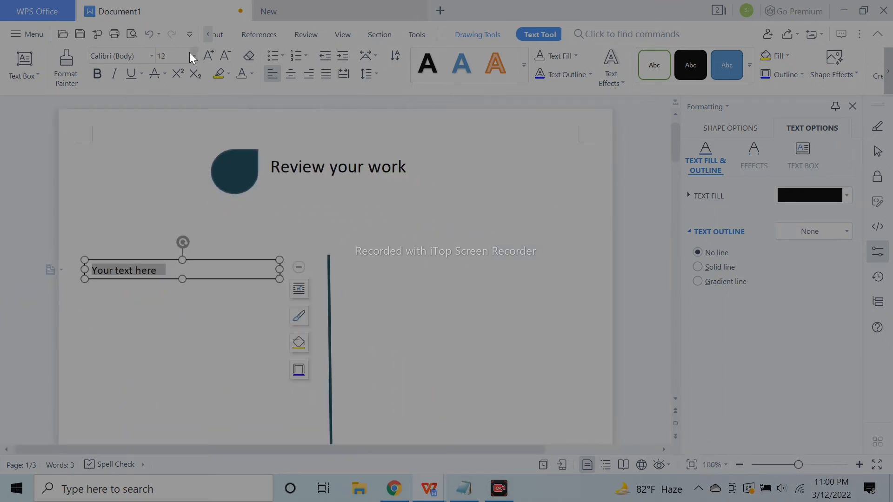
click(209, 56)
click(208, 56)
drag(278, 282, 297, 282)
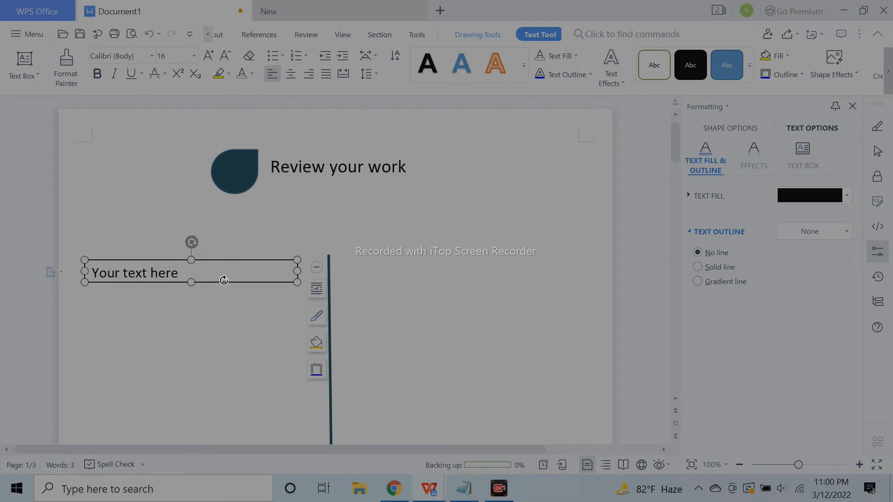
drag(191, 275, 92, 273)
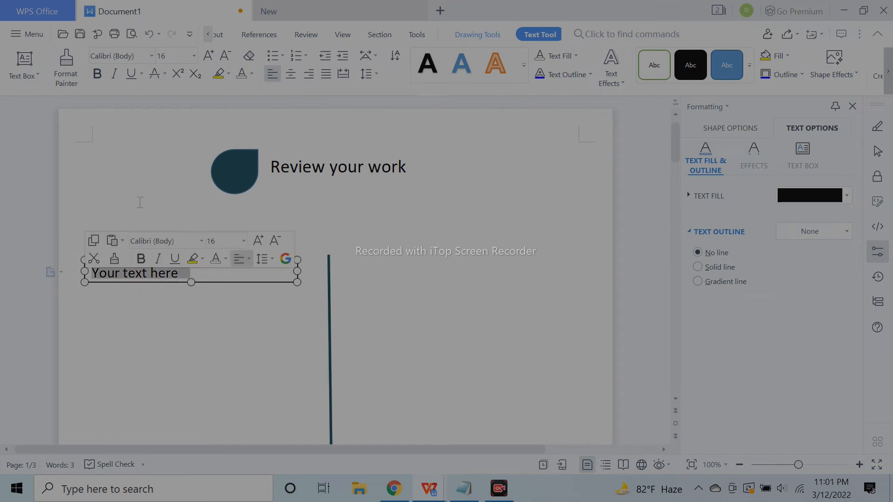
click(98, 74)
Paste the Lorem Ipsum text from Notepad under the heading as a non-bold 14 pt paragraph
click(463, 488)
drag(451, 164, 675, 188)
key(ctrl+c)
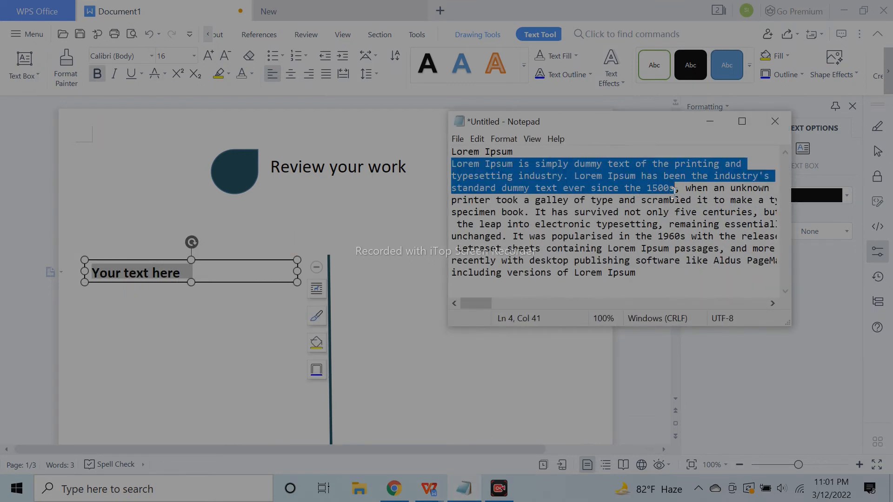
click(287, 274)
drag(297, 283, 311, 397)
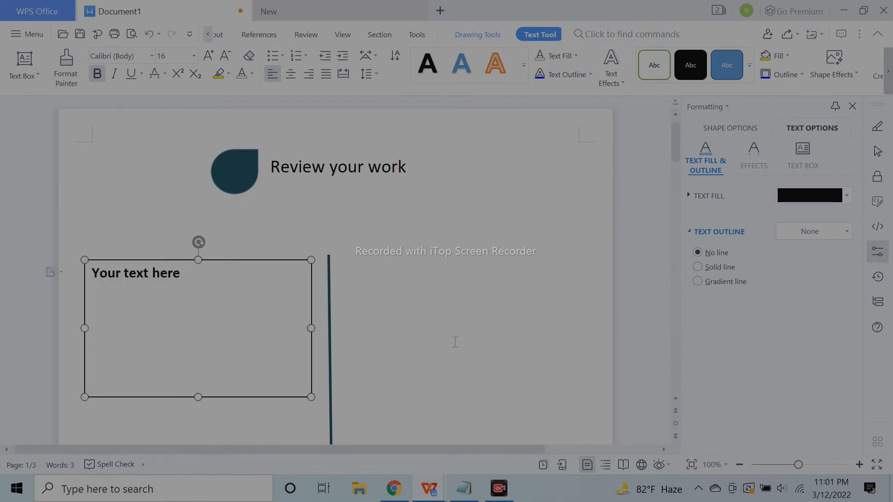
scroll(454, 342, down, 3)
key(Return)
key(ctrl+v)
drag(160, 244, 91, 151)
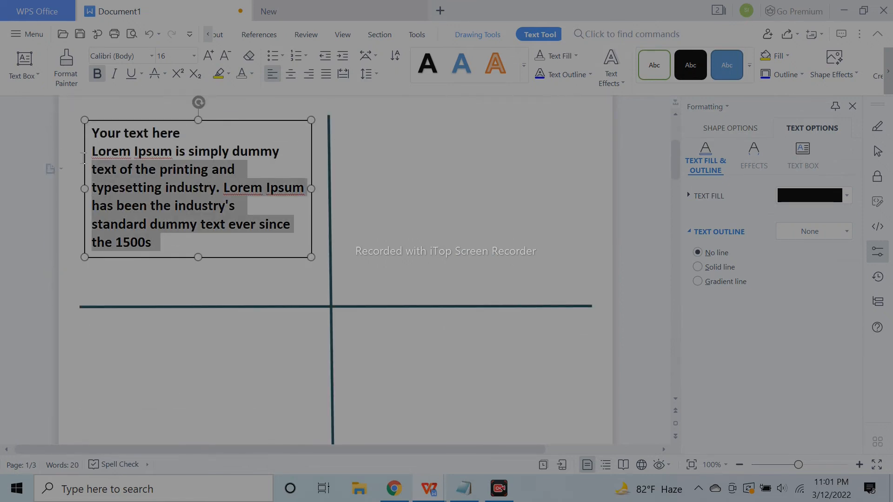
click(145, 131)
click(232, 56)
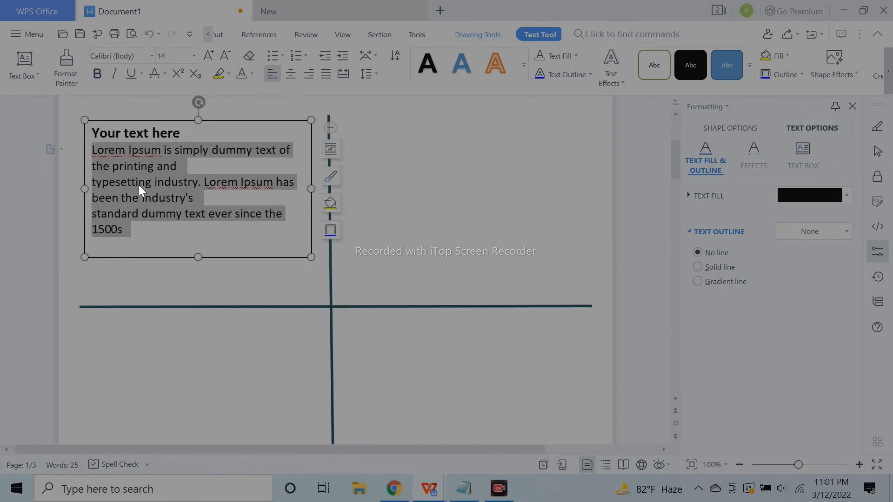
Resize and reposition the text box so the text rewraps, and set its line to none
click(85, 190)
key(BackSpace)
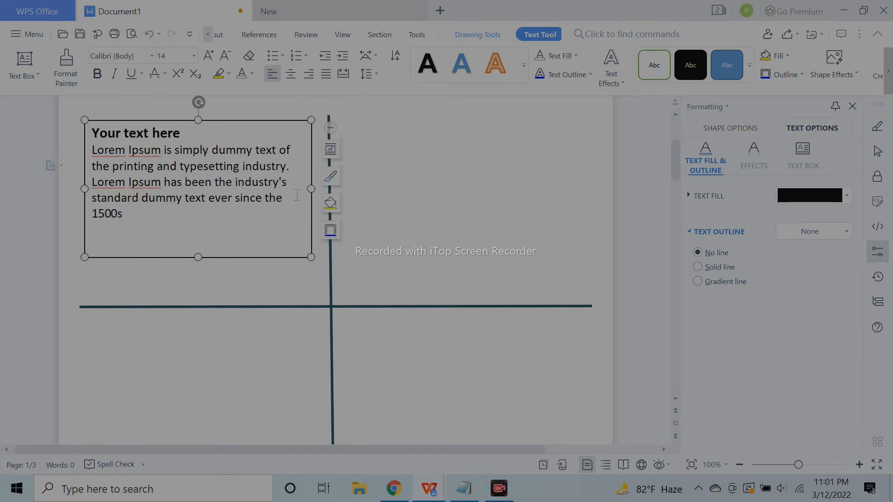
drag(309, 188, 324, 188)
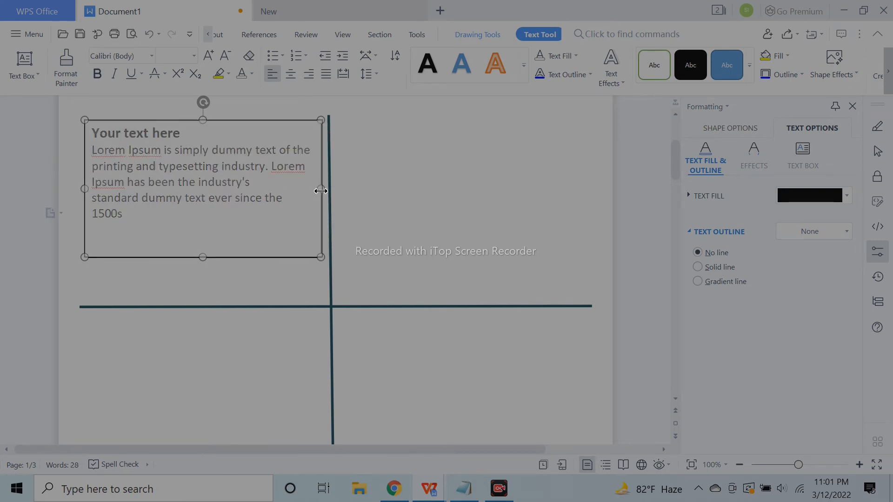
drag(204, 257, 207, 232)
drag(275, 123, 275, 133)
click(427, 183)
click(262, 129)
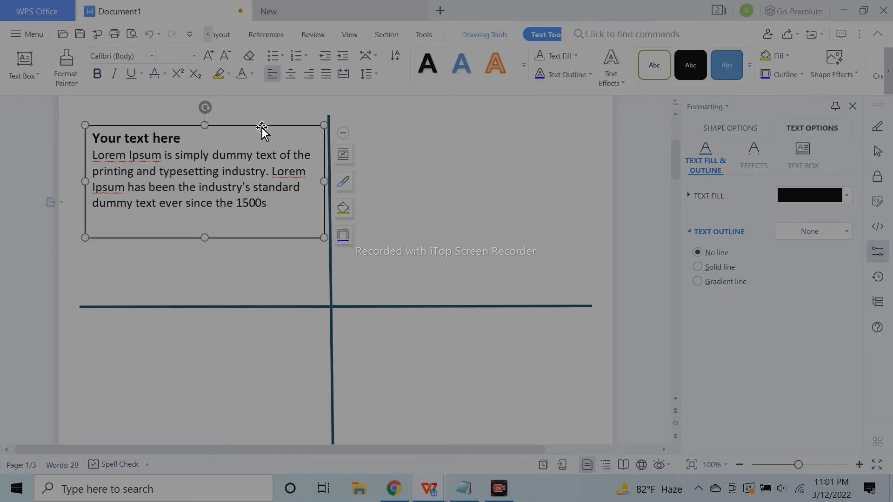
click(730, 128)
click(718, 274)
click(564, 247)
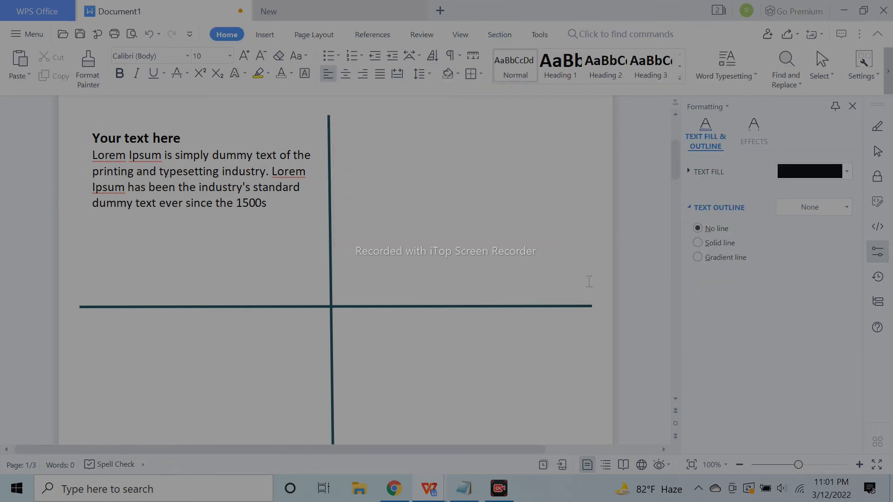
Extend the paragraph with a second pasted copy, trim the overflow, and lengthen the box
click(744, 467)
click(744, 467)
click(745, 466)
click(214, 235)
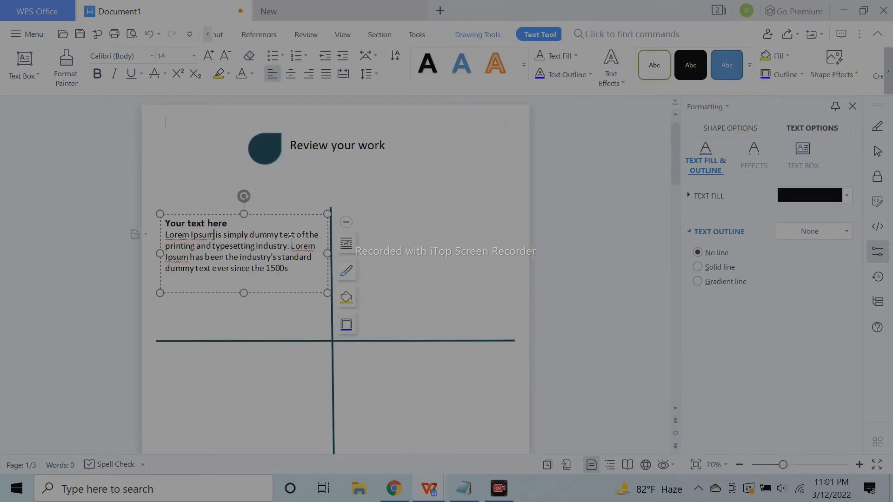
triple_click(288, 269)
click(303, 269)
key(ctrl+v)
drag(304, 285, 351, 333)
key(BackSpace)
drag(307, 284, 312, 298)
key(BackSpace)
mouse_move(300, 214)
mouse_down()
mouse_move(300, 228)
mouse_move(300, 220)
mouse_up()
drag(244, 298, 242, 310)
click(386, 264)
Nudge the horizontal divider up and copy the text card into the other three quadrants
click(288, 279)
click(297, 340)
key(Up)
key(Up)
key(Up)
key(Up)
key(Up)
key(Up)
key(Up)
key(Up)
key(Up)
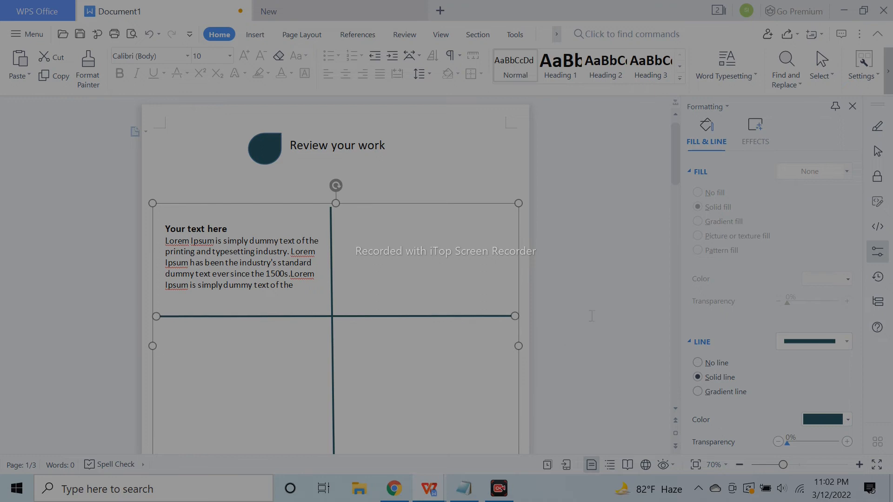
click(264, 220)
drag(437, 222, 444, 220)
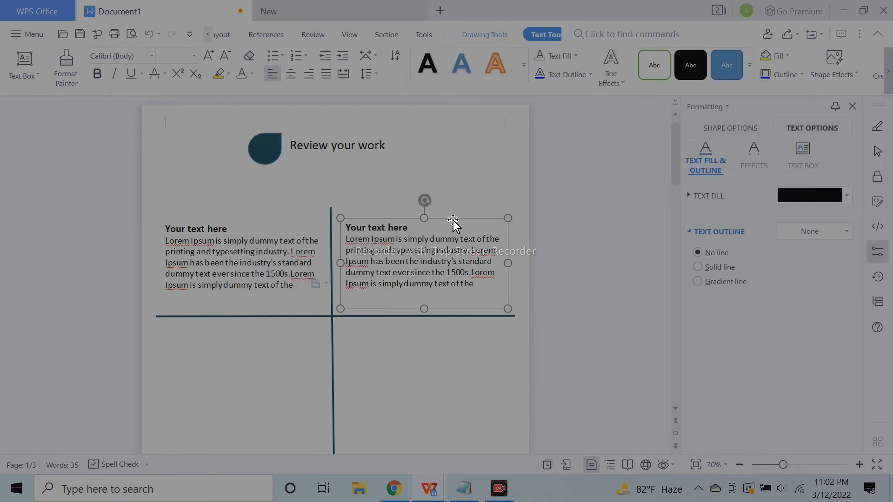
click(592, 279)
scroll(592, 279, down, 3)
click(287, 132)
drag(280, 166, 279, 272)
drag(330, 257, 511, 255)
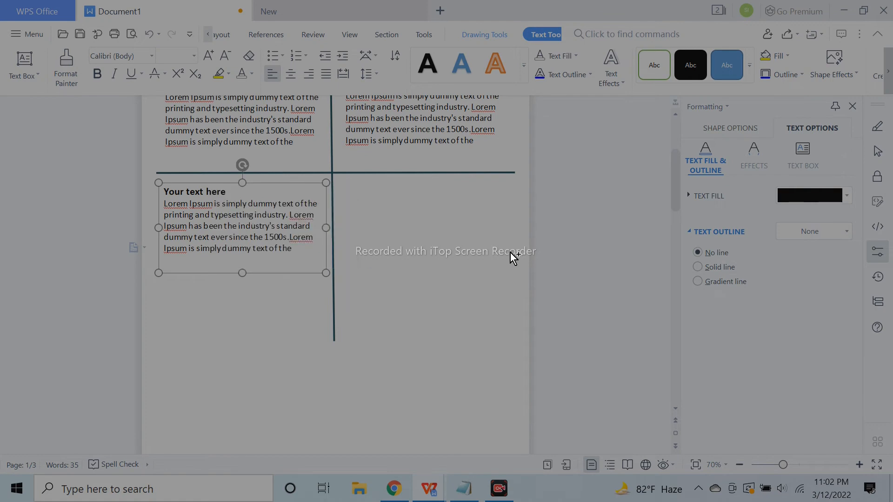
click(575, 289)
scroll(575, 288, up, 3)
scroll(574, 288, down, 3)
Shorten the vertical divider line from the bottom
click(333, 348)
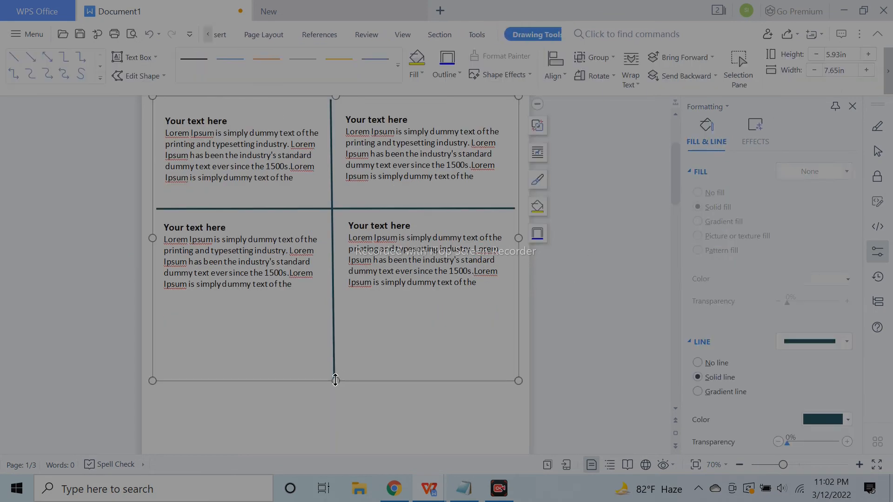
click(333, 352)
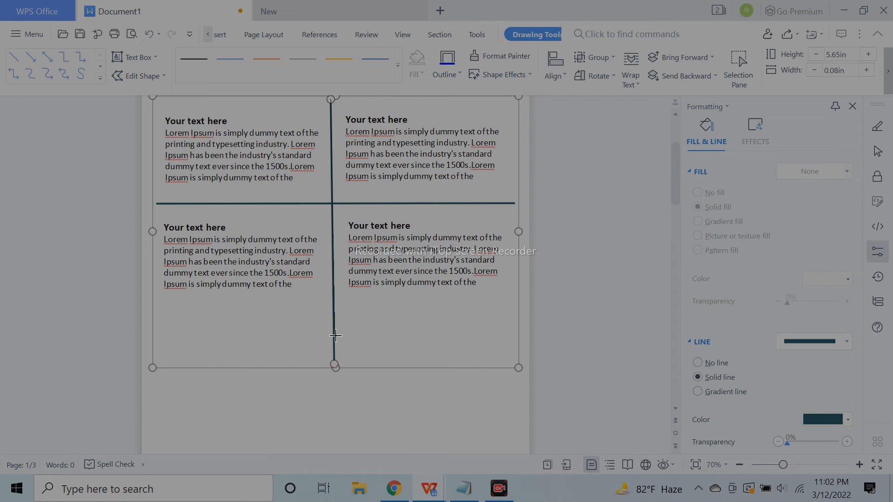
drag(333, 331, 333, 324)
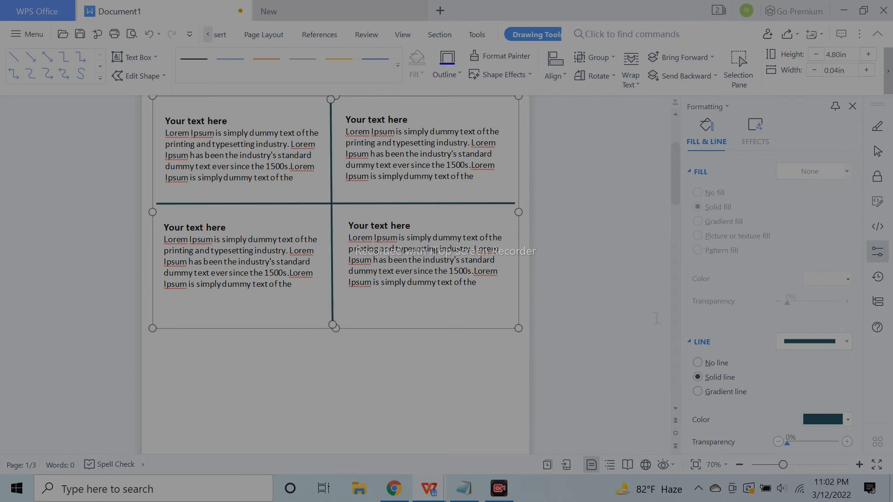
click(540, 340)
Group the four text cards with the lines and move the layout up slightly
click(384, 288)
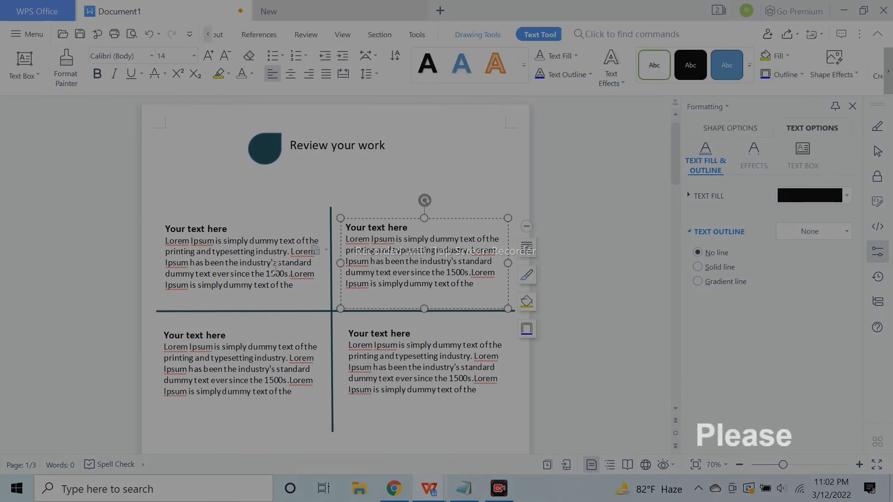
ctrl+click(279, 274)
ctrl+click(270, 358)
ctrl+click(385, 355)
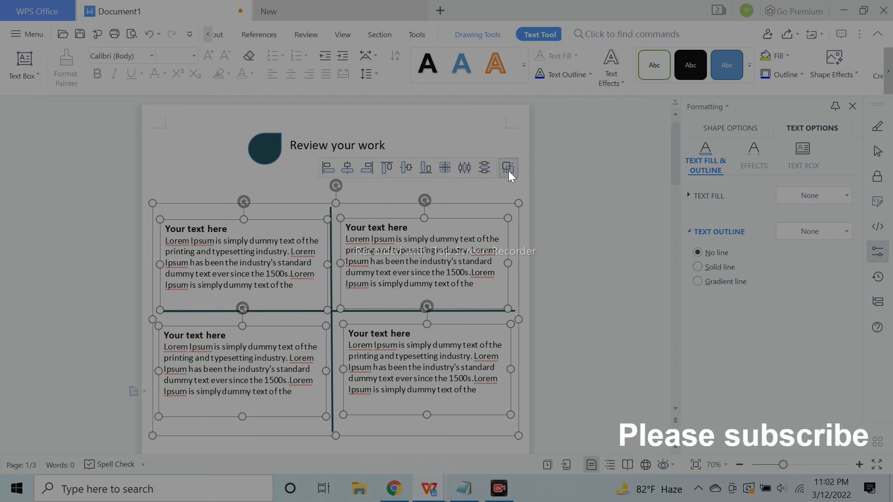
click(500, 182)
drag(474, 205, 472, 188)
click(572, 223)
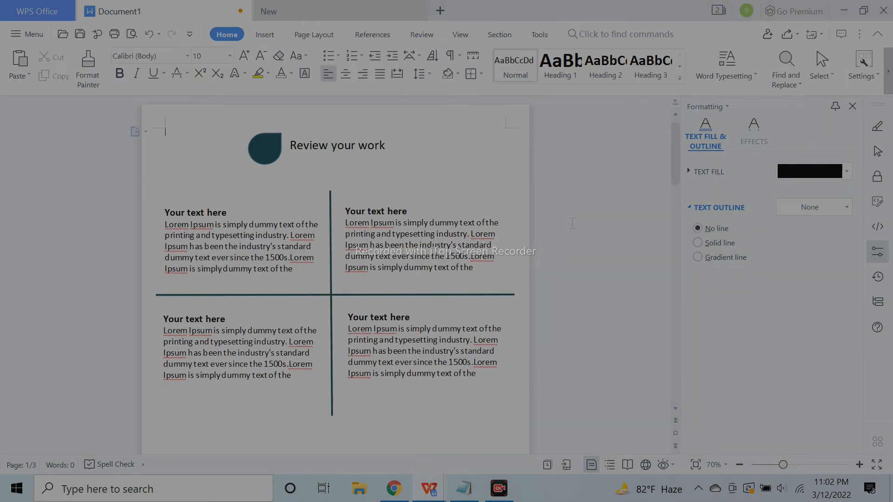
Draw a small Diamond shape at the centre where the divider lines cross, then reselect it
click(278, 40)
click(229, 77)
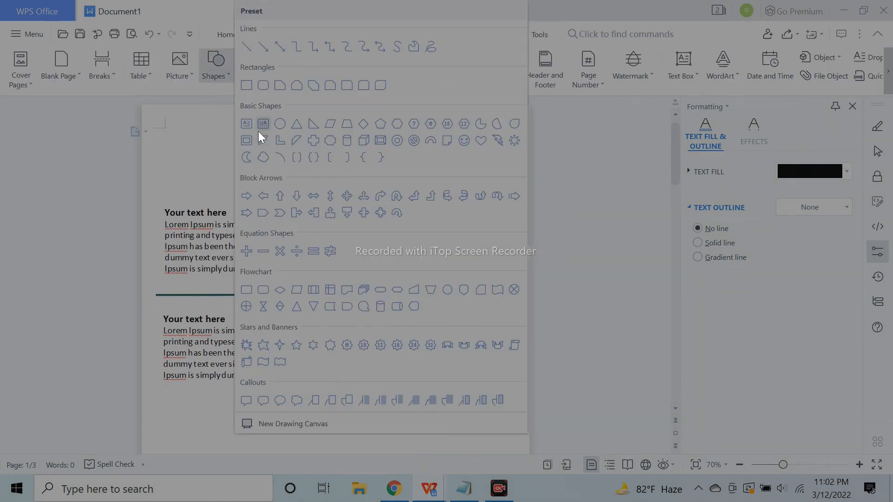
click(370, 128)
drag(346, 305, 336, 296)
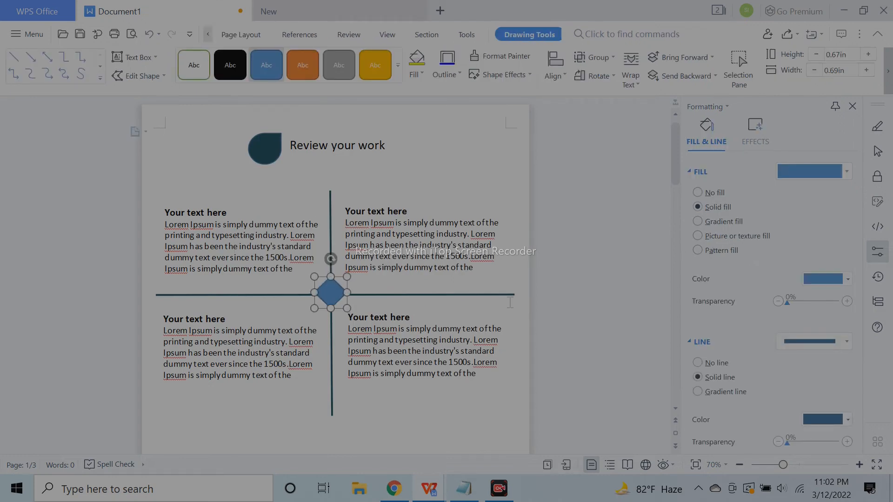
click(602, 322)
scroll(602, 322, down, 3)
click(499, 488)
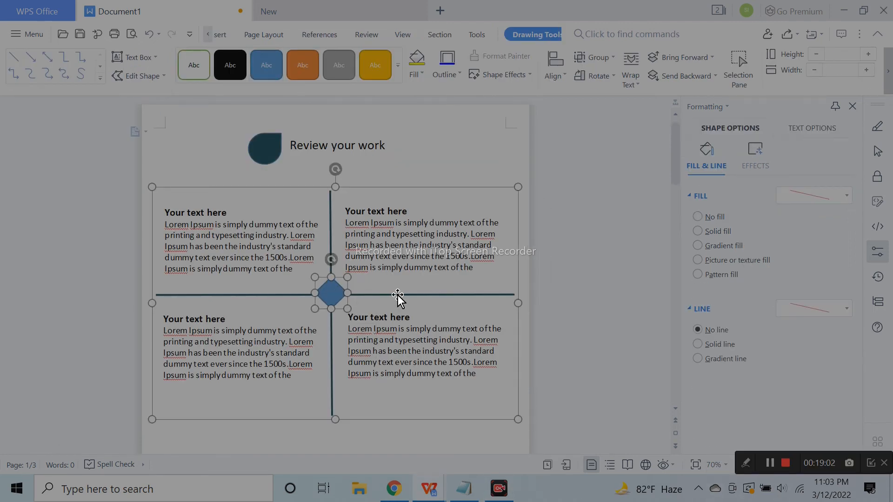
click(333, 296)
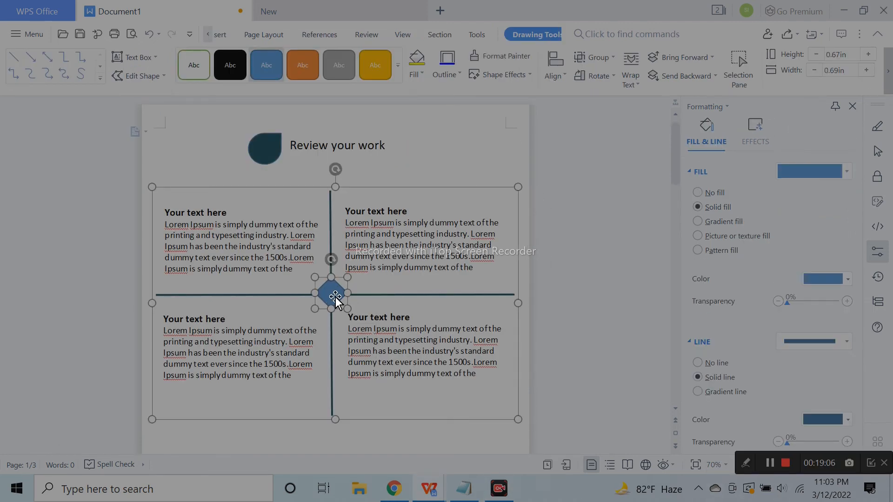
Add the number 1 to the central diamond and enlarge its font
right_click(333, 286)
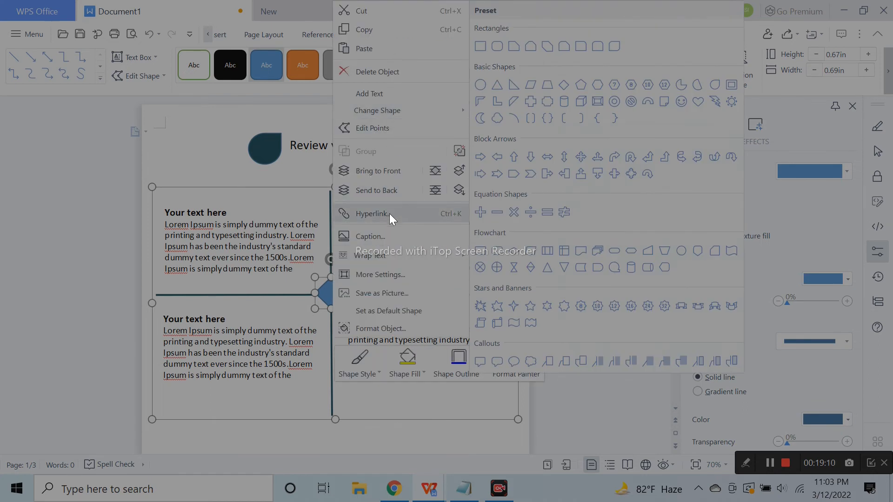
click(392, 93)
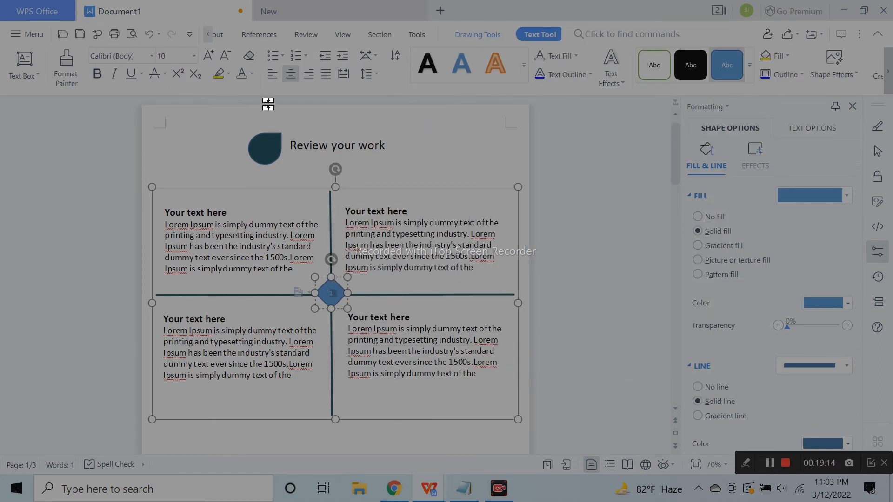
click(210, 57)
click(869, 464)
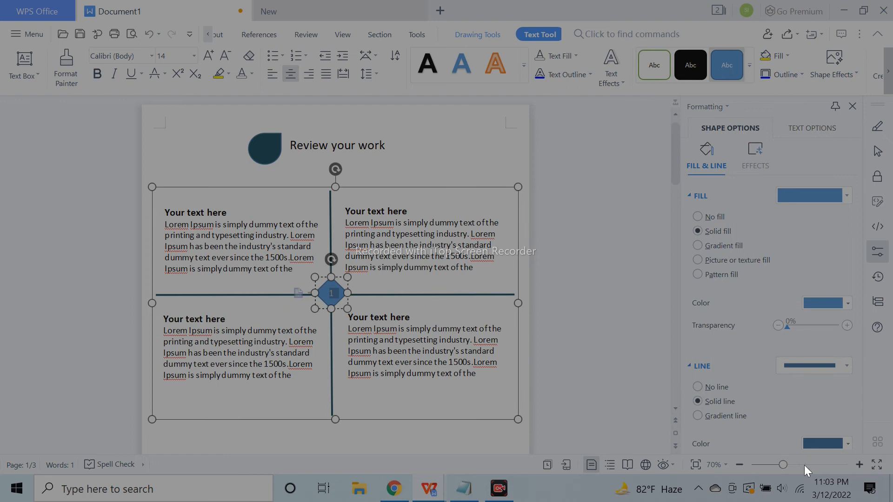
click(859, 464)
click(859, 465)
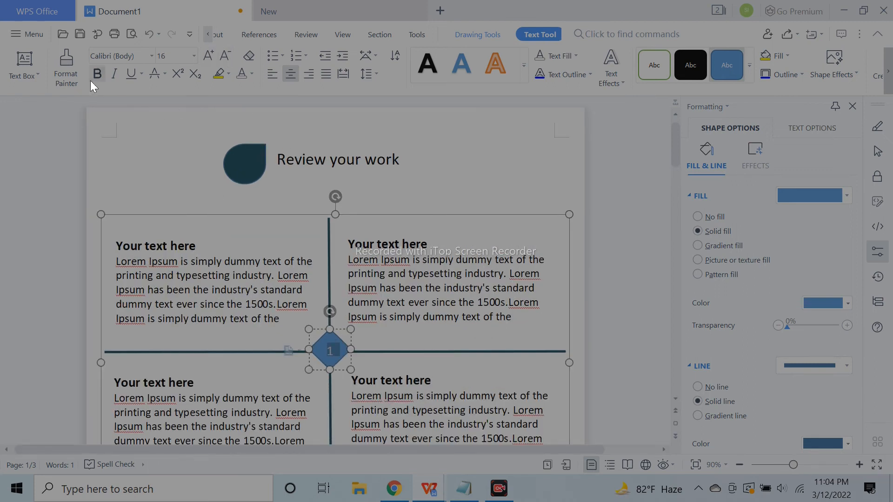
Finish editing the diamond, zoom out to 50%, and place the cursor on page 2
click(621, 358)
scroll(621, 358, down, 7)
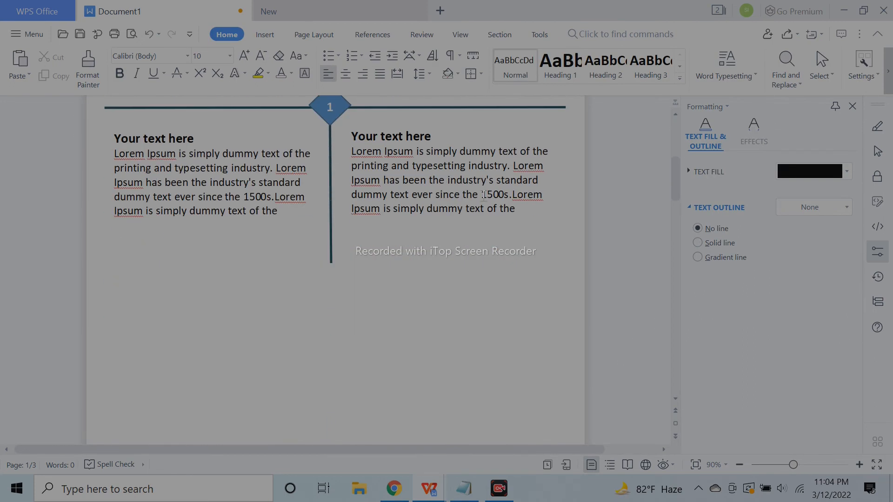
click(482, 195)
click(455, 269)
scroll(456, 277, down, 3)
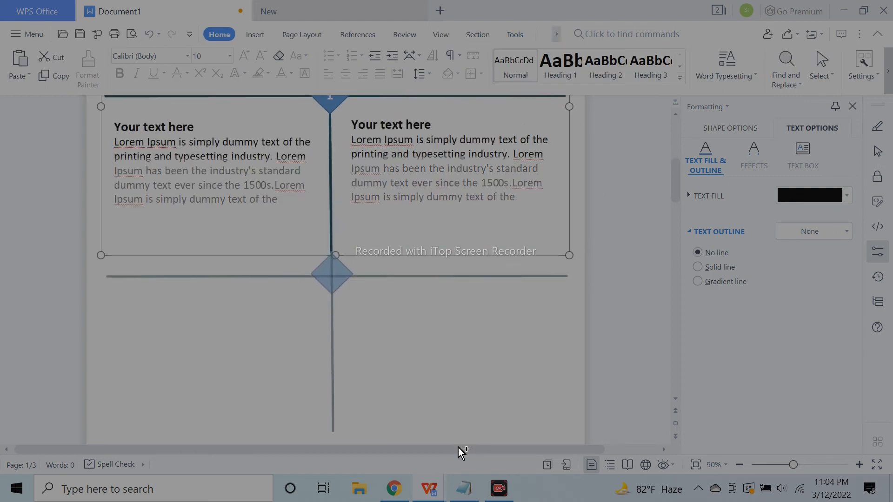
click(739, 464)
click(739, 464)
click(739, 464)
click(739, 465)
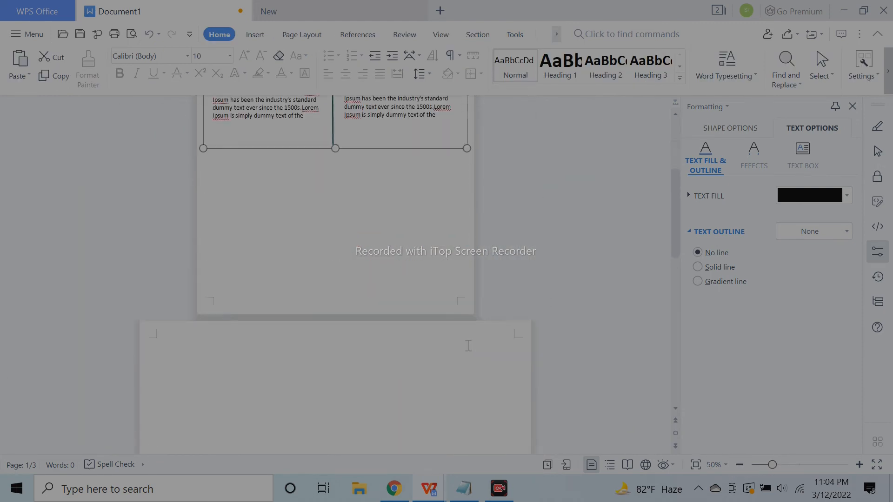
click(469, 345)
Shorten the vertical divider of the four-box grid
scroll(469, 345, up, 5)
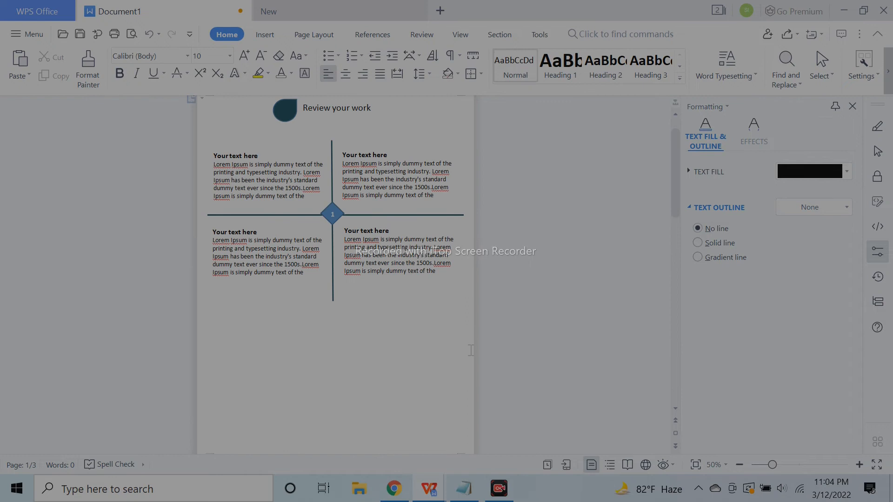
click(470, 352)
click(375, 279)
click(421, 352)
click(412, 327)
click(342, 336)
click(333, 321)
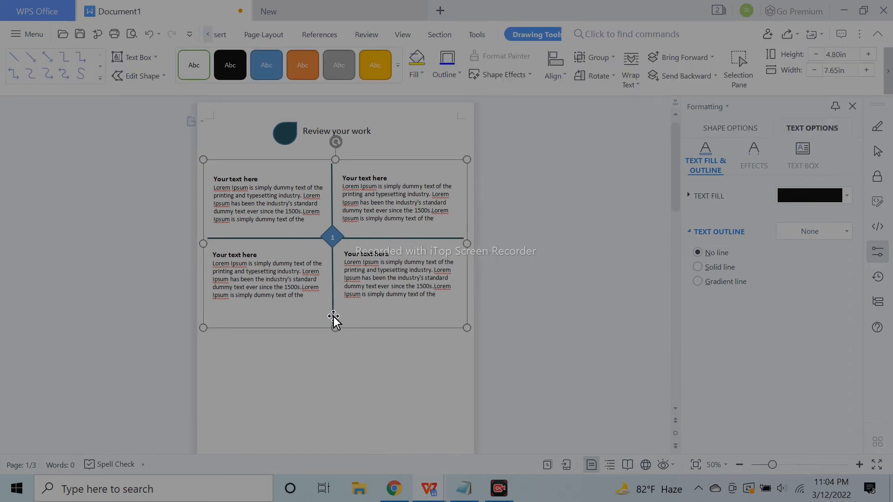
drag(333, 321, 334, 321)
click(365, 371)
click(366, 289)
click(392, 325)
Duplicate the four-box grid just below the original and nudge the copy down and left
drag(392, 330, 394, 403)
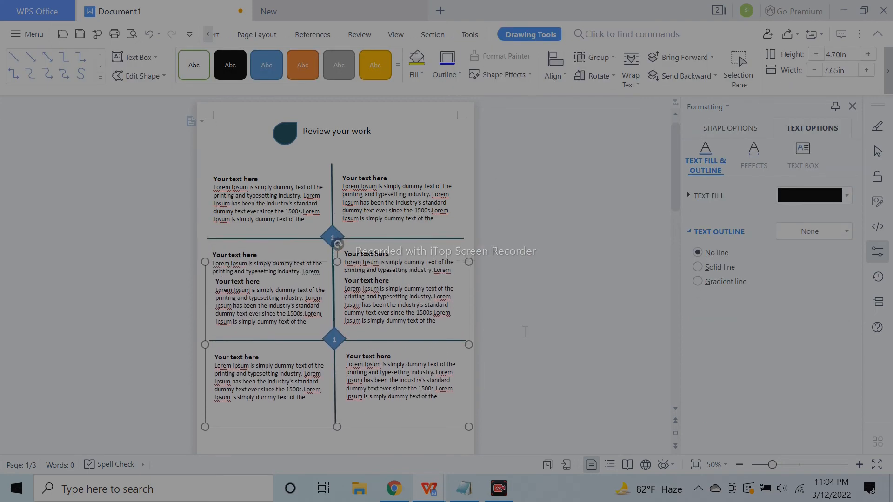
scroll(539, 332, down, 4)
key(Down)
key(Down)
key(Down)
key(Down)
key(Down)
key(Down)
key(Down)
key(Down)
key(Down)
key(Down)
key(Down)
key(Down)
key(Down)
key(Down)
key(Down)
key(Down)
key(Down)
key(Down)
key(Down)
key(Down)
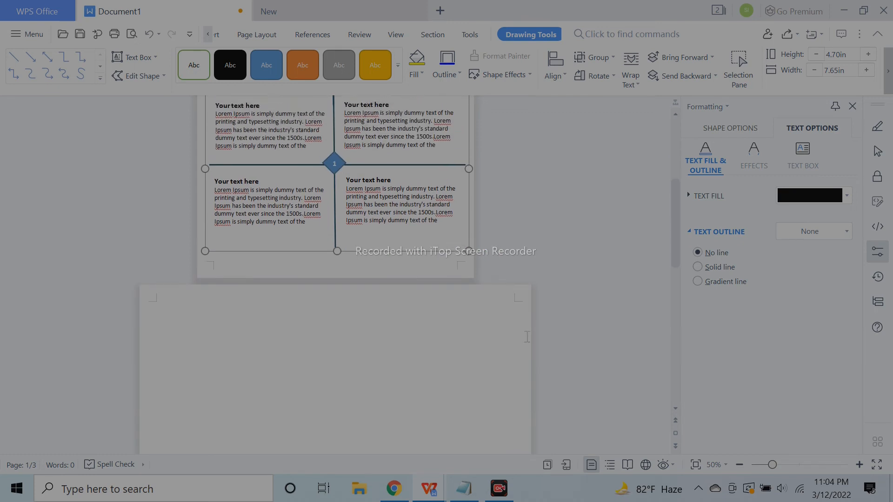
key(Left)
key(Left)
key(Left)
key(Down)
key(Down)
key(Down)
key(Down)
key(Down)
key(Down)
key(Down)
key(Down)
key(Down)
key(Down)
key(Down)
key(Down)
key(Down)
key(Down)
key(Down)
key(Down)
key(Down)
key(Down)
key(Down)
key(Down)
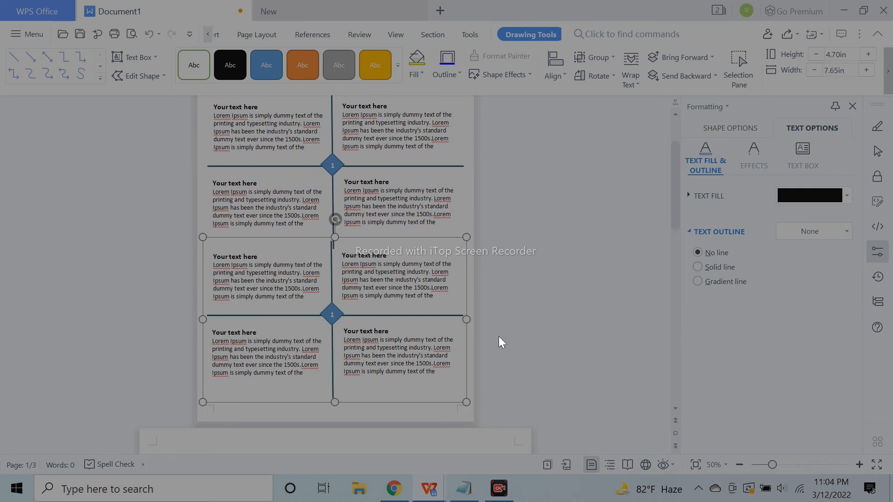
Realign the upper grid by nudging it left and back right
click(380, 198)
click(307, 254)
click(303, 215)
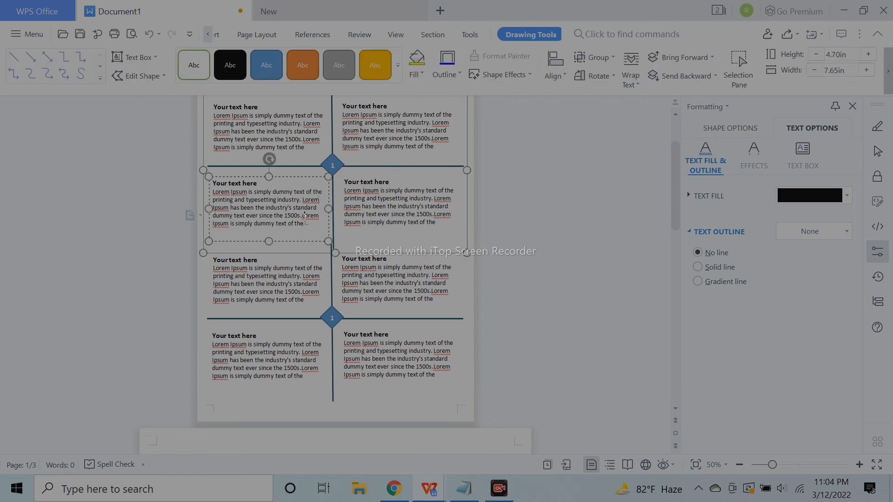
click(203, 141)
key(Left)
key(Left)
click(525, 236)
click(406, 232)
click(465, 153)
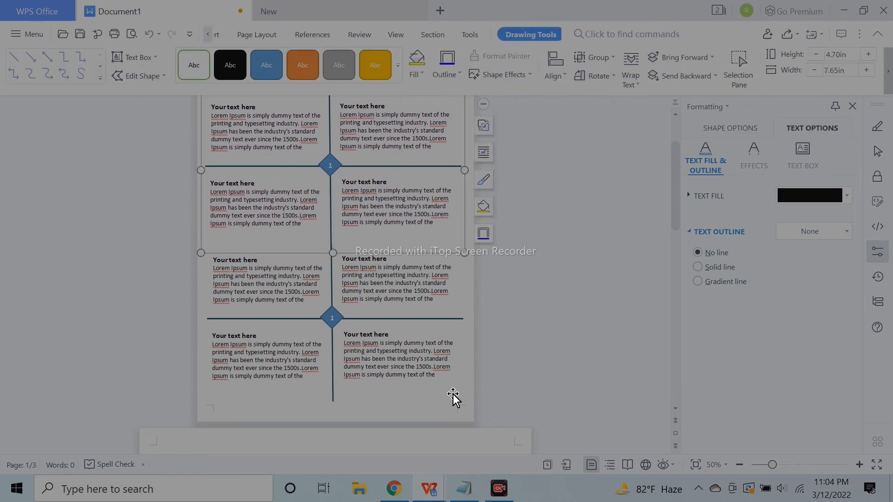
key(Right)
click(442, 412)
Nudge the lower grid further down
click(386, 375)
click(388, 411)
click(377, 375)
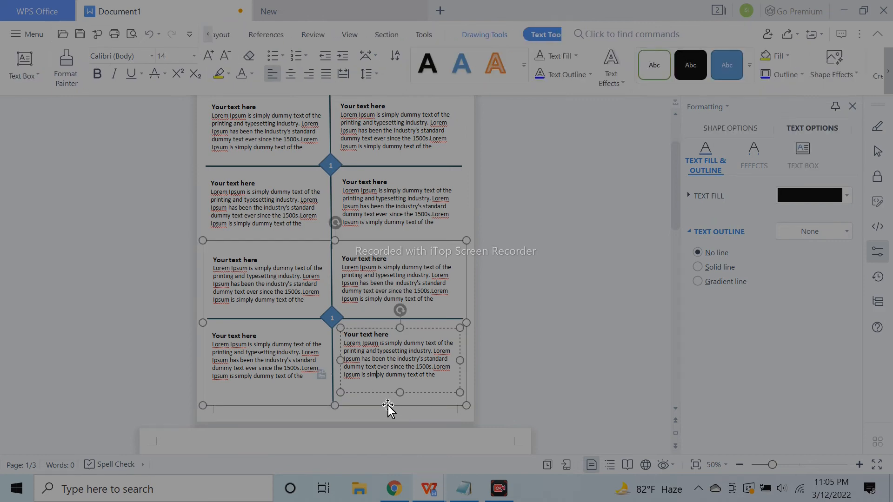
click(387, 405)
key(Down)
key(Down)
key(Down)
key(Down)
key(Down)
key(Down)
click(574, 382)
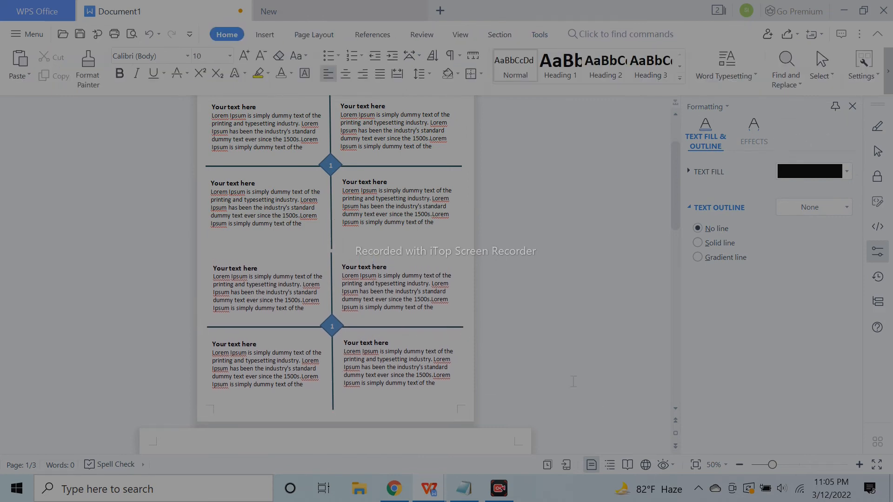
Change the lower grid's diamond label to 2
click(330, 321)
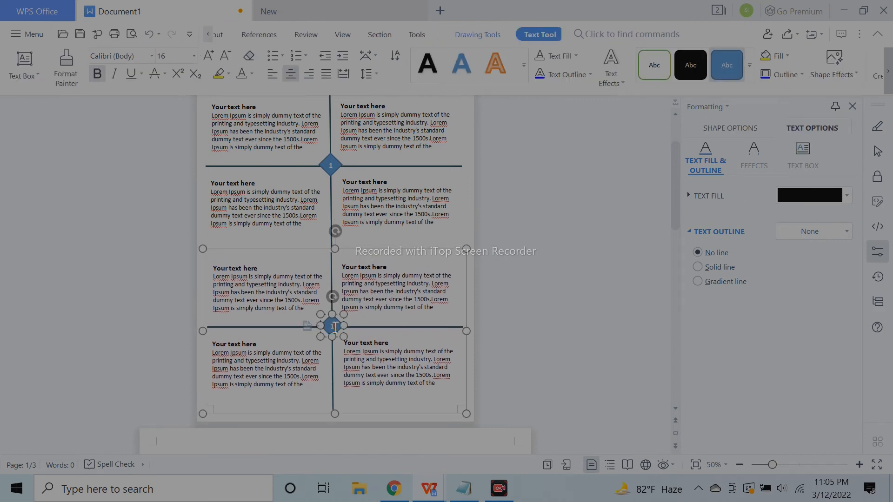
click(428, 399)
click(533, 276)
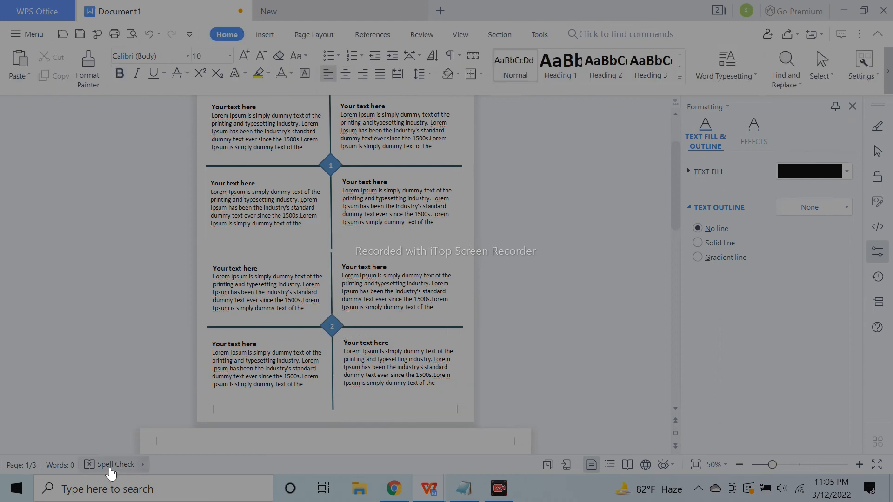
scroll(622, 346, up, 2)
click(424, 199)
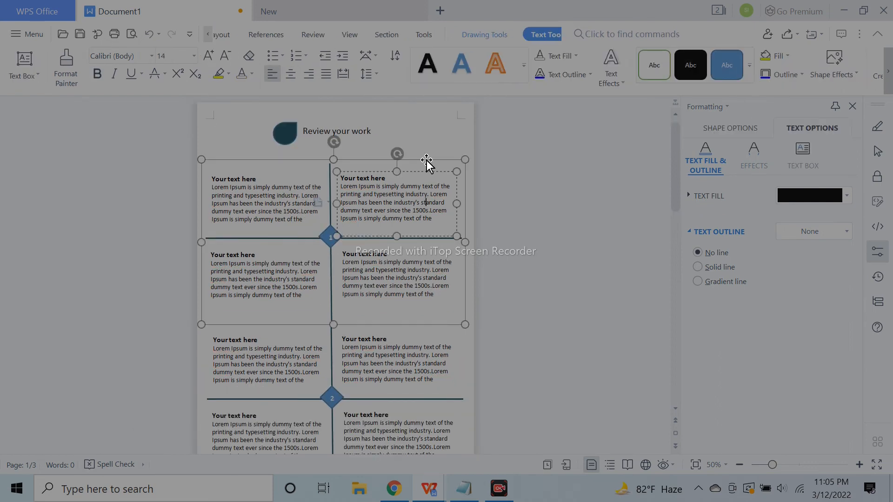
Nudge the upper grid up slightly
click(427, 160)
key(Up)
key(Up)
key(Up)
key(Up)
key(Up)
key(Up)
click(621, 354)
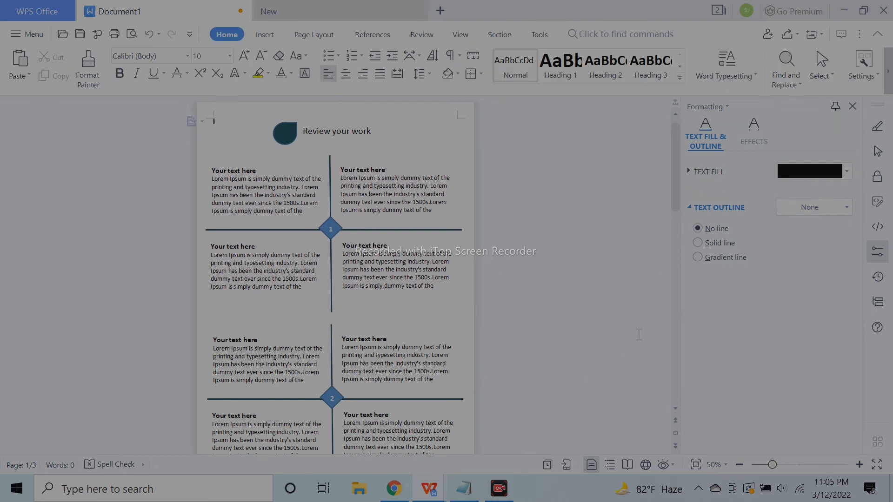
scroll(616, 337, down, 5)
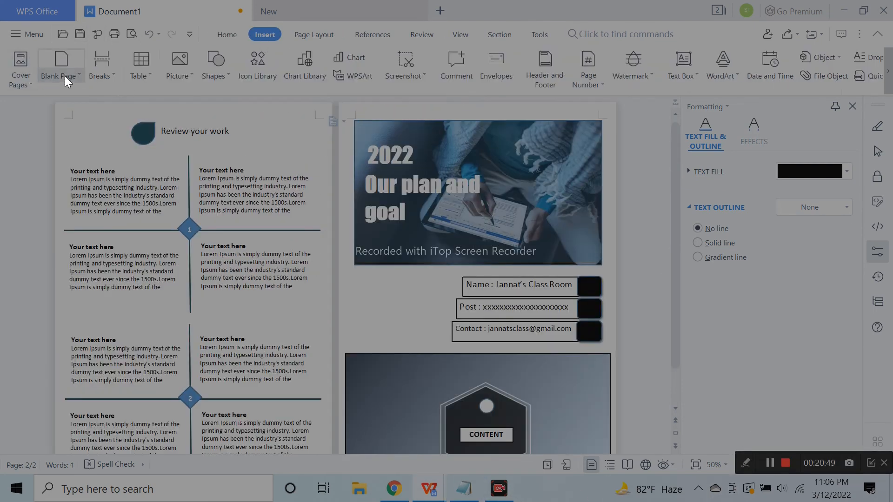
Insert a blank page after the review page and view it at 50%
click(65, 76)
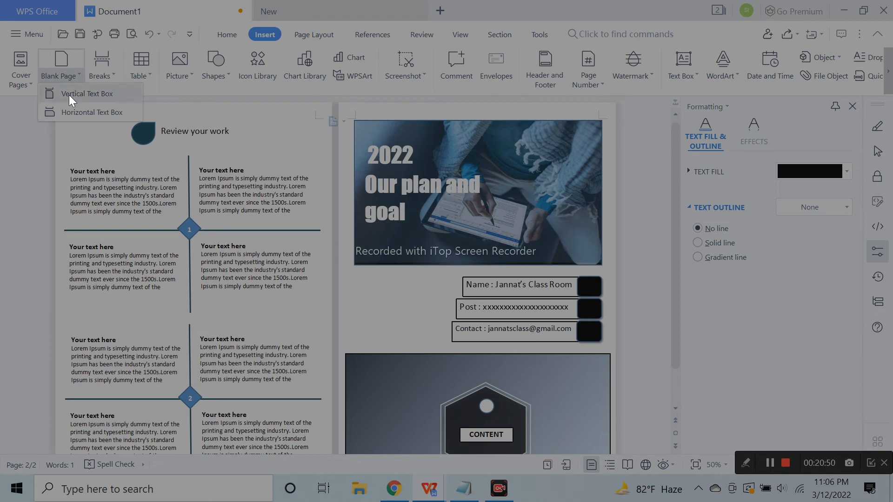
click(69, 95)
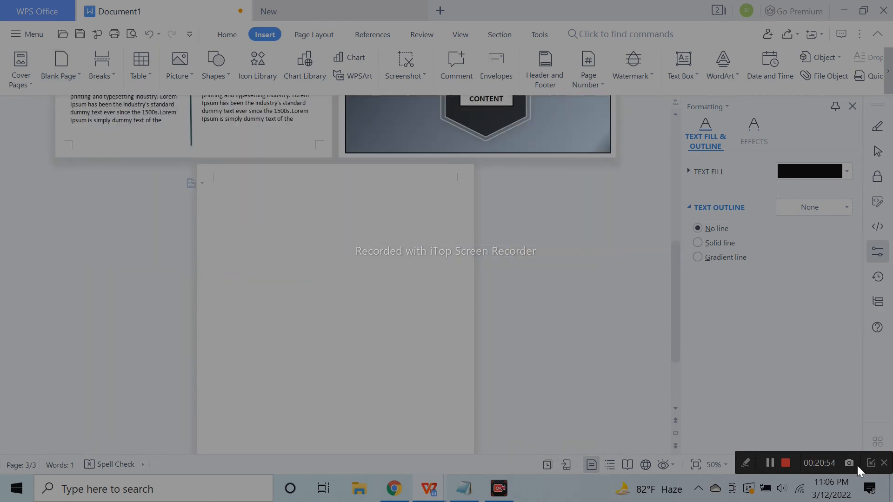
click(859, 464)
click(859, 464)
click(859, 464)
click(738, 465)
click(739, 464)
click(738, 464)
scroll(407, 380, down, 3)
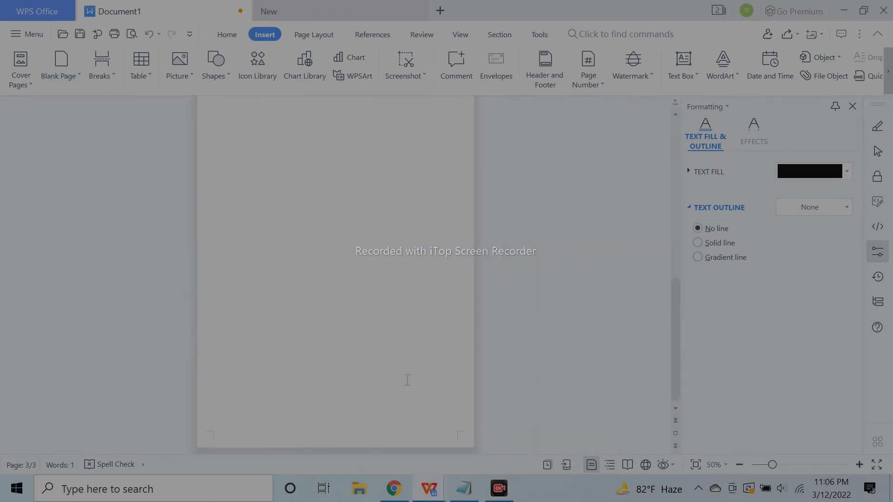
scroll(356, 307, up, 3)
Draw a text box near the top of page 3 for the heading
click(226, 36)
click(265, 35)
click(188, 72)
click(210, 80)
click(246, 124)
drag(259, 165, 421, 189)
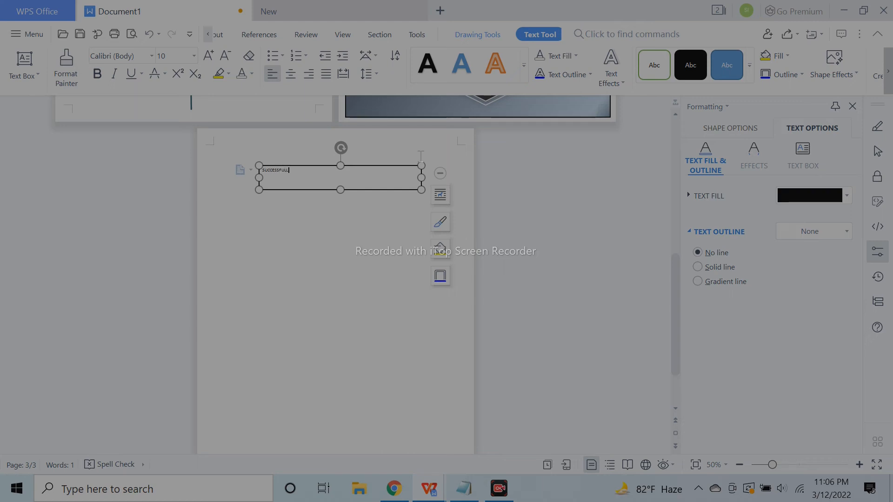
Make the SUCCESSFULL STORY heading centred 26-pt Impact, move it higher, and remove its border
click(194, 57)
click(186, 284)
click(798, 464)
key(ctrl+e)
click(364, 293)
click(194, 57)
click(151, 56)
click(146, 110)
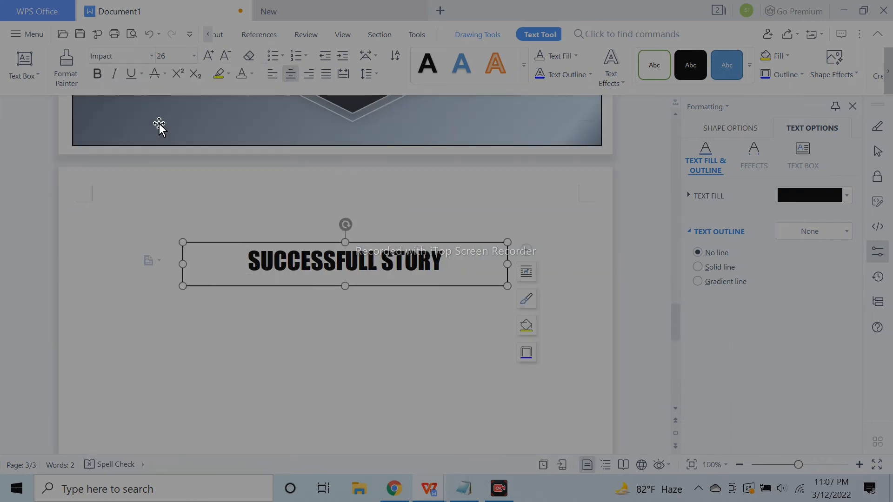
drag(481, 244, 481, 207)
click(724, 132)
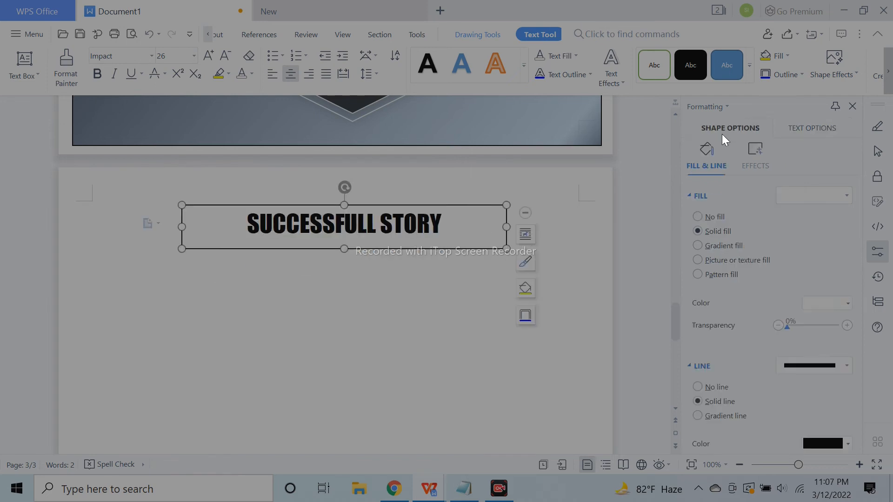
click(717, 327)
click(570, 325)
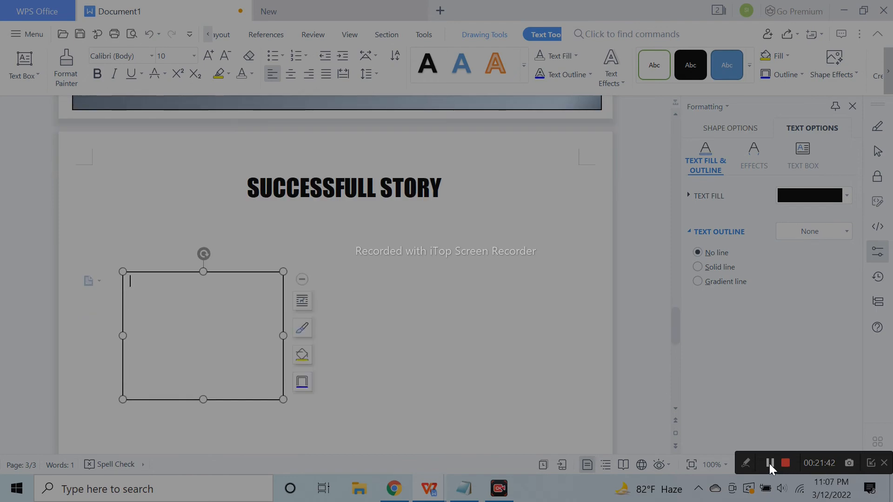
Draw a wide rectangle strip below the picture box
drag(281, 399, 279, 381)
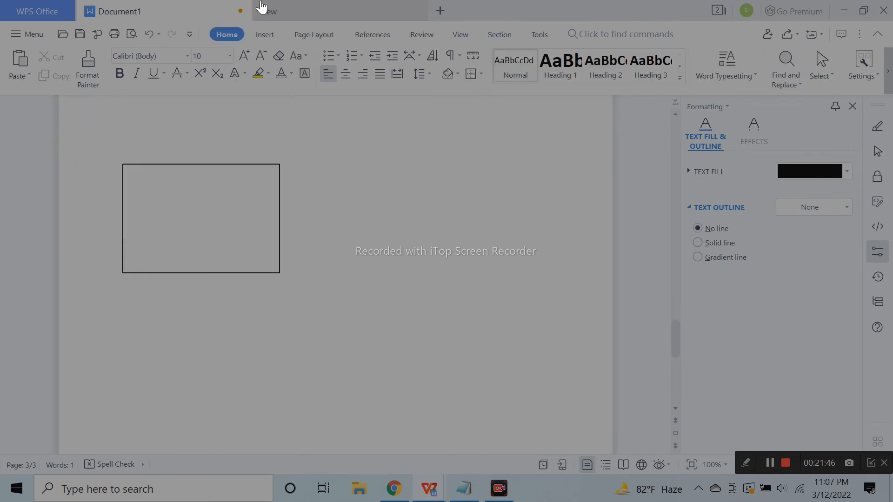
click(264, 32)
click(216, 74)
click(246, 86)
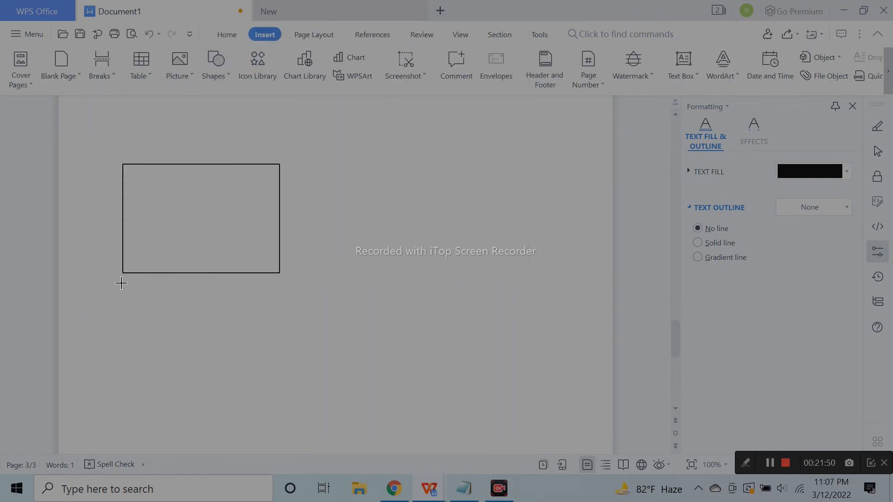
click(216, 65)
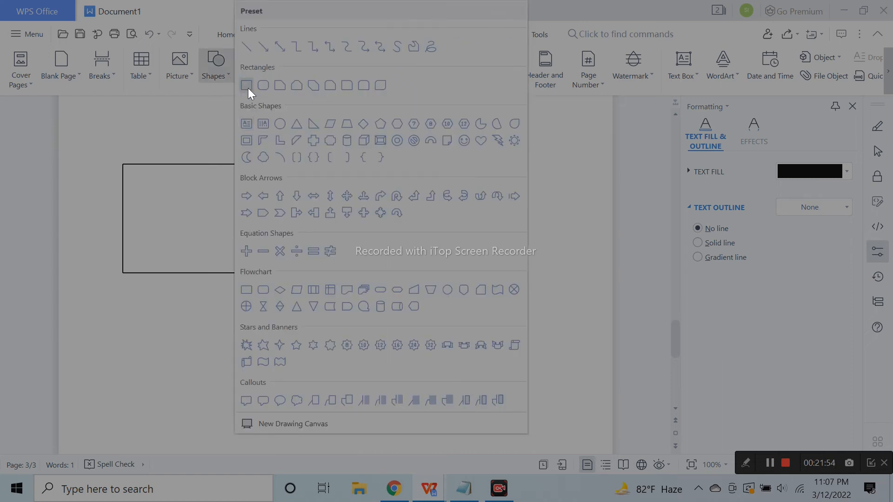
click(246, 86)
mouse_move(136, 301)
mouse_down()
mouse_move(297, 313)
mouse_move(262, 342)
mouse_up()
Copy the strip beneath itself and stretch the copy taller as a description box
drag(203, 342, 203, 409)
click(209, 385)
click(275, 310)
click(381, 195)
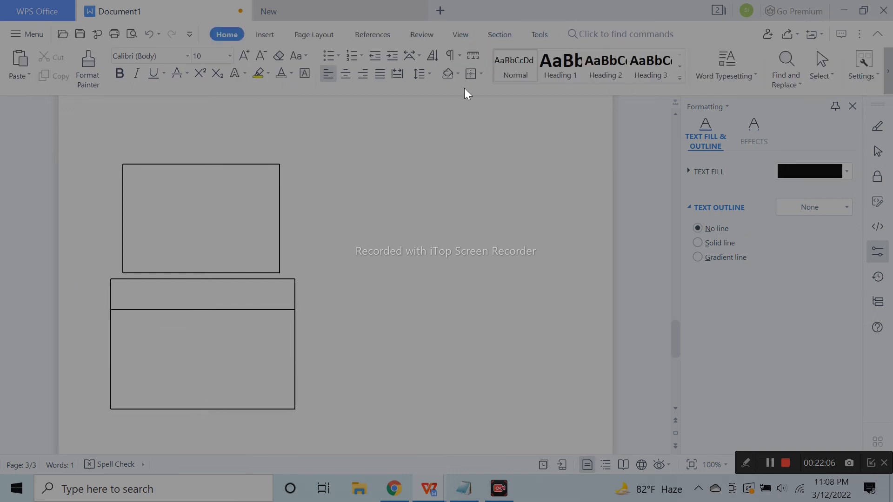
click(280, 173)
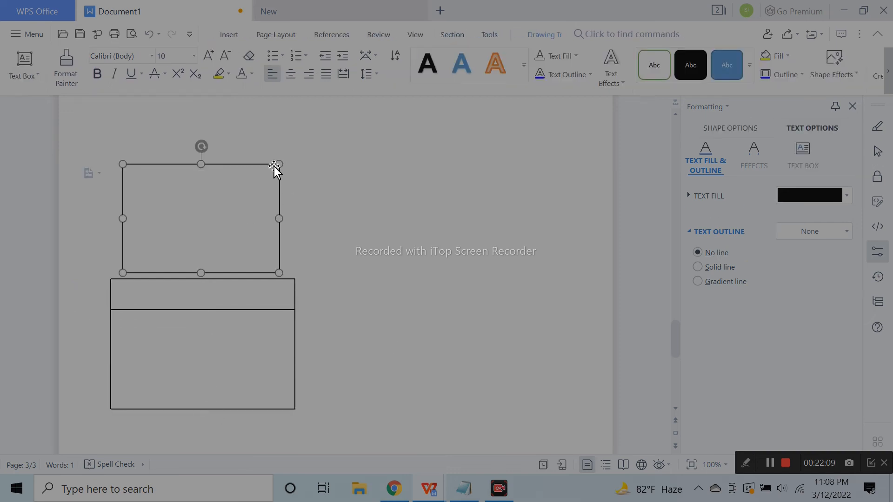
click(235, 302)
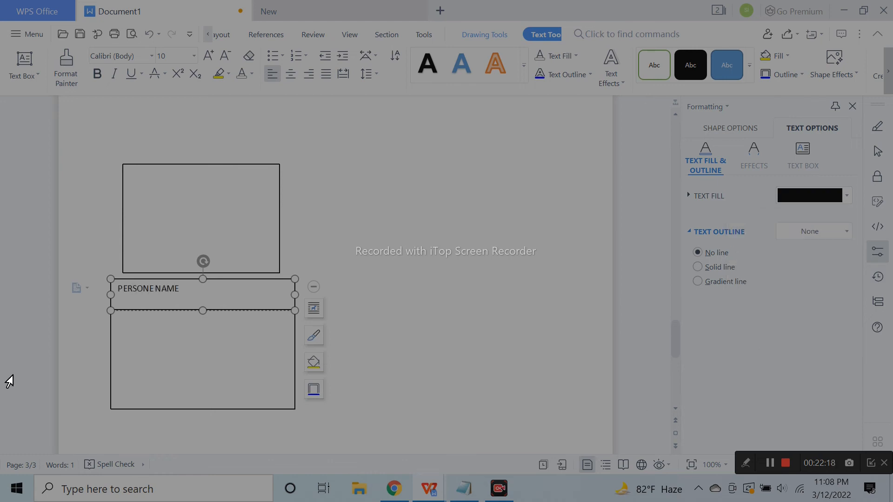
Enlarge the PERSONE NAME text to size 14 and centre it in the strip
triple_click(214, 292)
click(208, 56)
click(208, 56)
click(290, 74)
click(399, 238)
Paste Lorem Ipsum text from Notepad into the description box and shorten the box to fit
click(239, 364)
click(464, 488)
drag(452, 164, 691, 164)
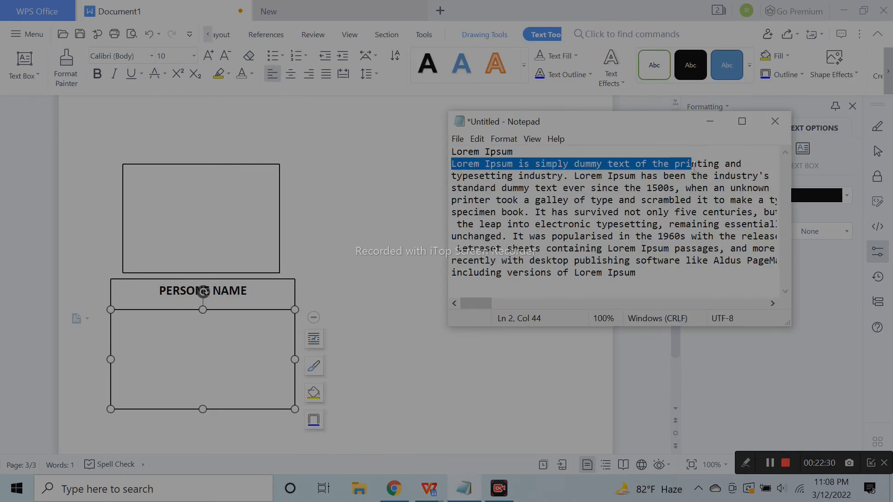
key(ctrl+c)
click(244, 354)
key(ctrl+v)
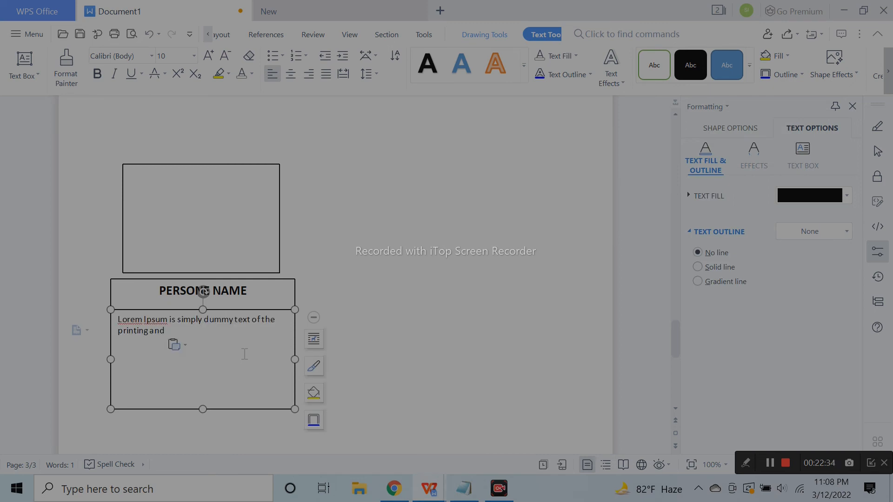
key(ctrl+v)
key(ctrl+v)
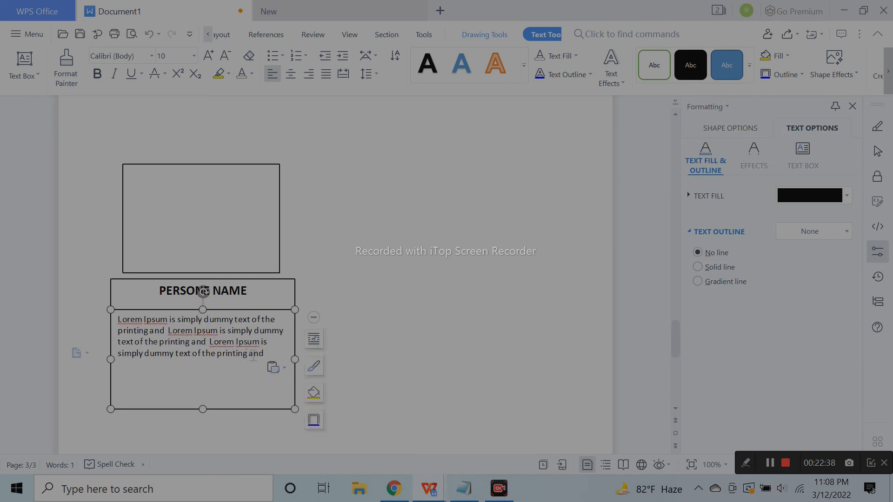
drag(203, 409, 205, 380)
click(413, 343)
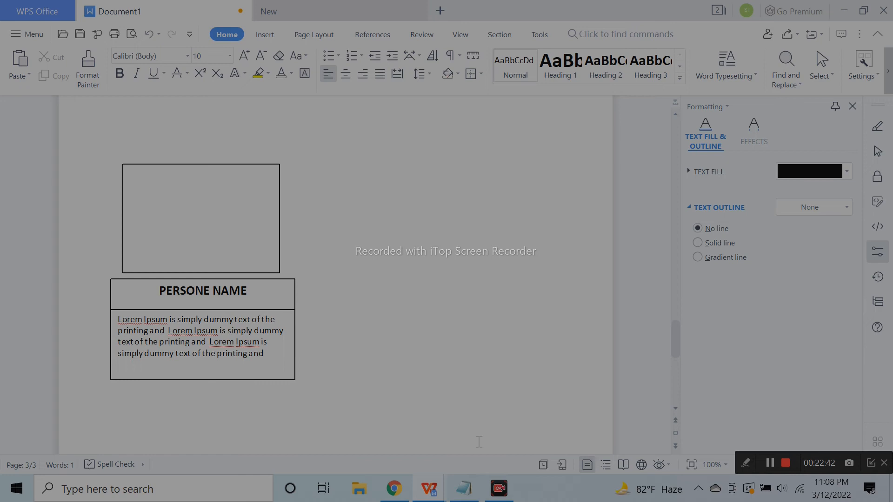
Remove the name strip's outline and give it a dark teal fill
click(259, 283)
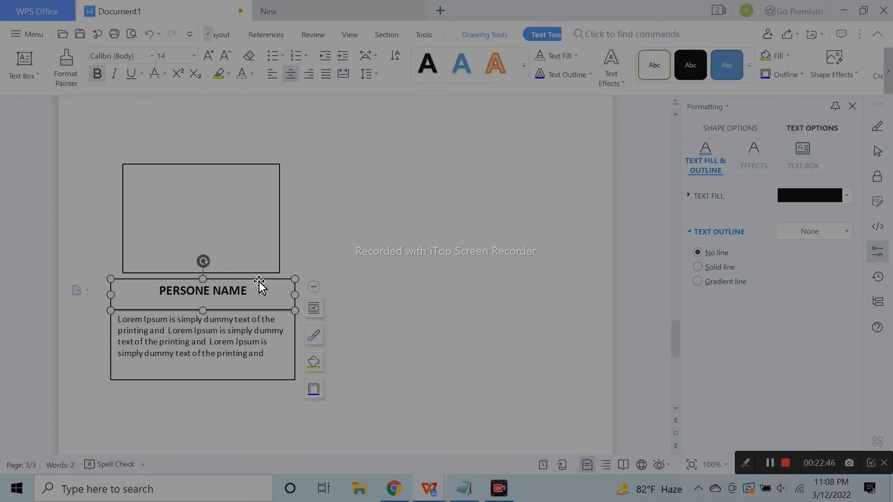
click(727, 124)
scroll(818, 370, down, 2)
click(825, 366)
click(771, 196)
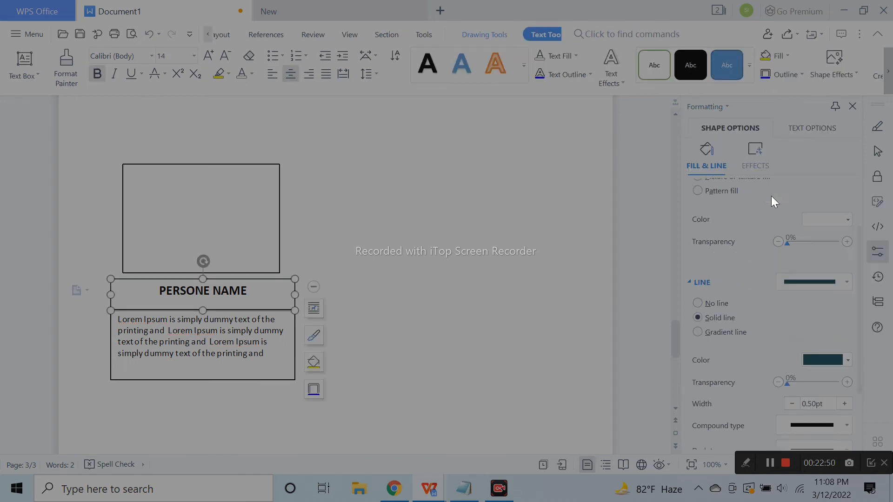
click(721, 304)
click(487, 311)
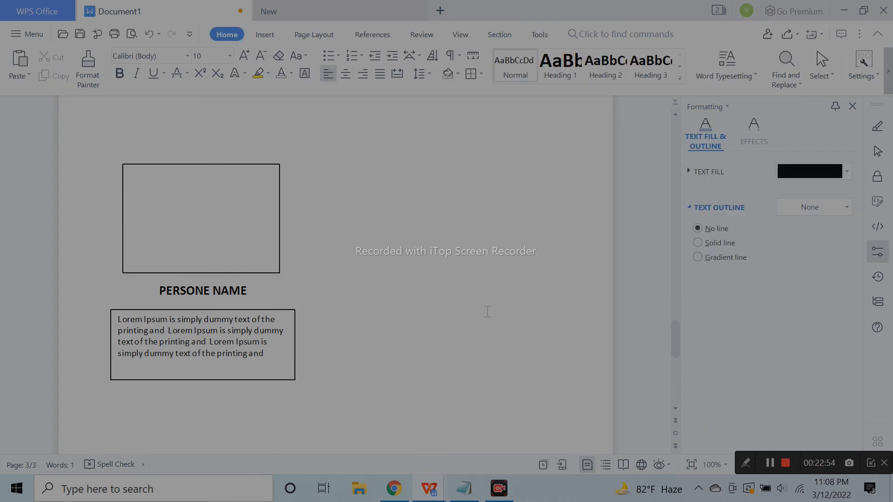
click(240, 286)
click(261, 279)
click(731, 130)
click(833, 302)
Fill the name strip dark teal and make its text white at size 16
click(768, 138)
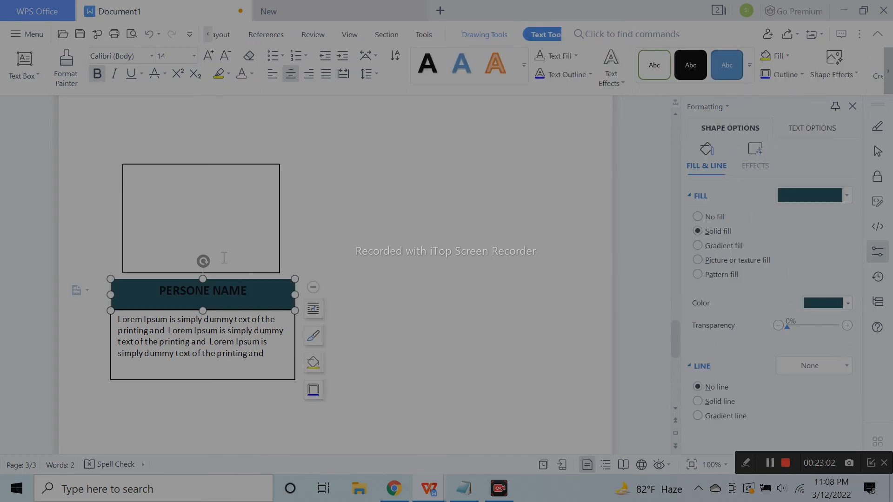
click(247, 73)
click(209, 56)
click(306, 331)
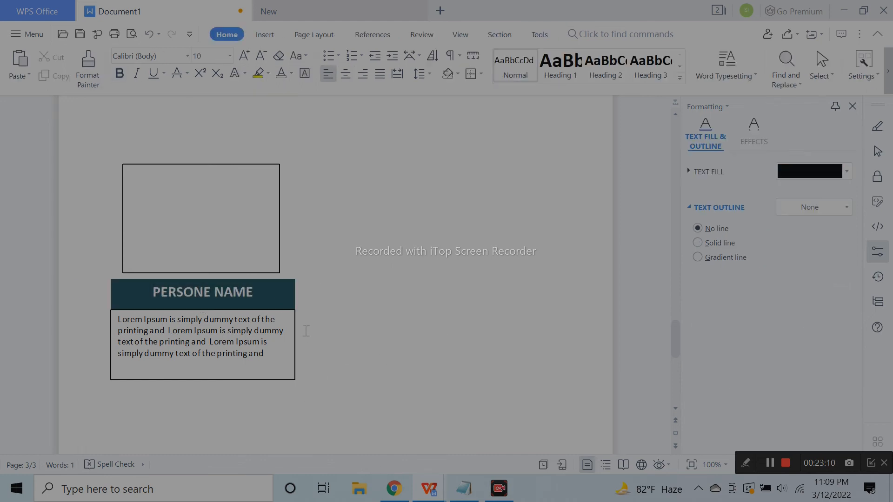
Give the name strip an outer drop shadow preset
click(280, 283)
click(810, 133)
click(725, 125)
click(755, 162)
click(813, 196)
click(796, 268)
Set the shadow distance to 4pt and increase its blur for a softer shadow
click(378, 299)
click(278, 298)
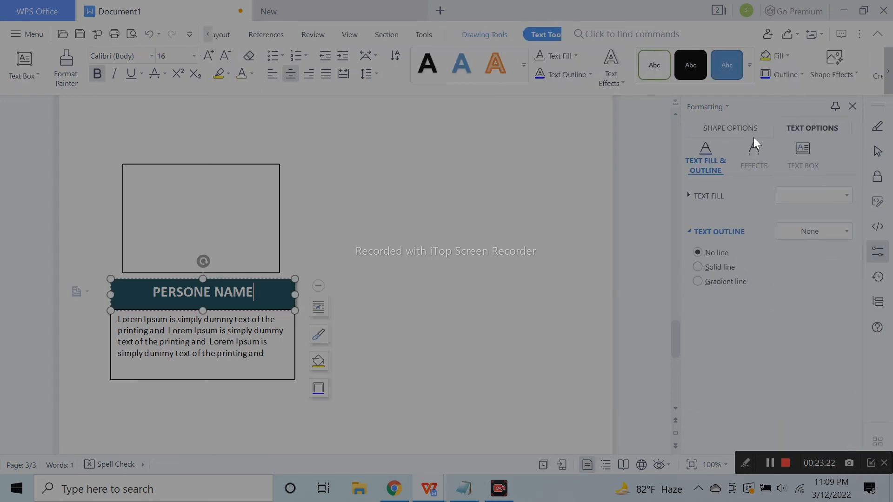
click(730, 127)
drag(791, 314, 797, 290)
click(845, 309)
click(845, 308)
click(777, 310)
click(488, 242)
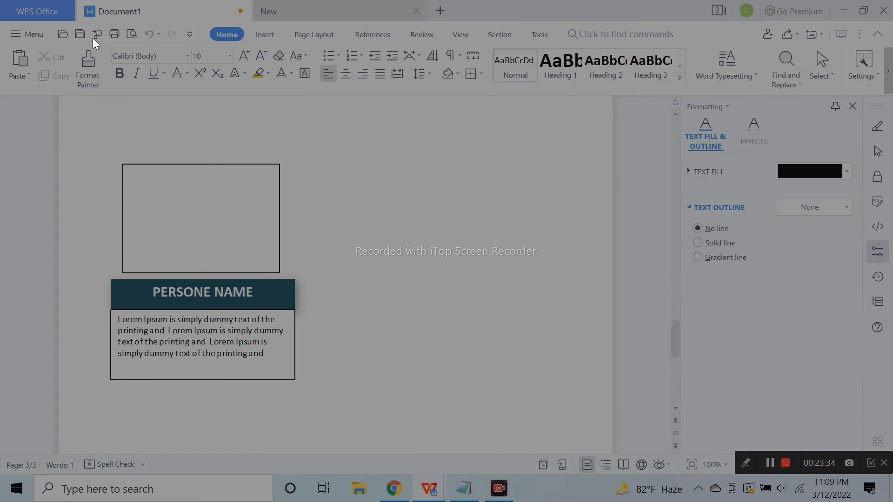
Nudge the description box's left and right edges so the Lorem Ipsum text rewraps onto five lines
click(247, 337)
drag(111, 346, 113, 346)
click(319, 361)
click(224, 343)
drag(295, 345, 292, 344)
click(370, 344)
click(155, 353)
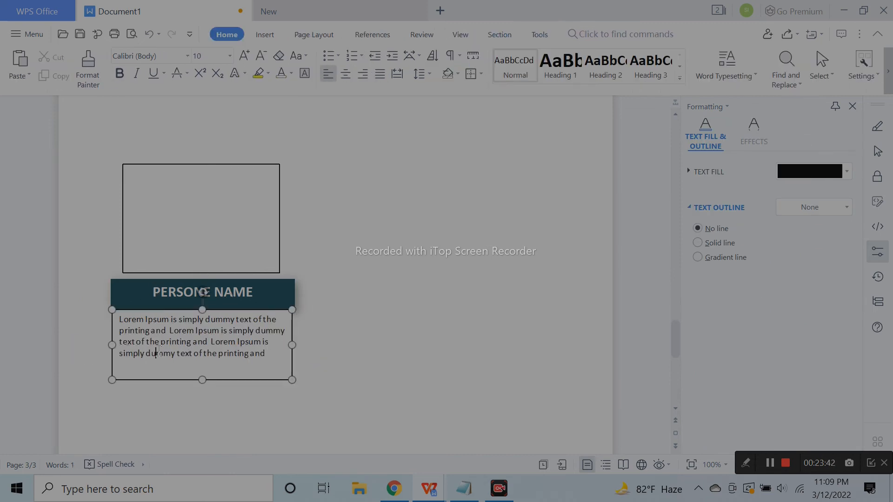
drag(113, 346, 115, 346)
click(296, 344)
click(116, 347)
click(190, 345)
Select the empty picture rectangle to edit its shape settings
click(260, 299)
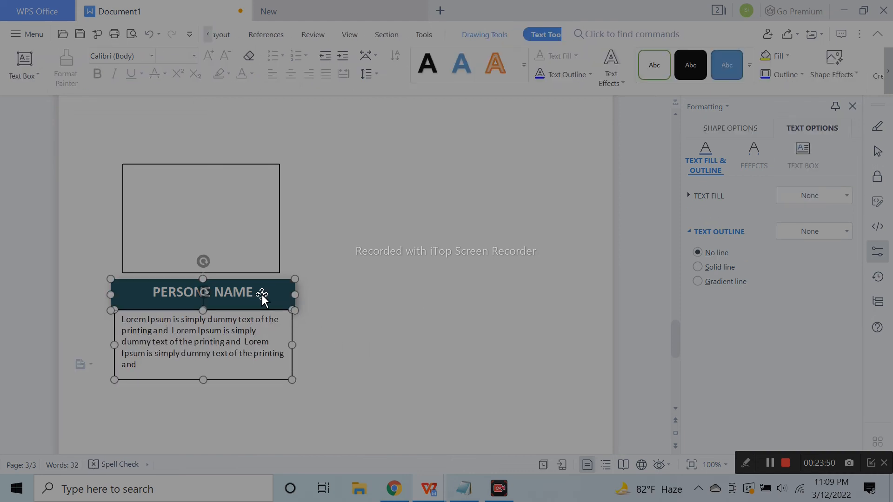
click(200, 211)
click(730, 127)
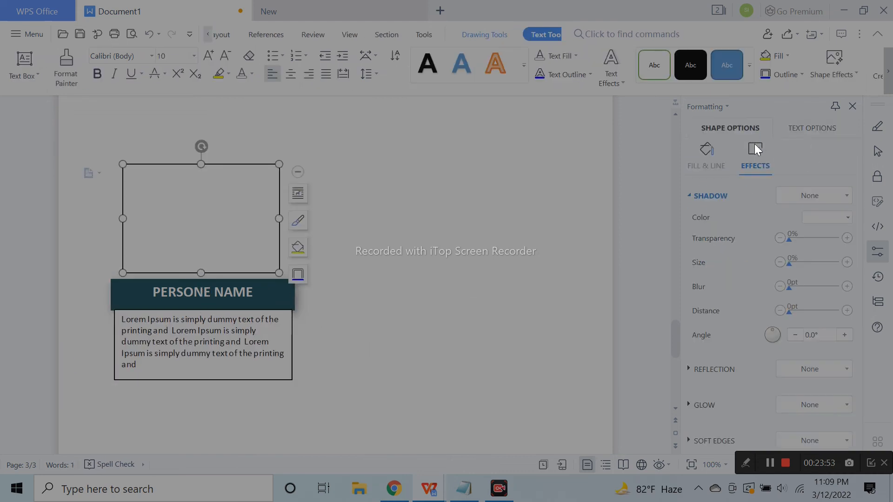
Give the empty rectangle a picture fill showing the tablet photo
click(716, 161)
click(826, 304)
click(728, 259)
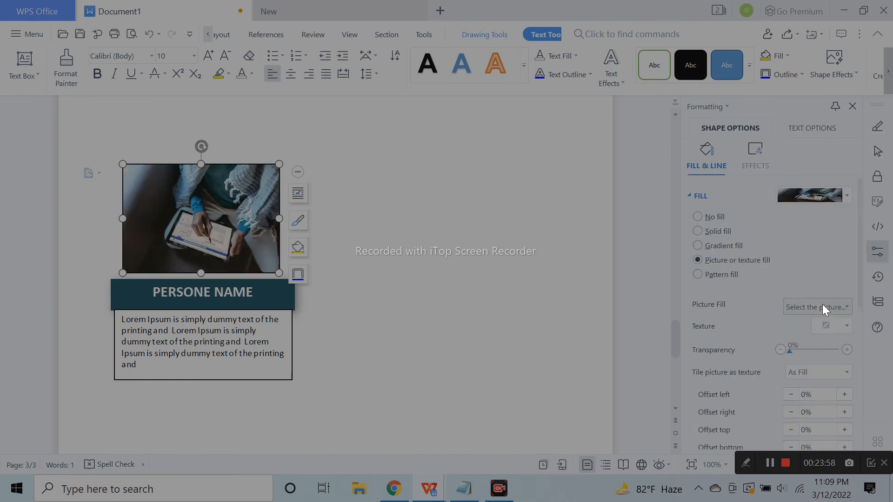
click(484, 269)
click(243, 257)
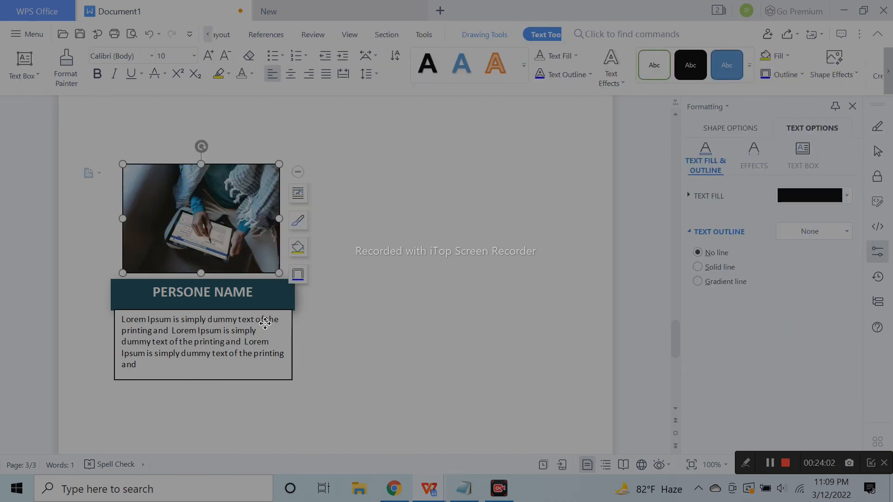
Group the photo with the name bar and description into one card
click(262, 305)
ctrl+click(249, 218)
click(303, 127)
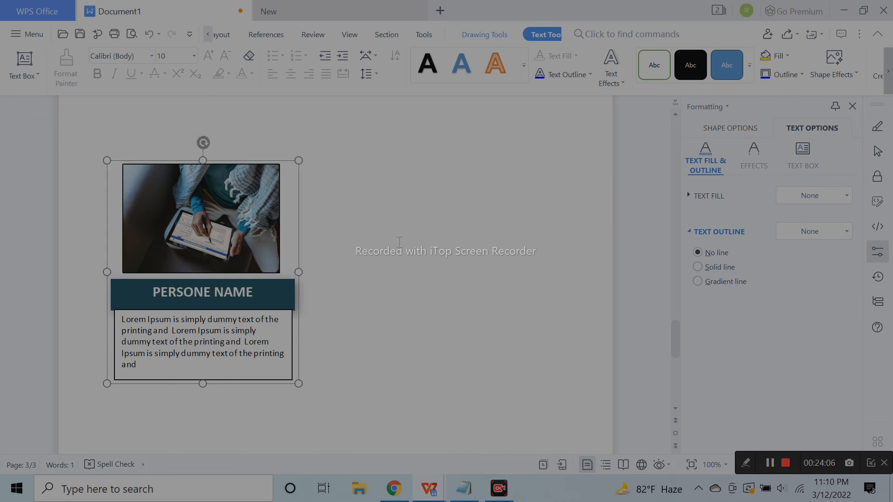
click(400, 242)
Zoom to 80% and move the card up beneath the SUCCESSFULL STORY heading
click(739, 465)
click(269, 217)
drag(269, 218, 267, 184)
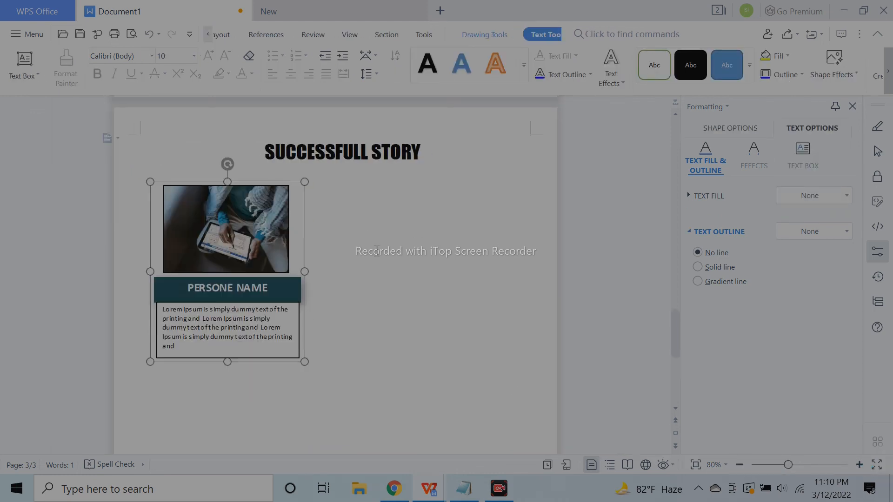
click(306, 249)
click(272, 242)
Copy the card into the right, lower-left and lower-right slots for a two-by-two grid
drag(305, 261, 504, 263)
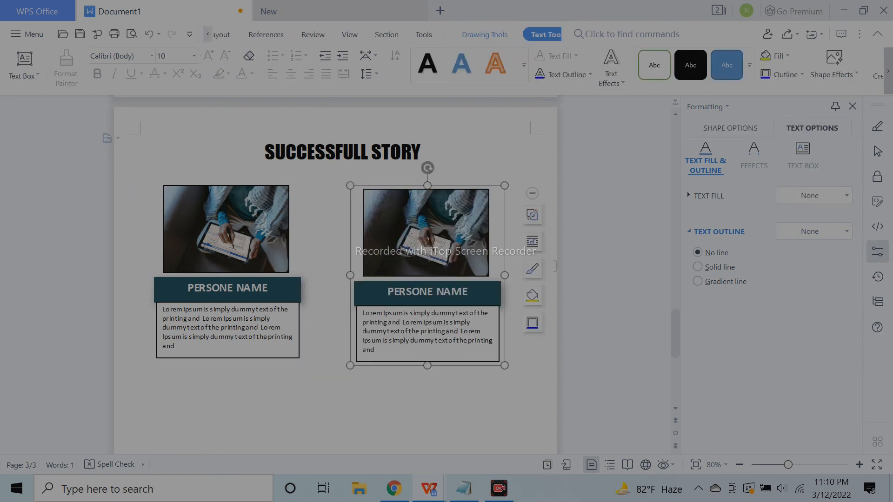
click(501, 281)
scroll(501, 280, down, 3)
scroll(501, 281, down, 3)
click(272, 148)
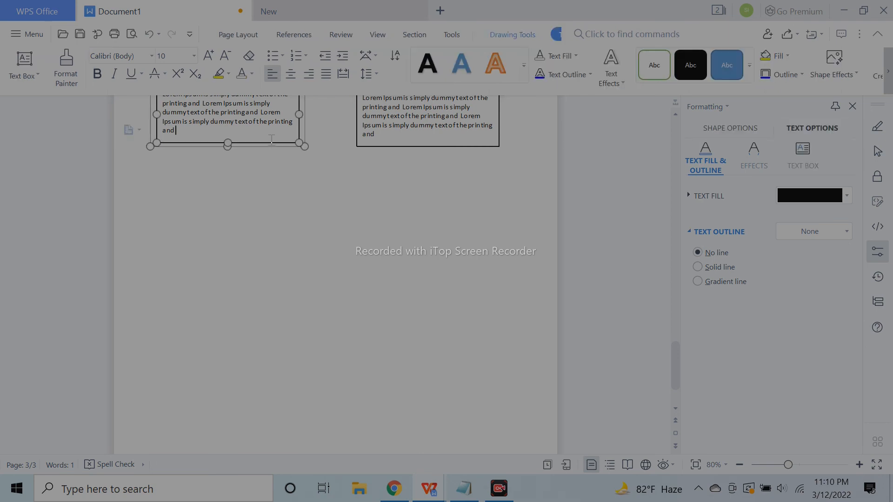
drag(273, 148, 274, 409)
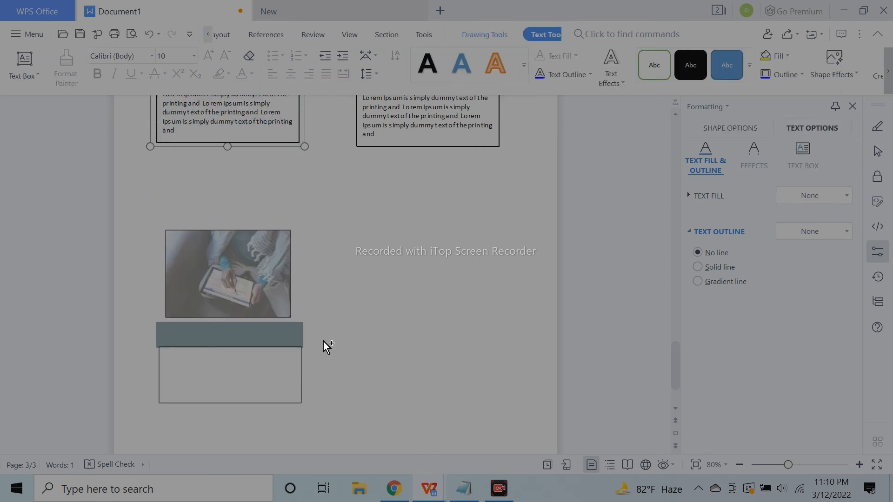
scroll(325, 338, up, 3)
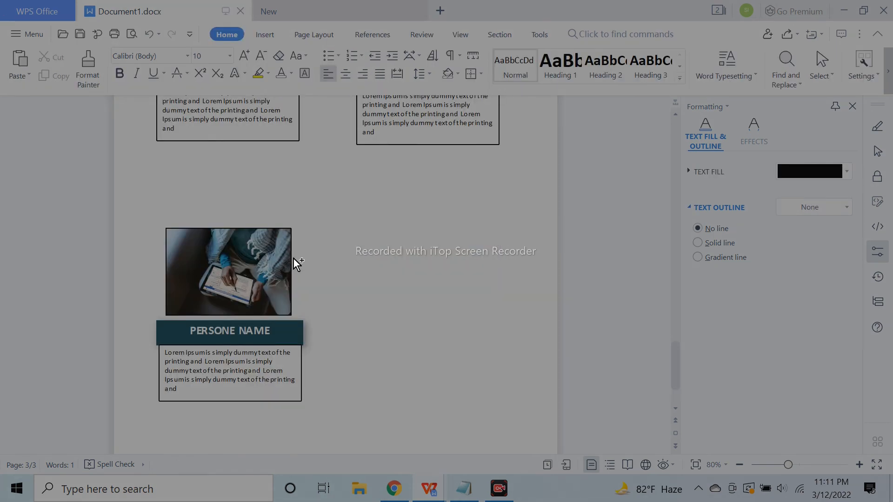
drag(292, 257, 505, 268)
scroll(505, 269, up, 3)
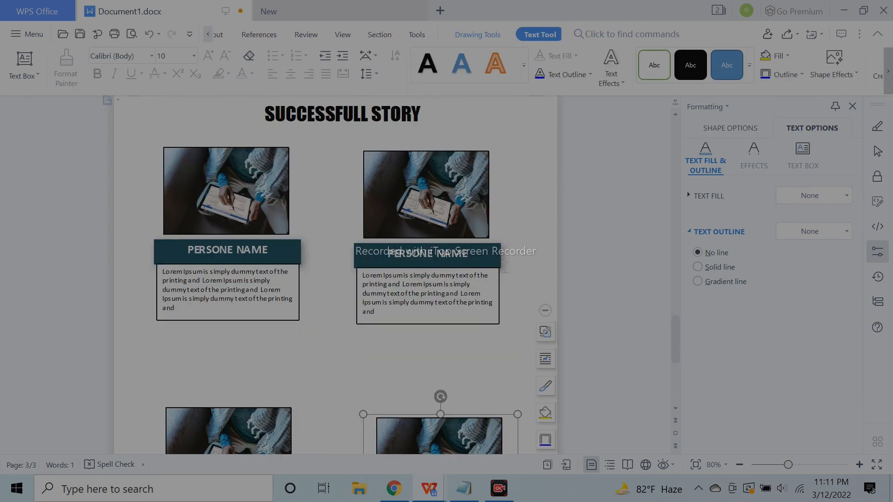
scroll(470, 262, down, 5)
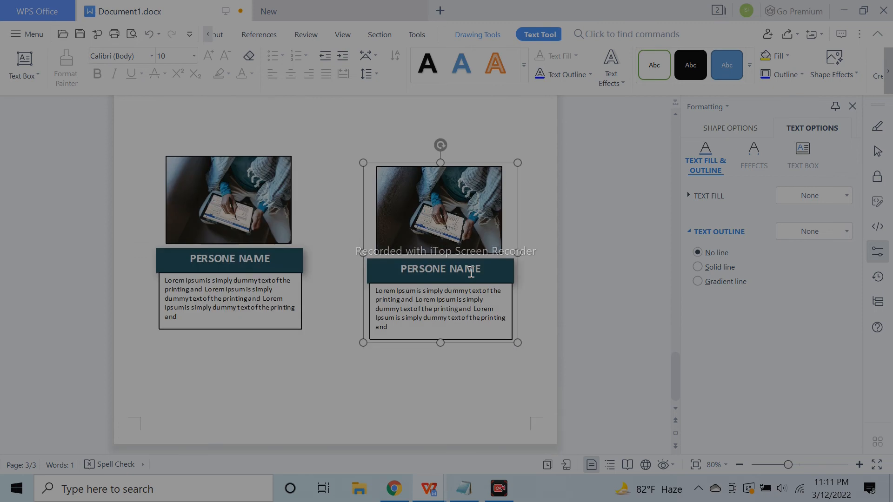
scroll(471, 273, up, 5)
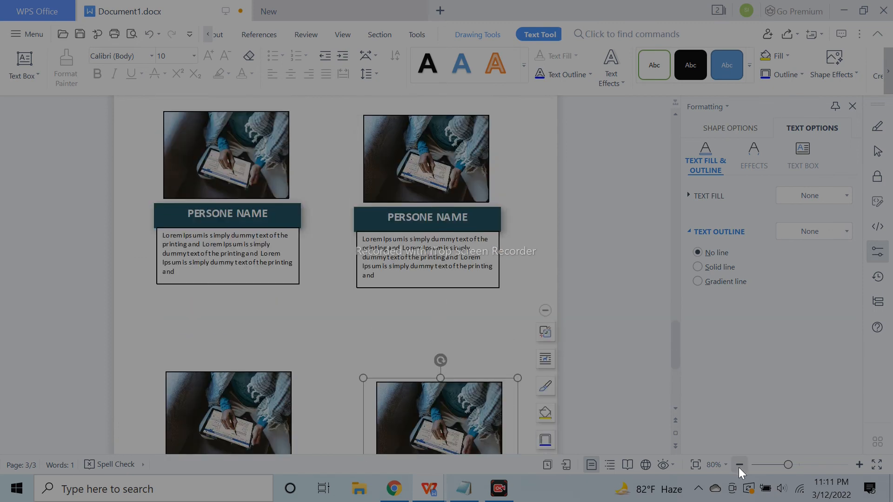
Zoom out further and nudge the two top cards so they sit level
click(739, 466)
click(738, 465)
click(267, 195)
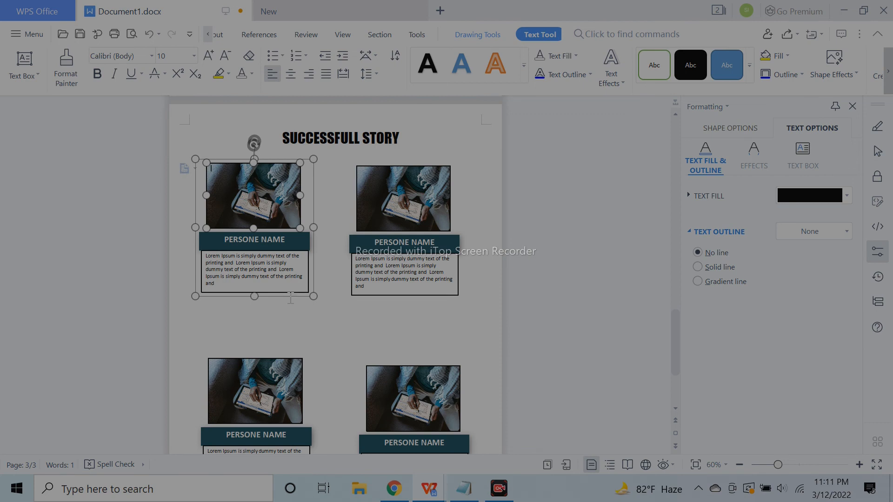
drag(292, 296, 296, 312)
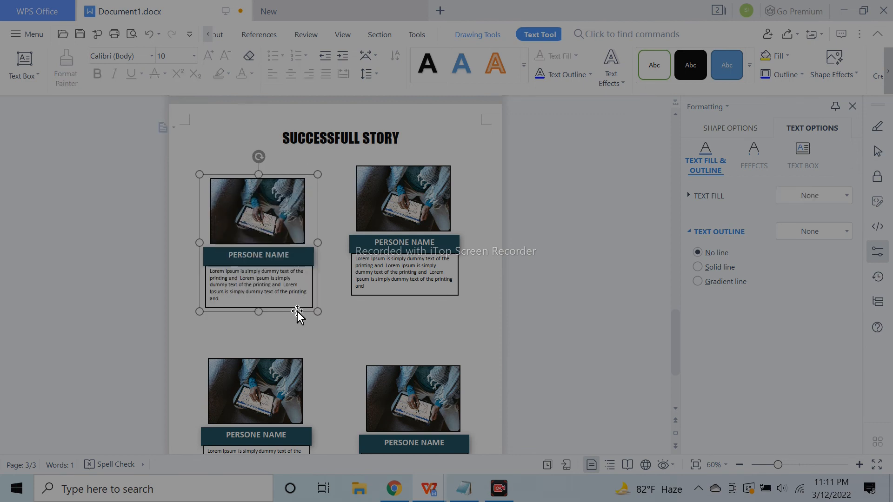
click(419, 304)
click(425, 298)
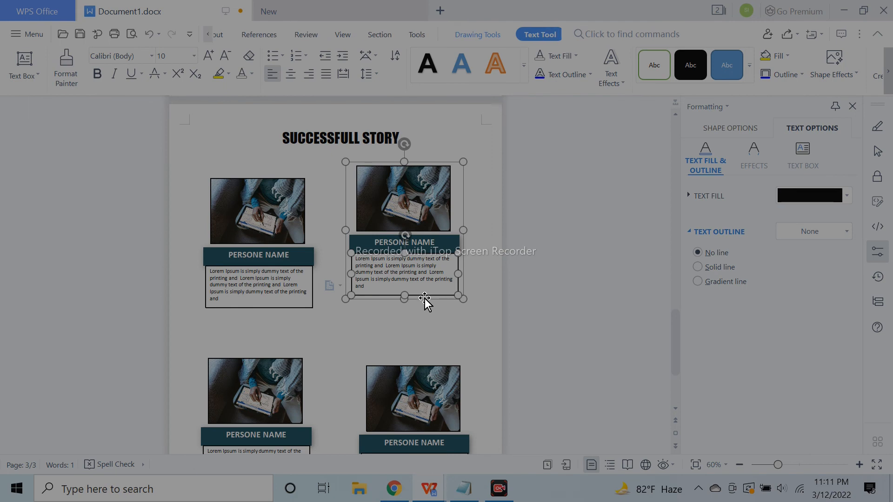
drag(425, 300, 430, 313)
click(547, 309)
Delete the lower-left and lower-right cards
scroll(543, 295, down, 3)
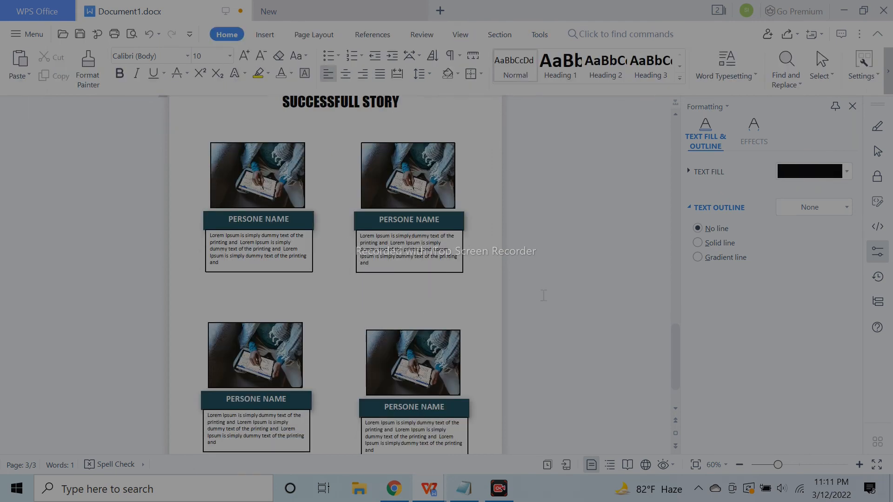
click(290, 281)
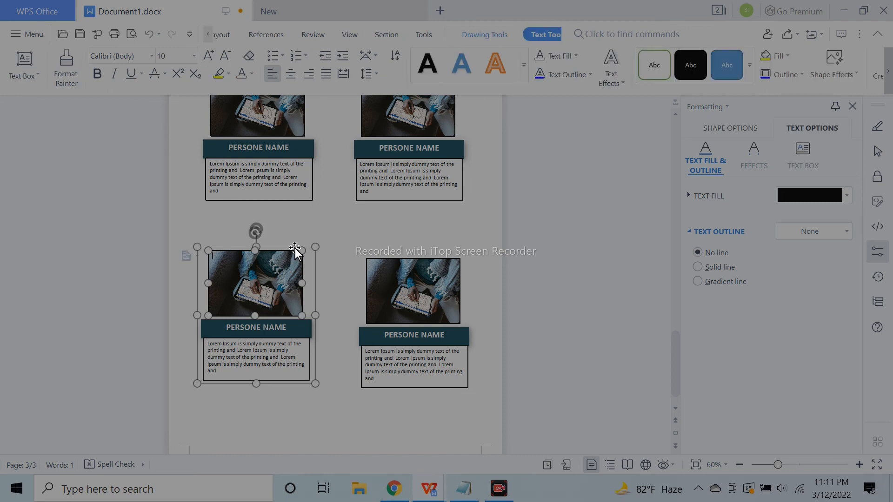
key(Delete)
scroll(295, 251, up, 2)
click(396, 341)
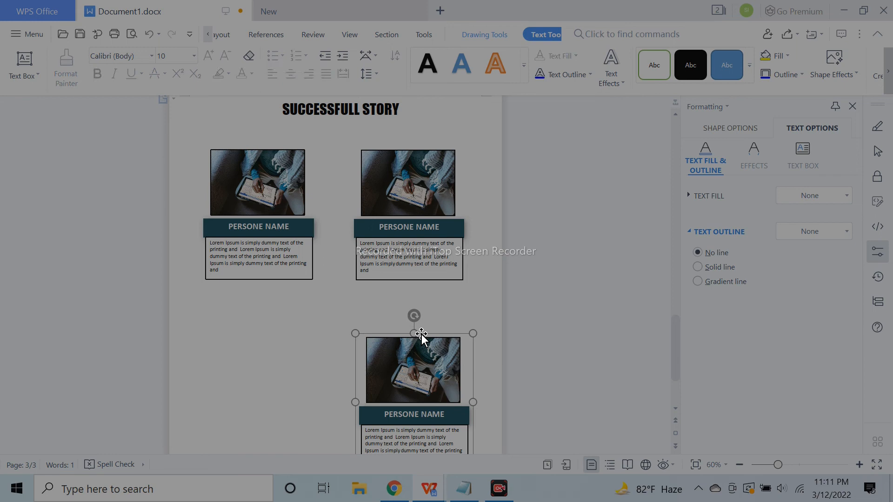
key(Delete)
At 100% zoom, enlarge both remaining top cards to matching sizes
click(389, 257)
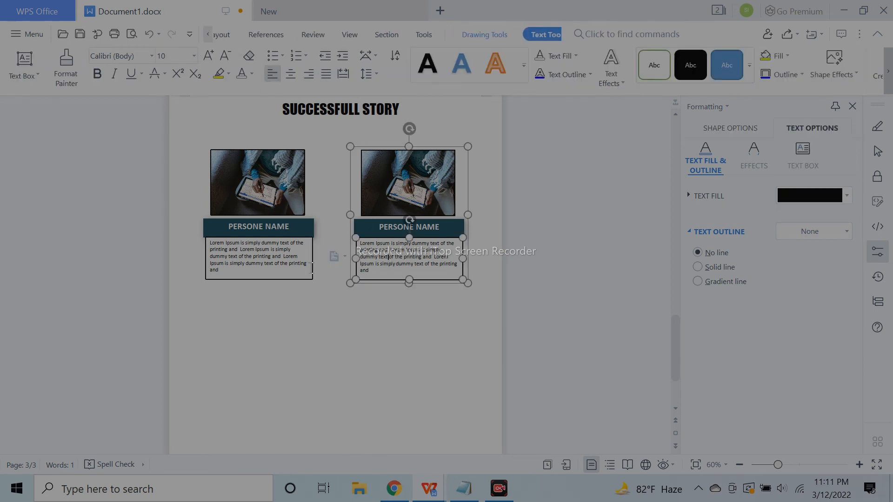
click(805, 467)
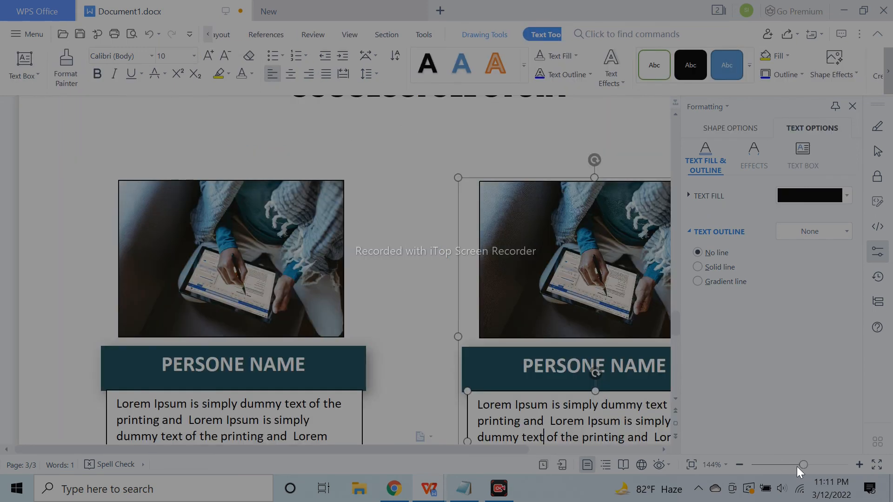
click(235, 311)
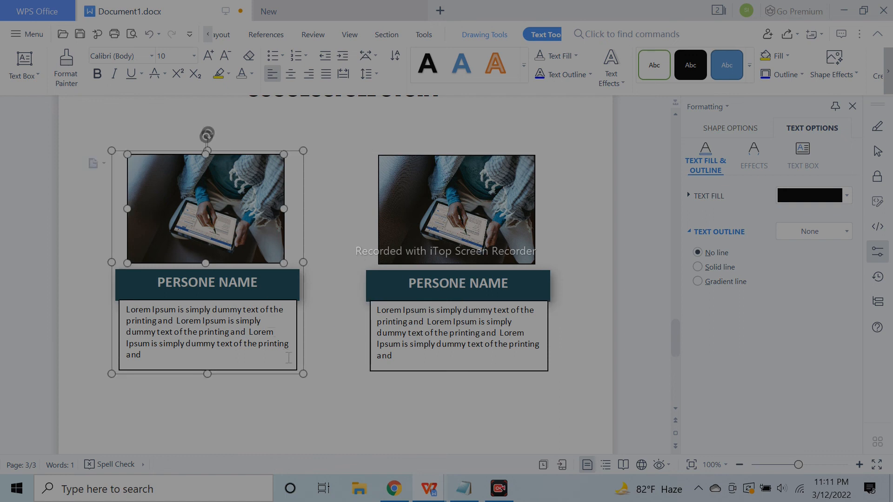
drag(303, 375, 354, 391)
click(458, 283)
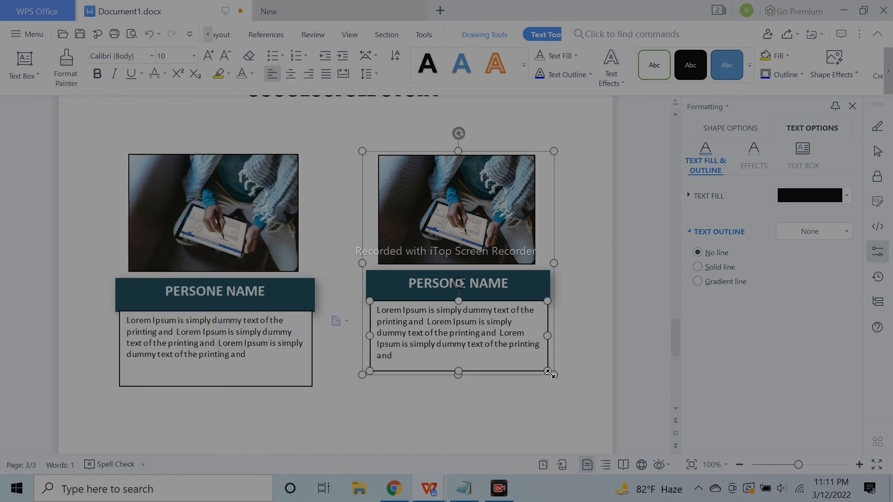
drag(555, 379, 575, 391)
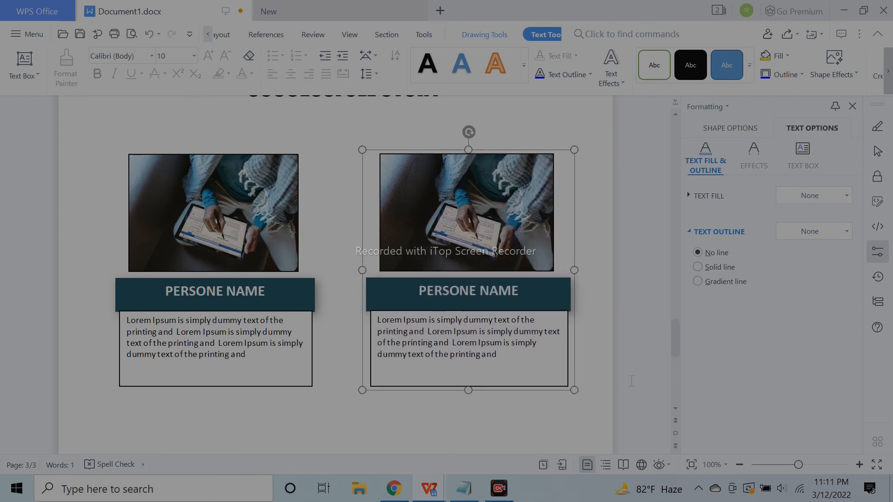
click(592, 356)
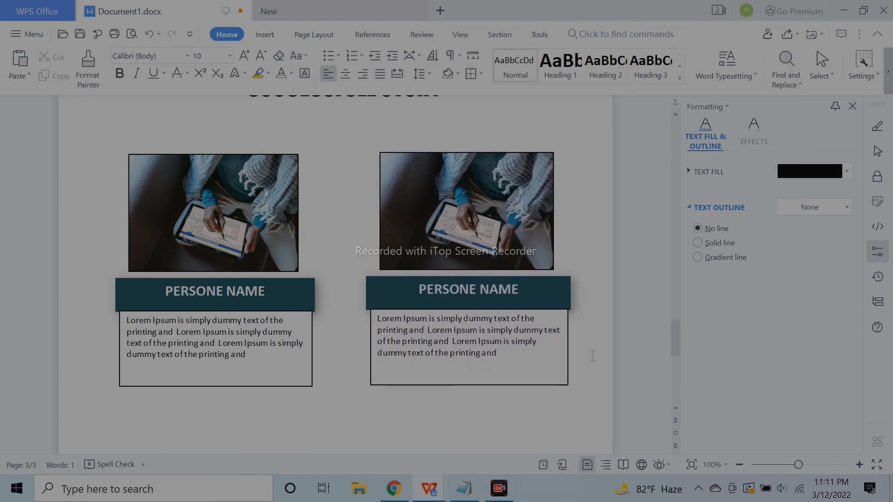
Select both top cards together and group them as one pair
click(525, 239)
click(256, 219)
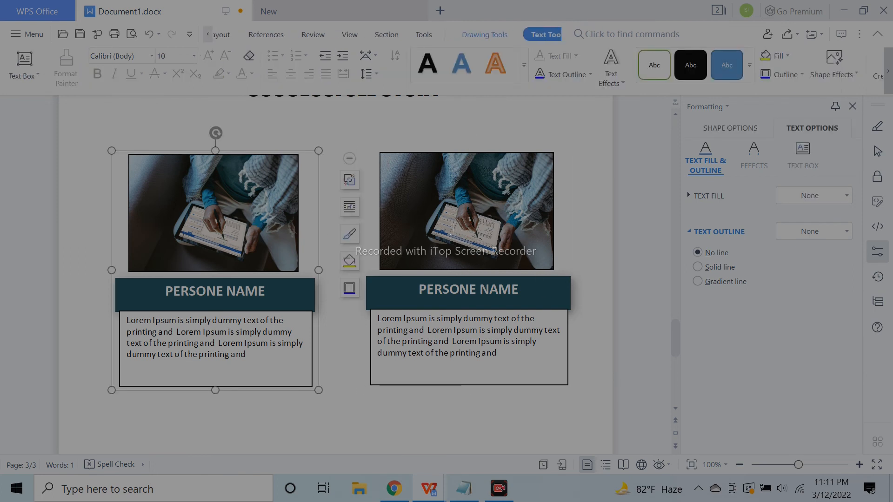
ctrl+click(452, 231)
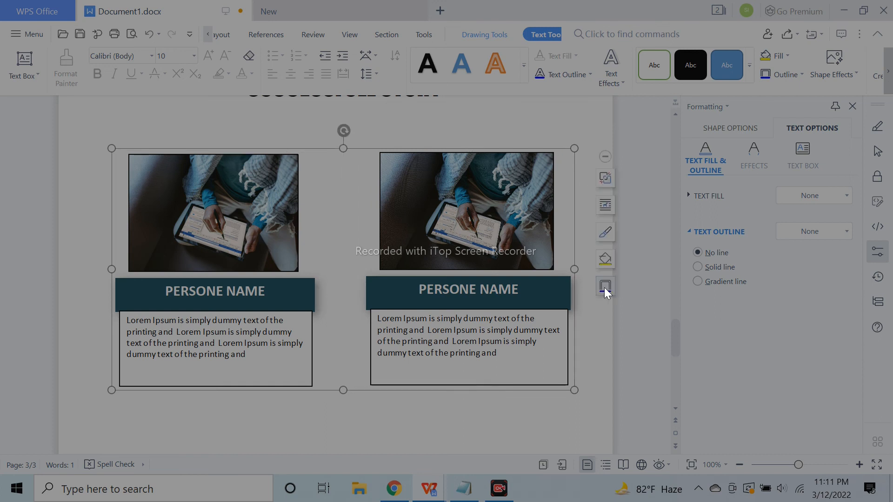
scroll(573, 320, down, 1)
scroll(573, 320, down, 5)
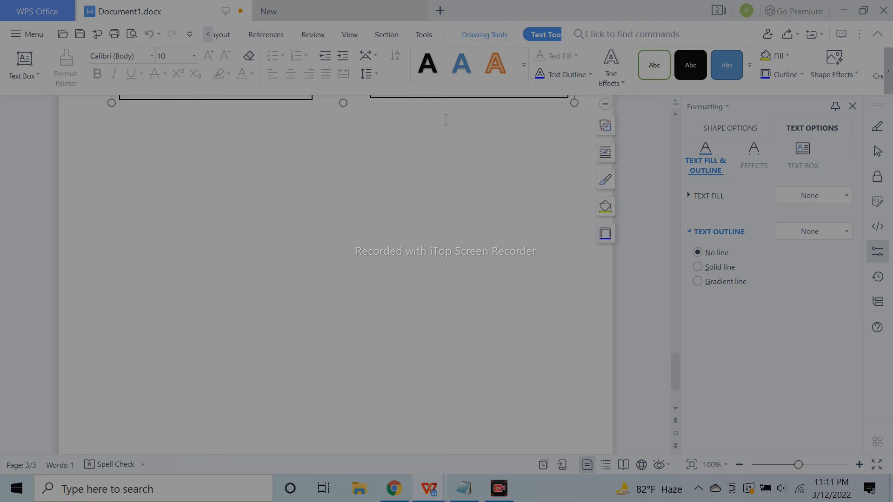
Copy the grouped card pair down into the blank area and zoom to 70% to review the layout
drag(451, 104, 449, 367)
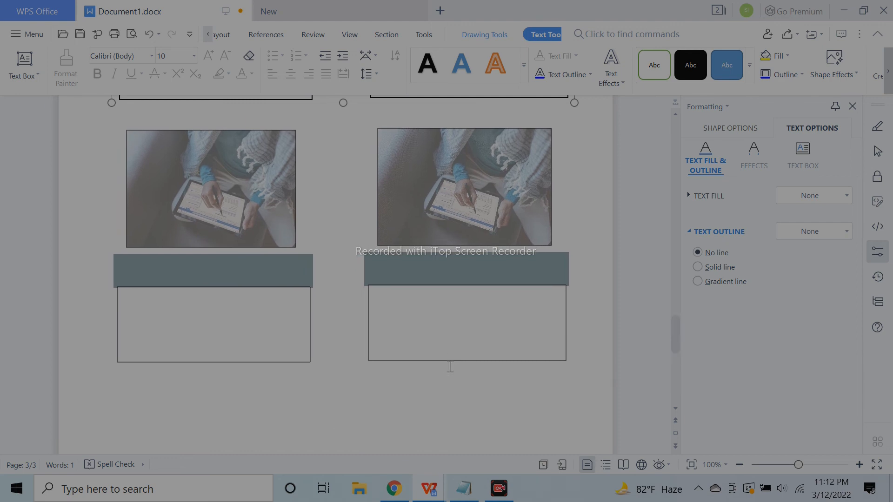
scroll(335, 274, down, 9)
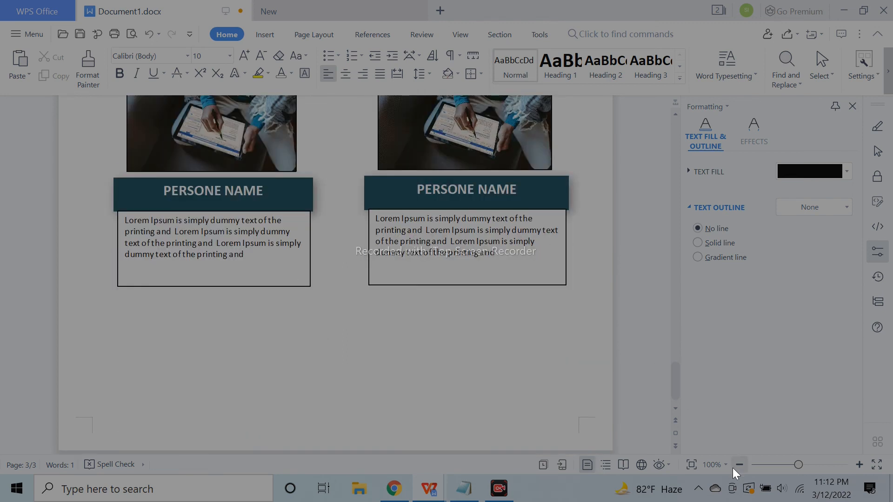
click(733, 467)
click(733, 466)
click(734, 467)
scroll(505, 357, down, 2)
scroll(506, 357, down, 3)
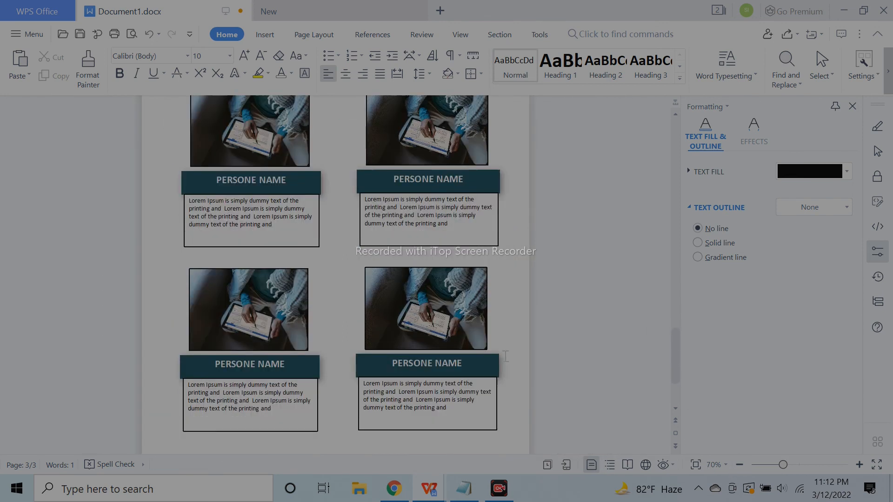
scroll(439, 358, down, 1)
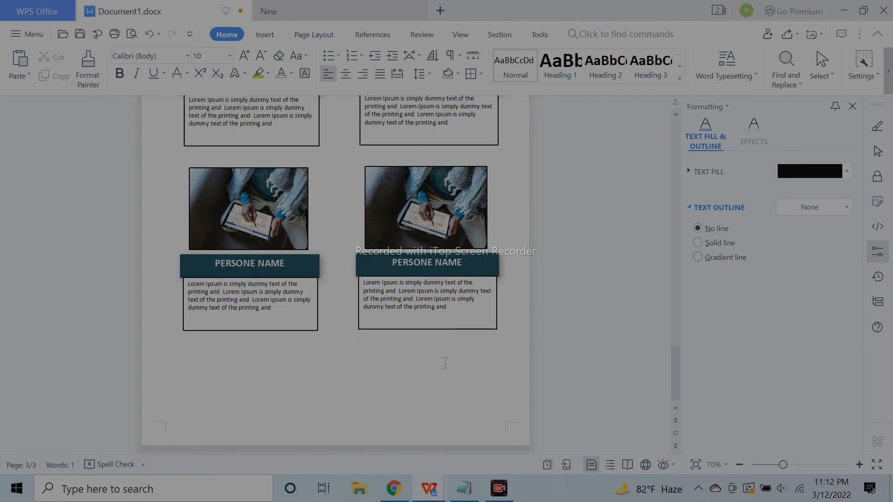
scroll(447, 364, up, 3)
scroll(446, 363, down, 2)
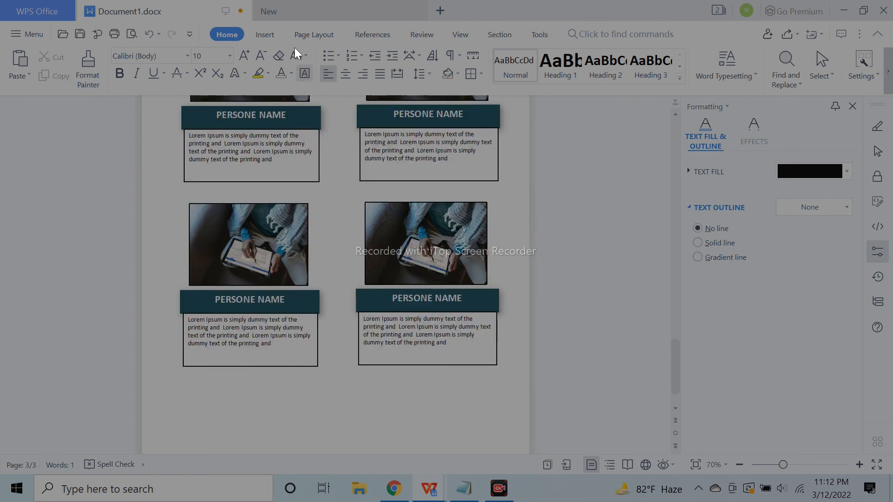
Draw a plain rectangle below the lower row of cards, then highlight Lorem Ipsum in the left description
click(266, 35)
click(227, 79)
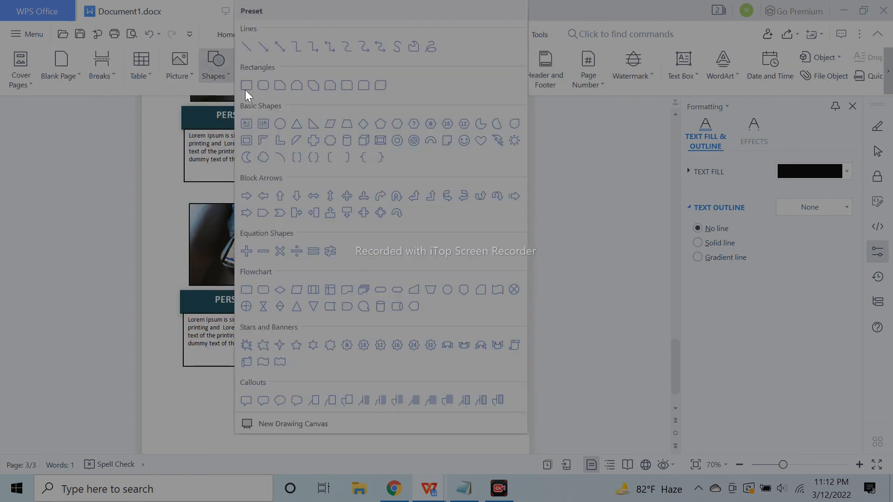
click(246, 123)
mouse_move(250, 390)
mouse_down()
mouse_move(376, 416)
mouse_move(446, 416)
mouse_move(384, 421)
mouse_up()
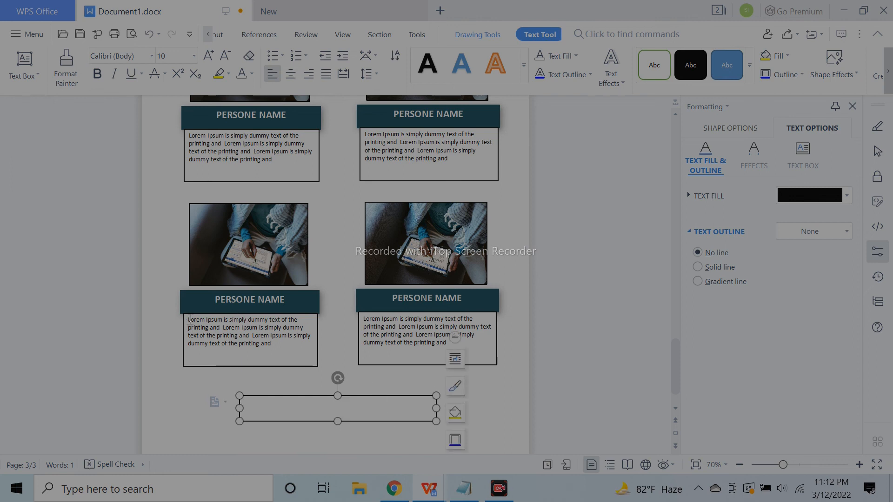
click(189, 320)
drag(188, 321, 271, 322)
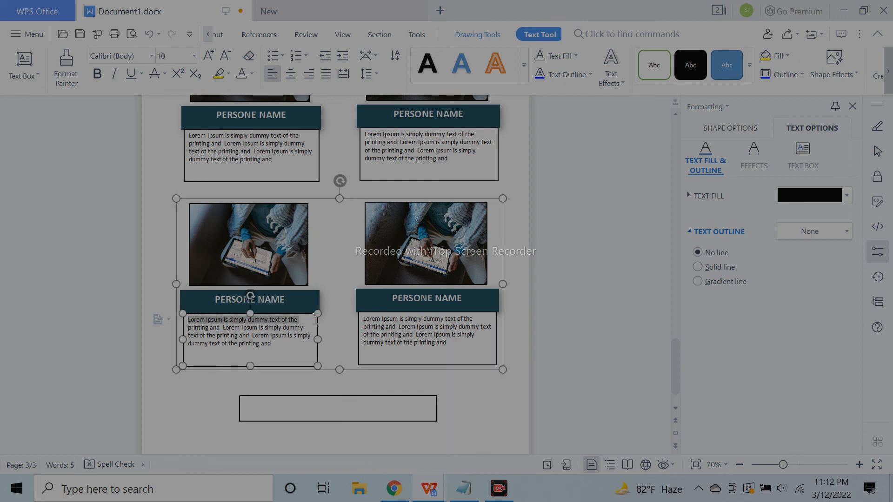